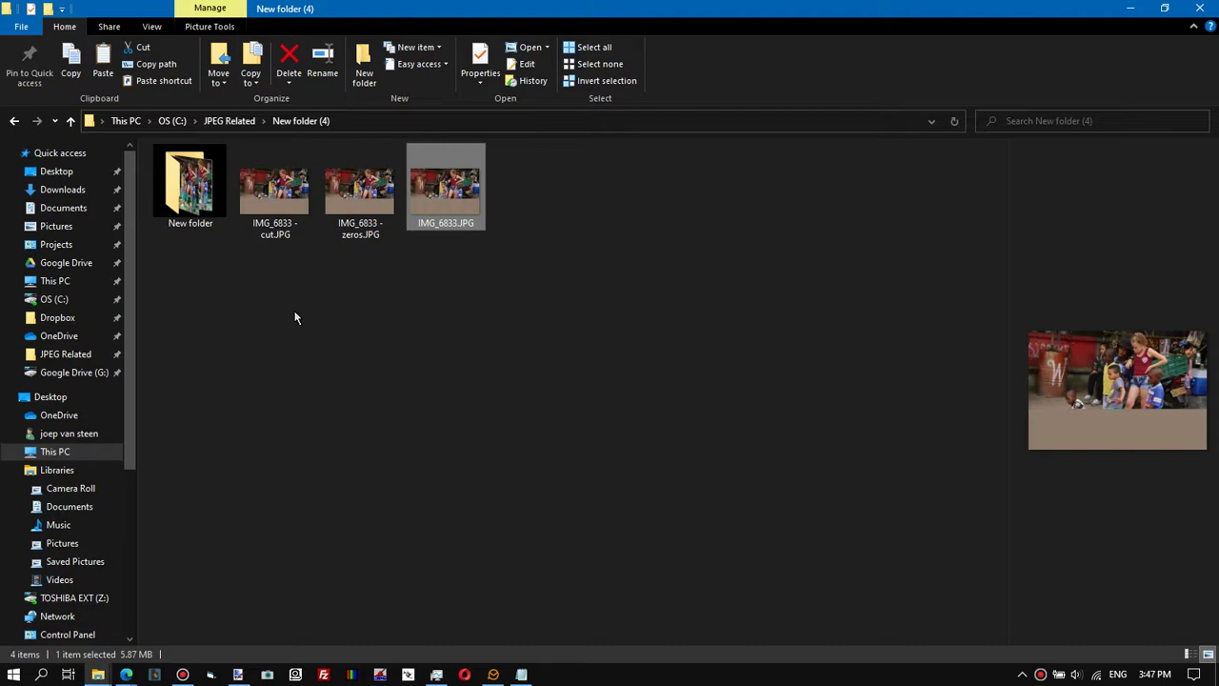
# - View IMG_6833 - cut.JPG and IMG_6833.JPG full size in the photo viewer, closing each one after viewing
pyautogui.click(274, 228)
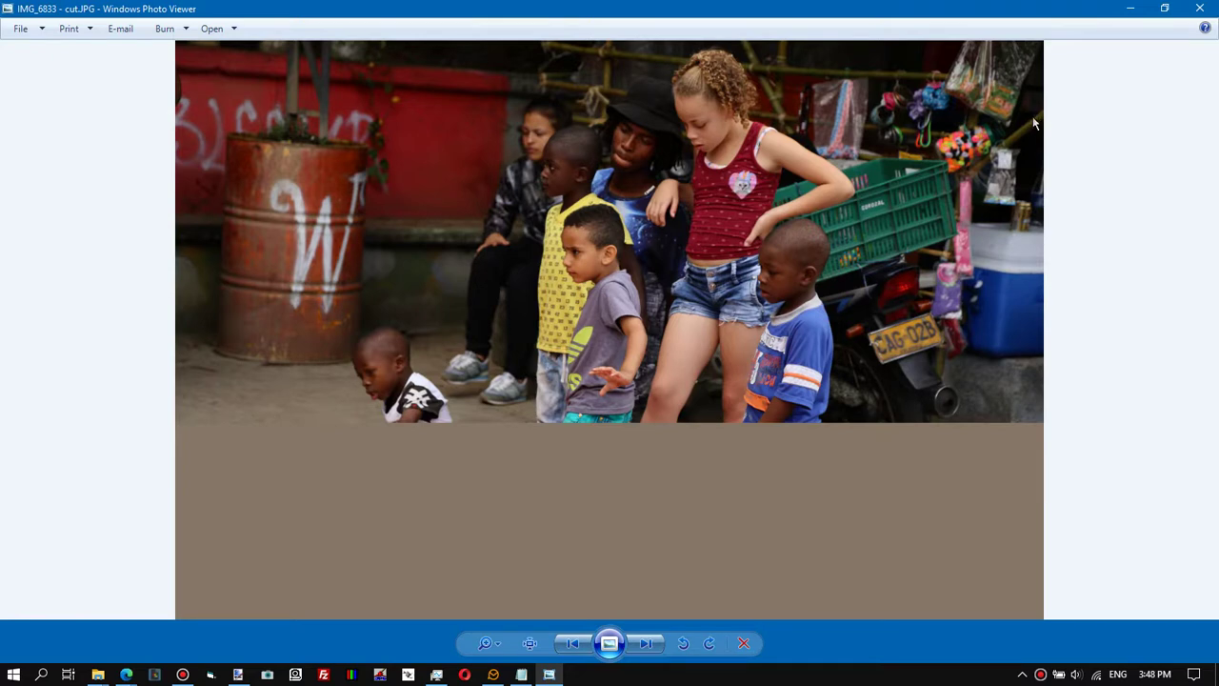
pyautogui.click(1199, 9)
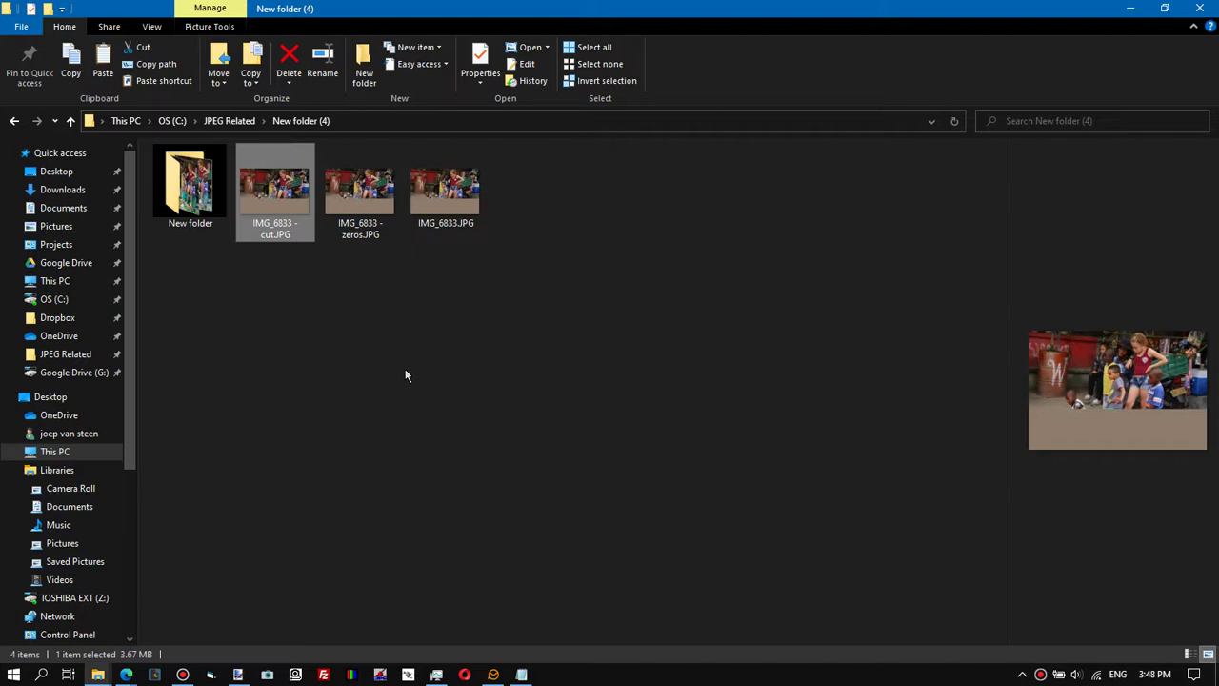
pyautogui.click(447, 195)
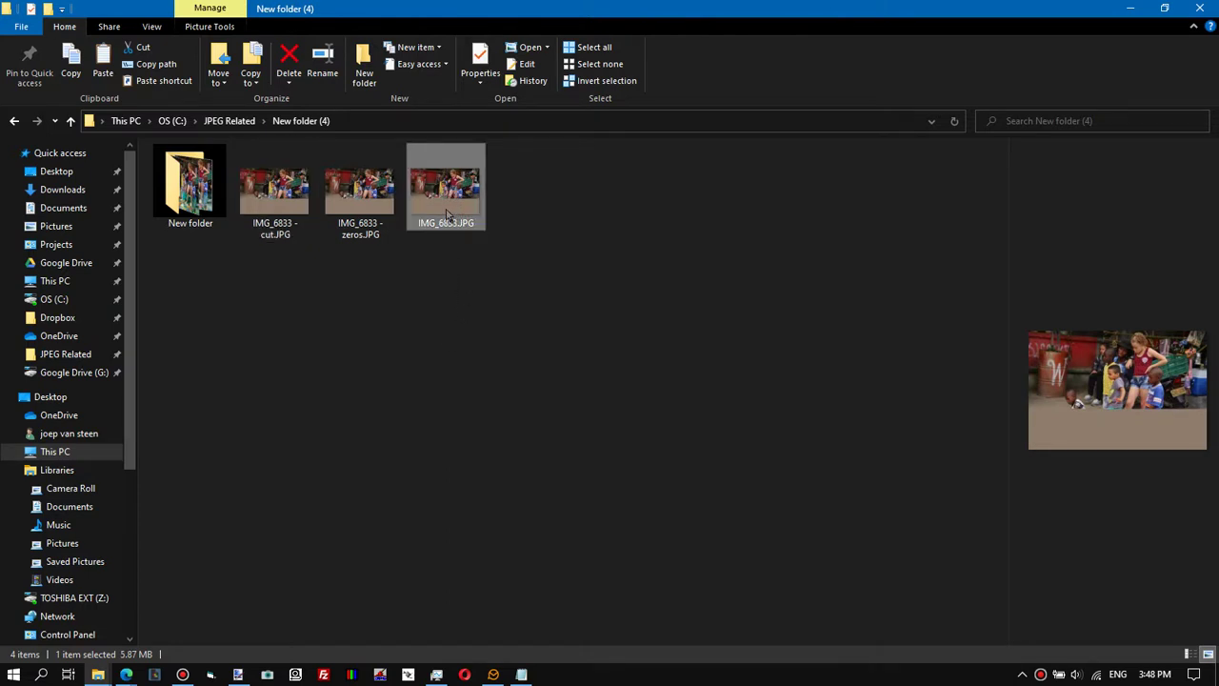
pyautogui.press('Return')
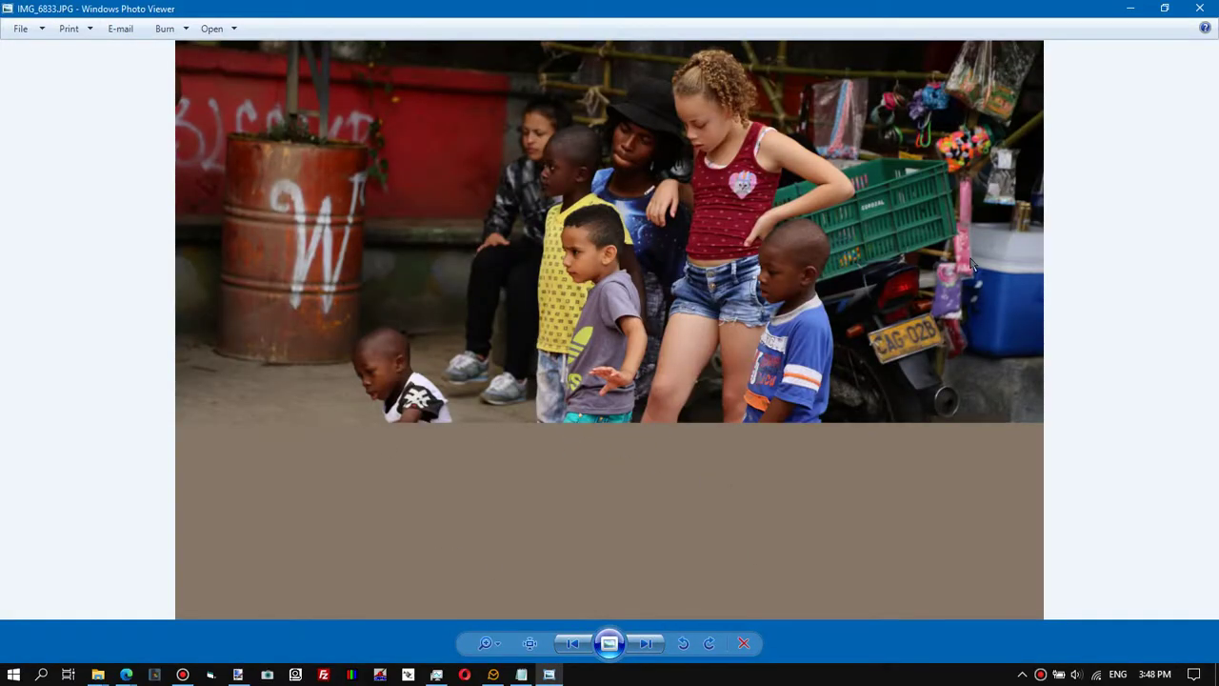
pyautogui.click(1196, 13)
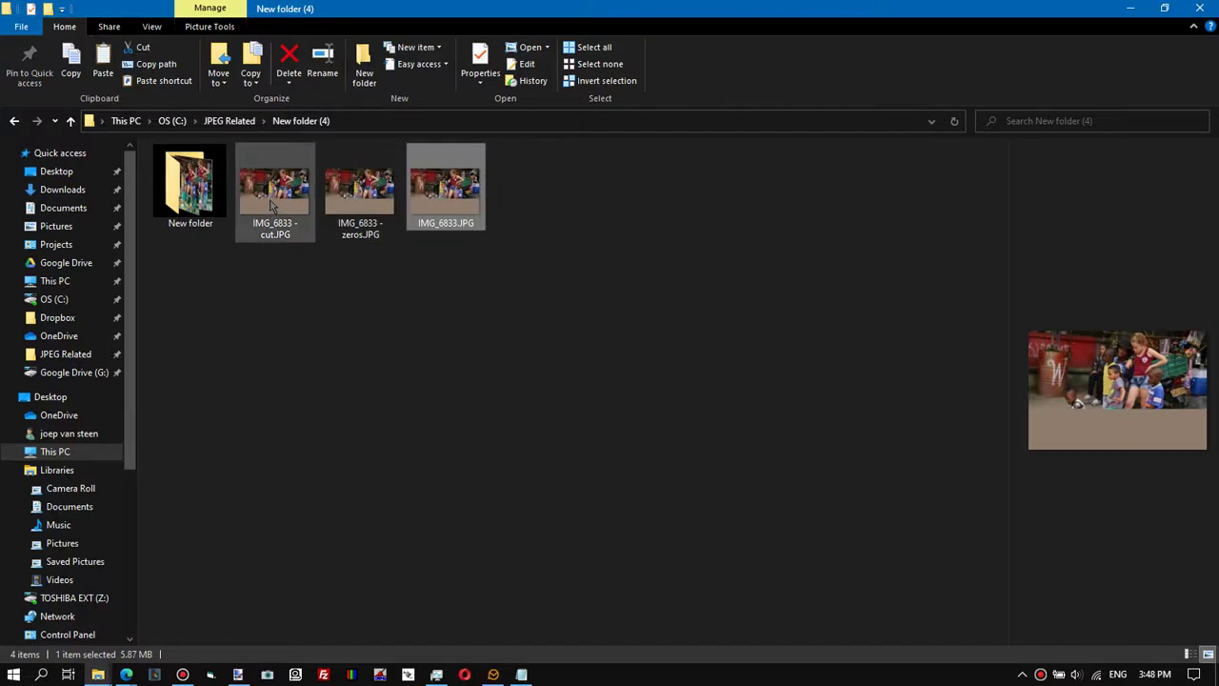
# - Compare the file sizes of IMG_6833 - cut.JPG and IMG_6833.JPG in New folder (4)
pyautogui.click(385, 200)
pyautogui.click(440, 204)
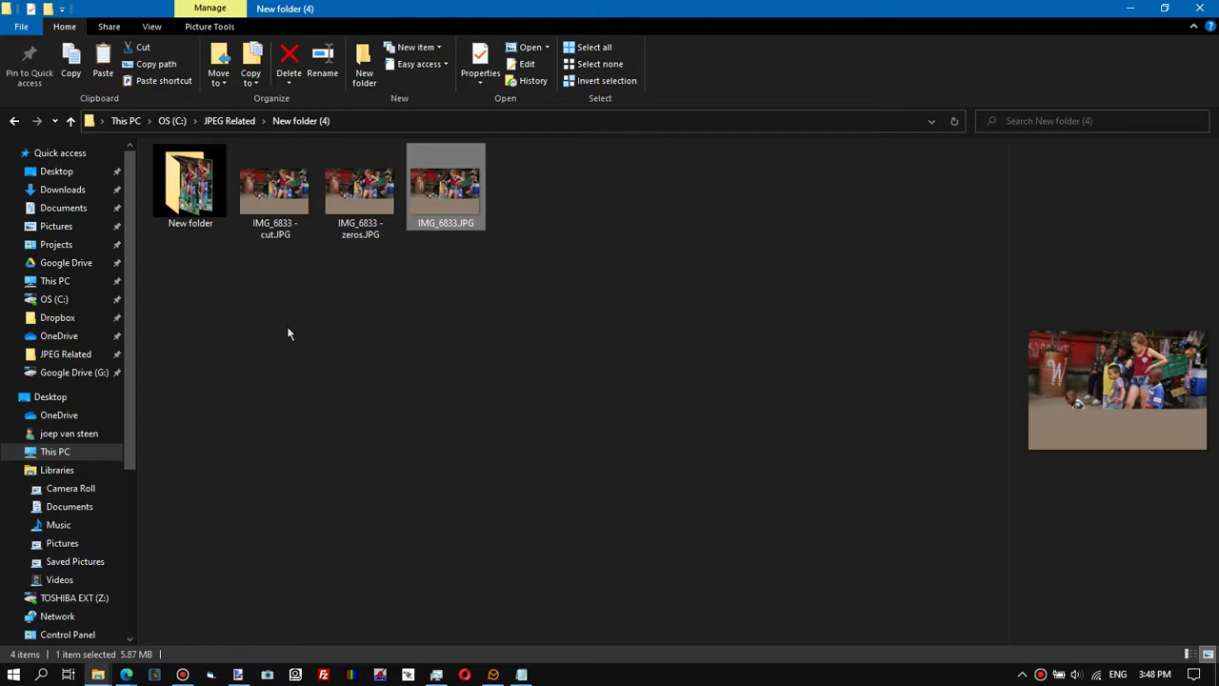
pyautogui.click(444, 208)
pyautogui.click(283, 211)
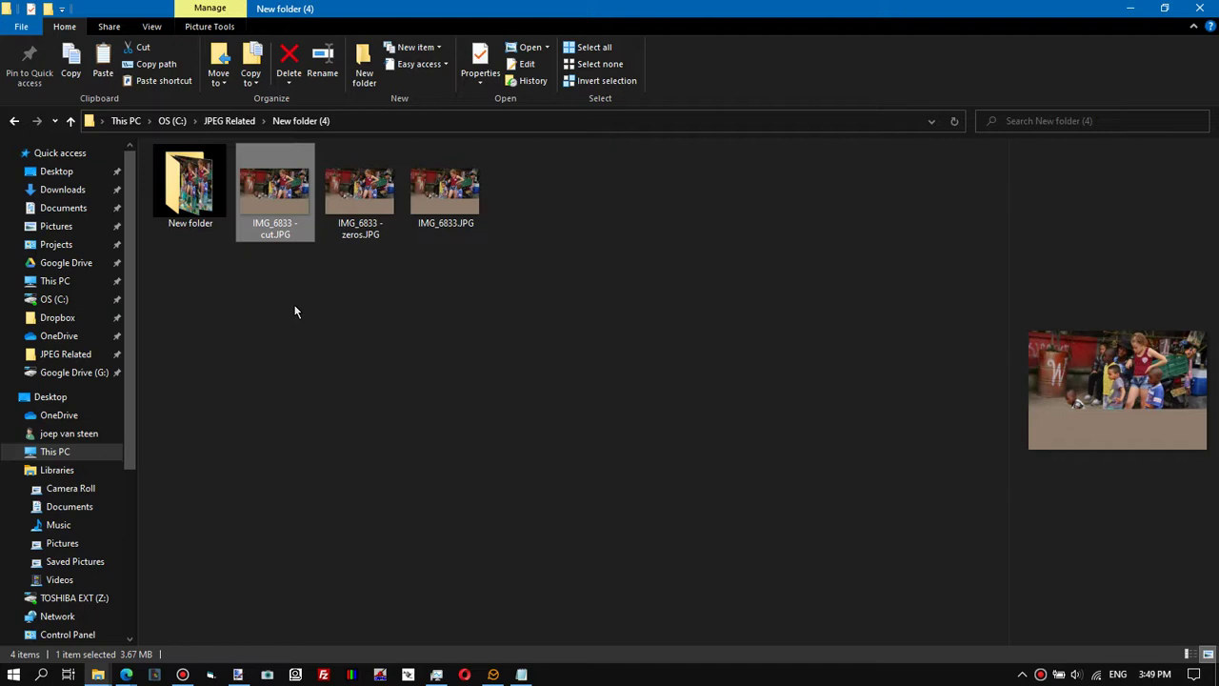
pyautogui.click(445, 205)
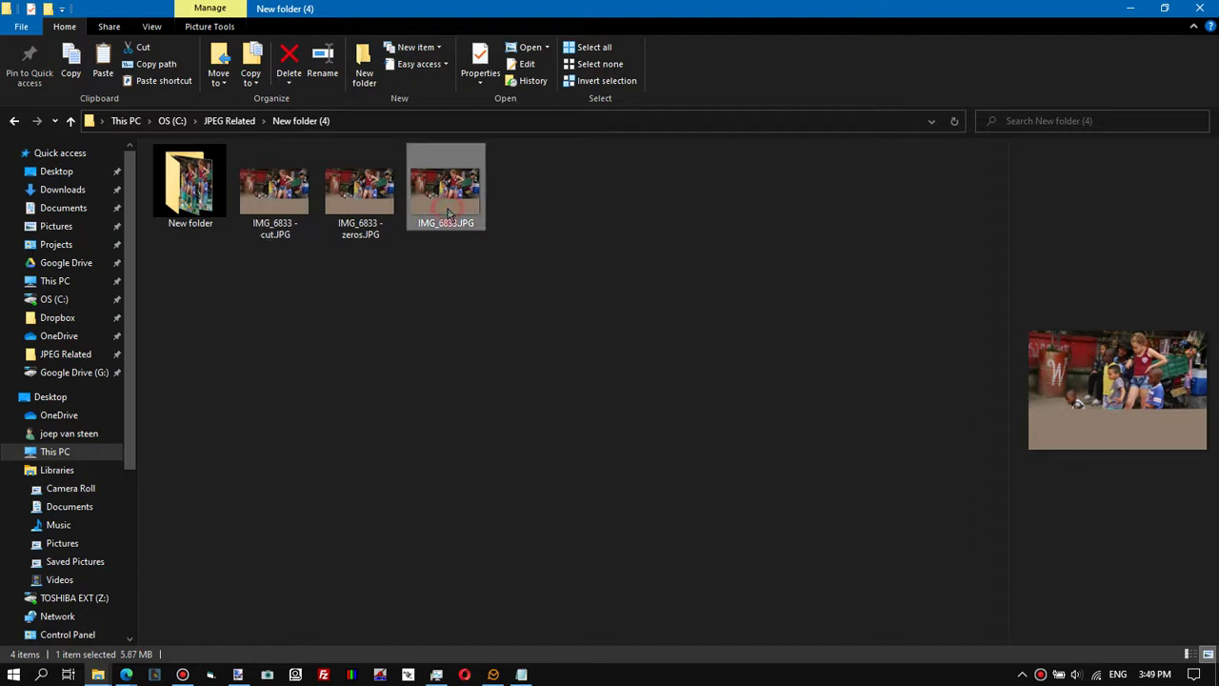
pyautogui.click(272, 219)
pyautogui.click(444, 205)
pyautogui.click(259, 227)
pyautogui.click(434, 219)
pyautogui.click(265, 233)
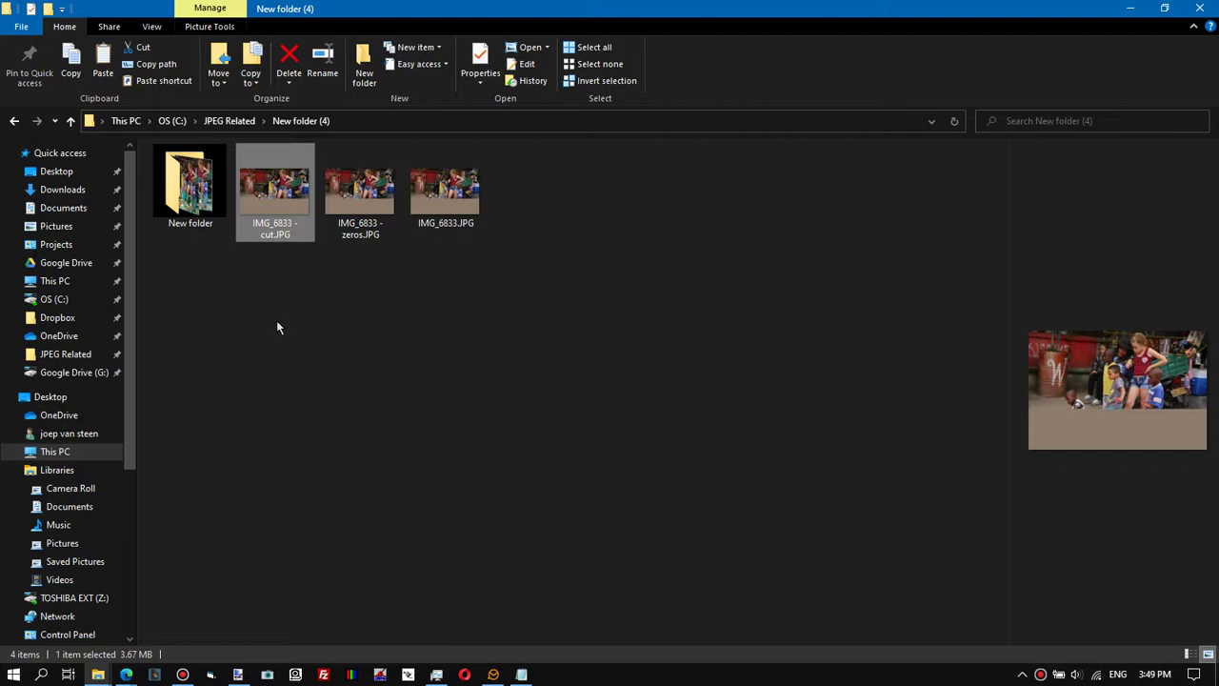
pyautogui.click(454, 195)
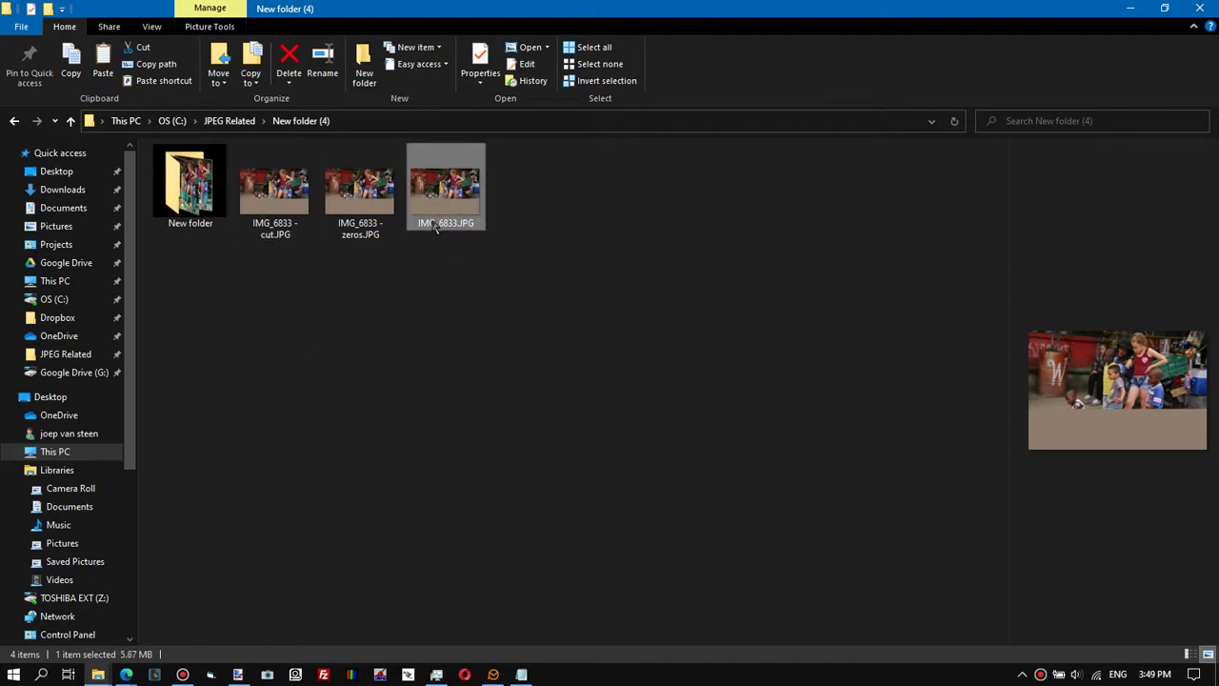
pyautogui.moveTo(460, 172)
pyautogui.click(418, 310)
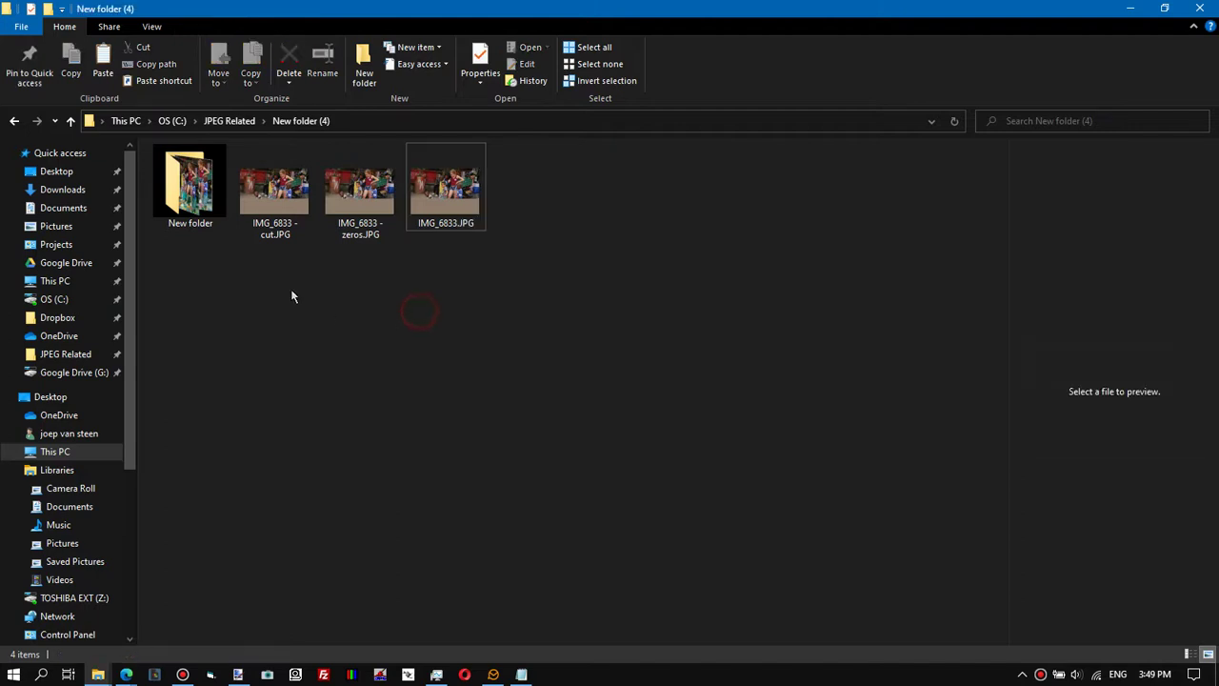
pyautogui.click(270, 214)
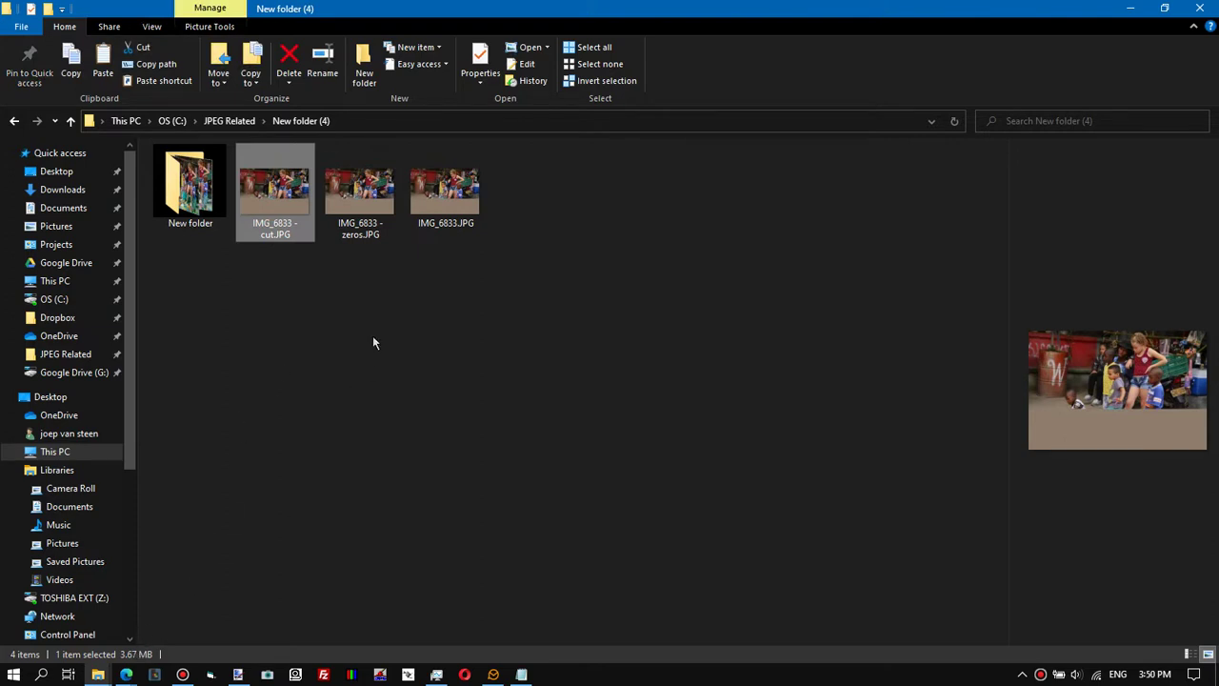
pyautogui.click(443, 221)
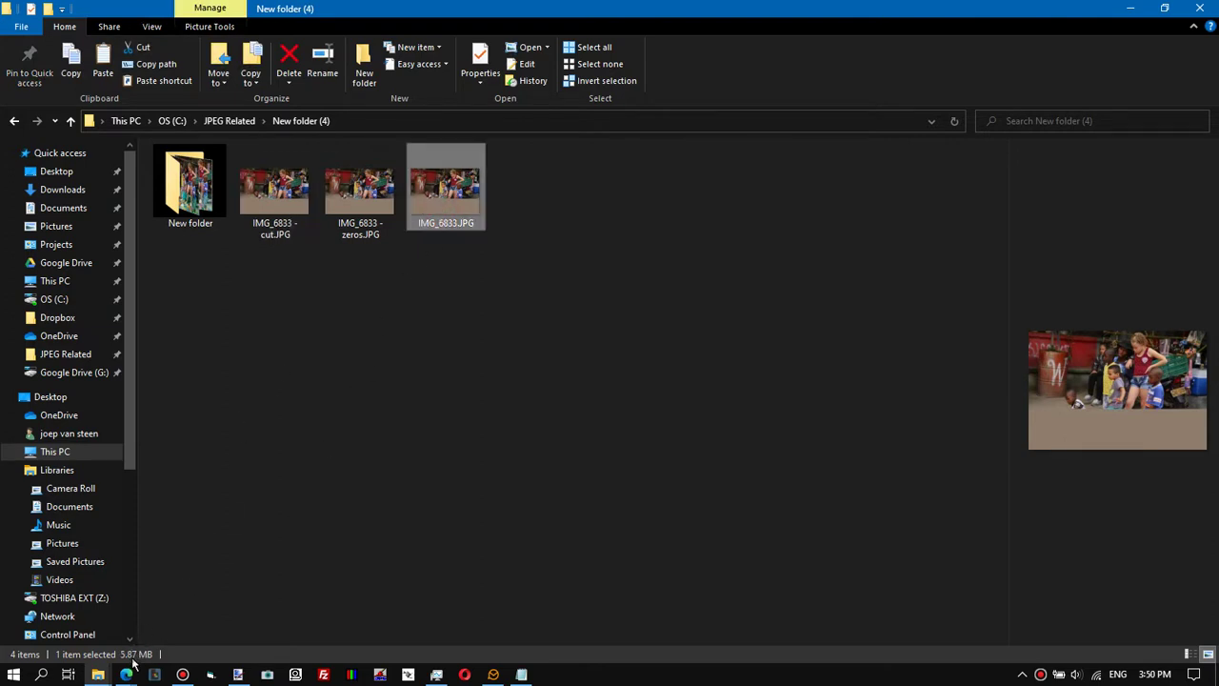
pyautogui.click(290, 223)
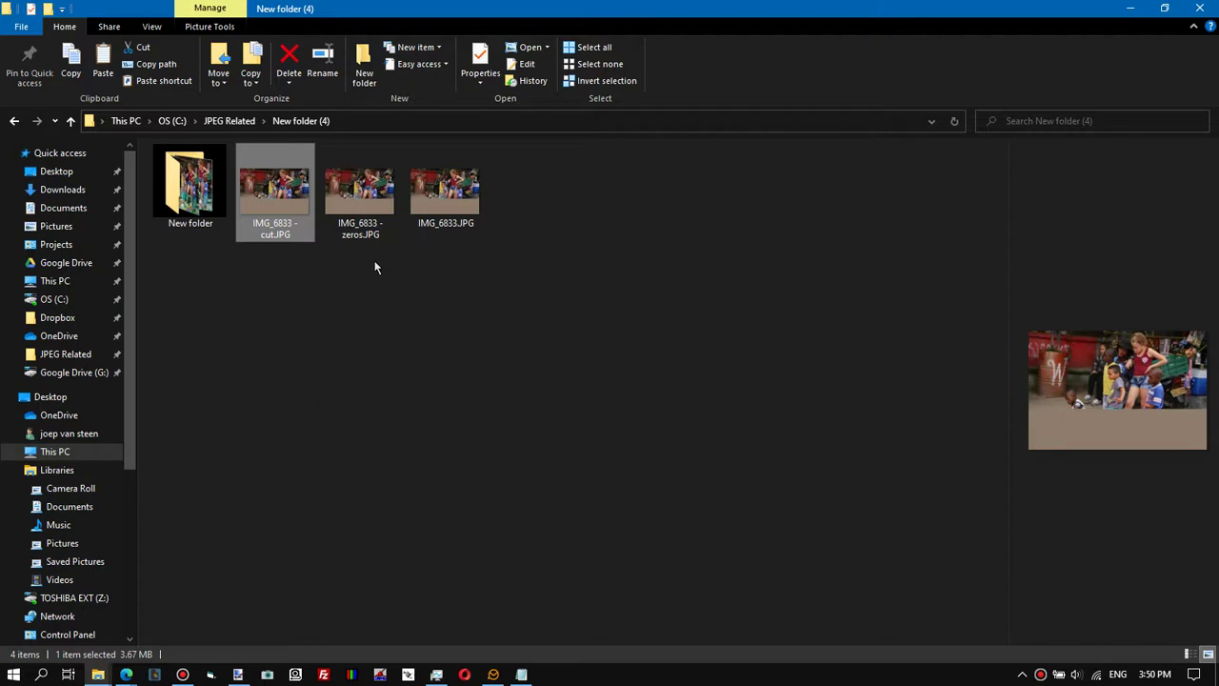
# - Compare the file size of IMG_6833 - zeros.JPG with that of IMG_6833.JPG
pyautogui.click(372, 210)
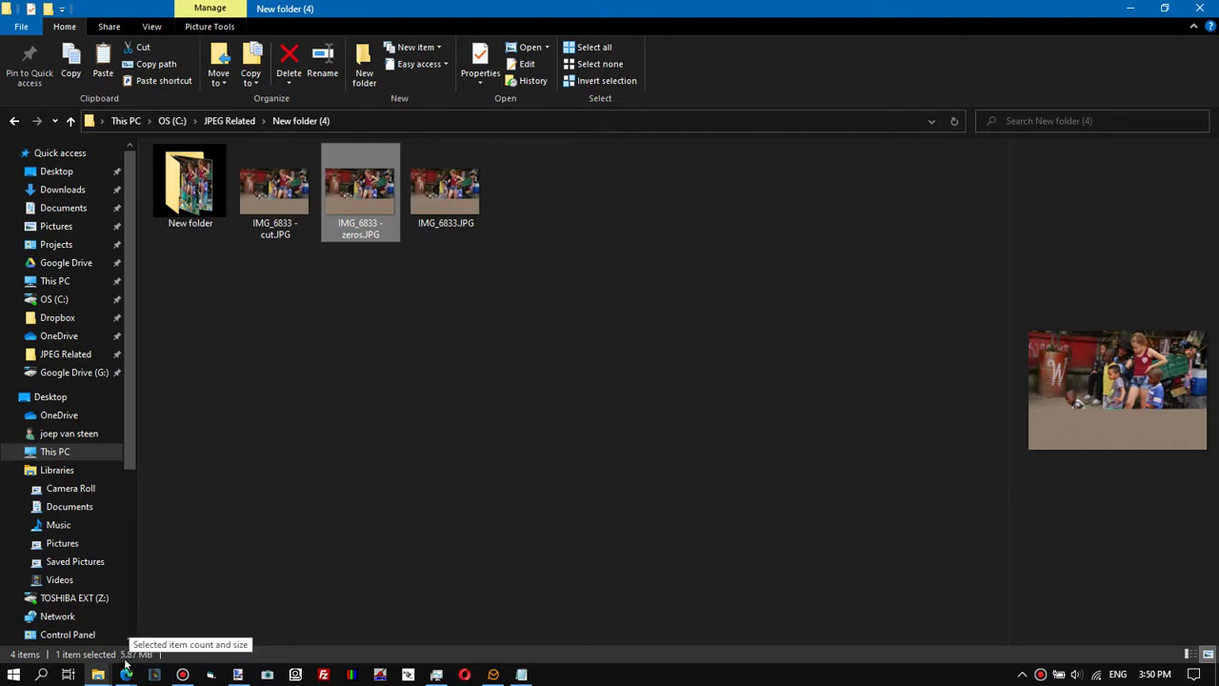
pyautogui.click(415, 225)
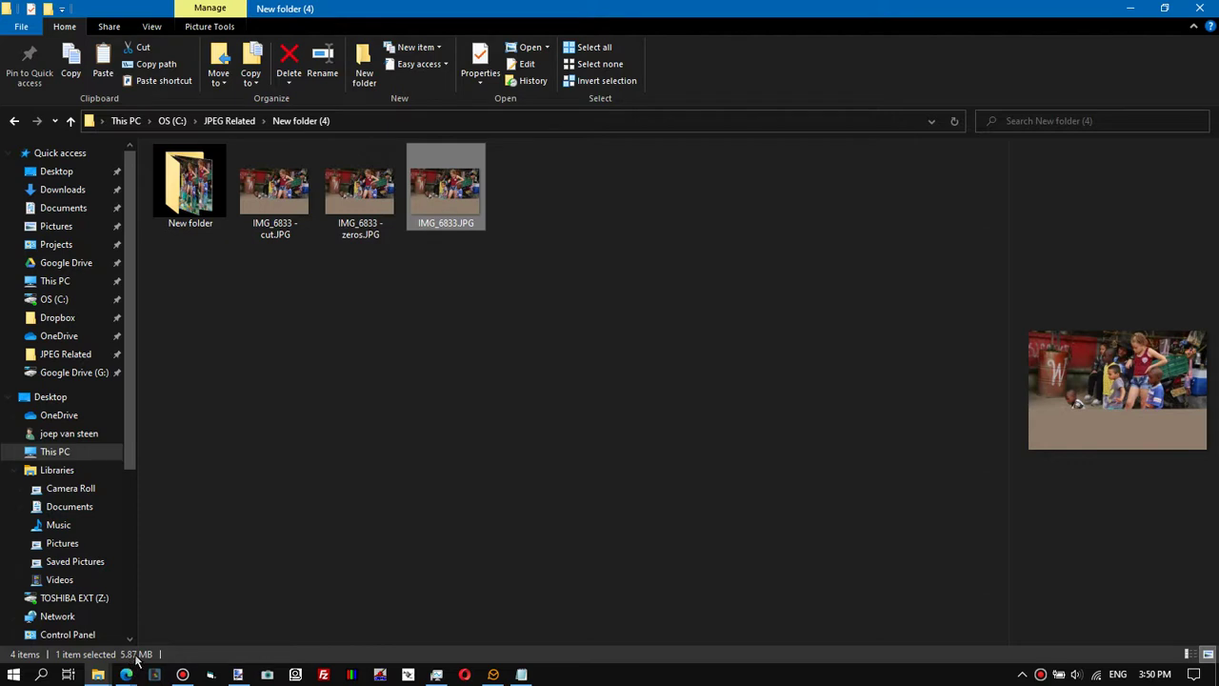
pyautogui.click(386, 187)
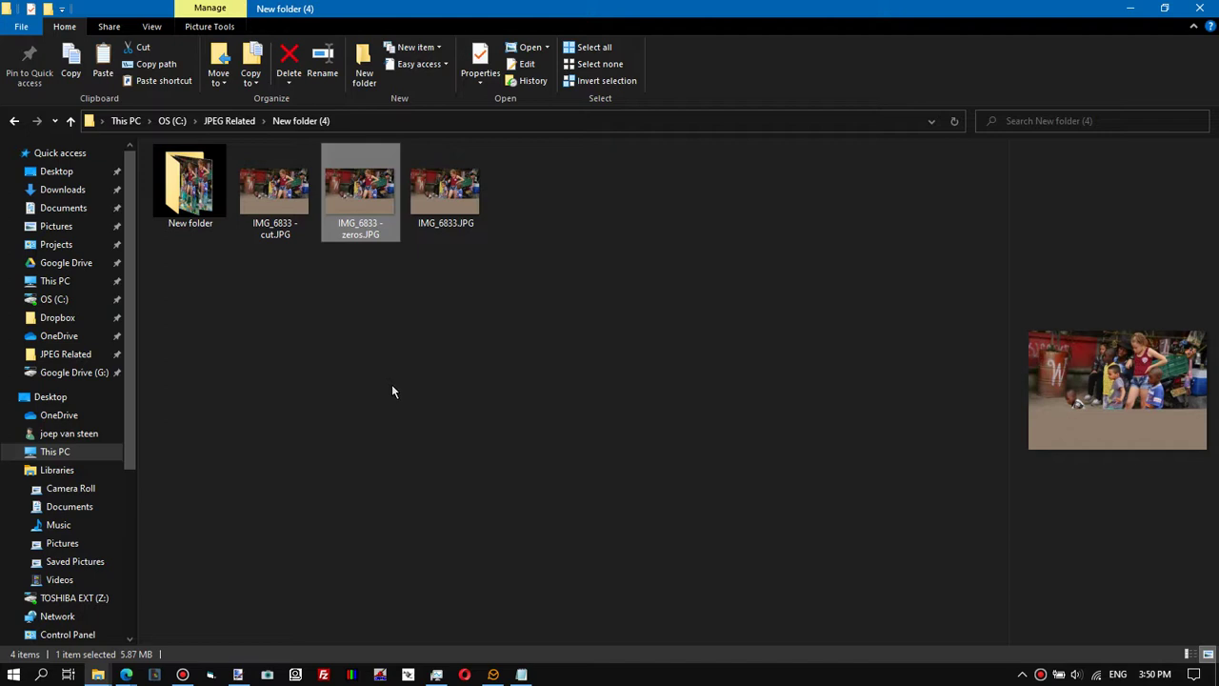
# - Open IMG_6833 - zeros.JPG in HxD, examine the bytes further into the file, and close the editor
pyautogui.rightClick(369, 204)
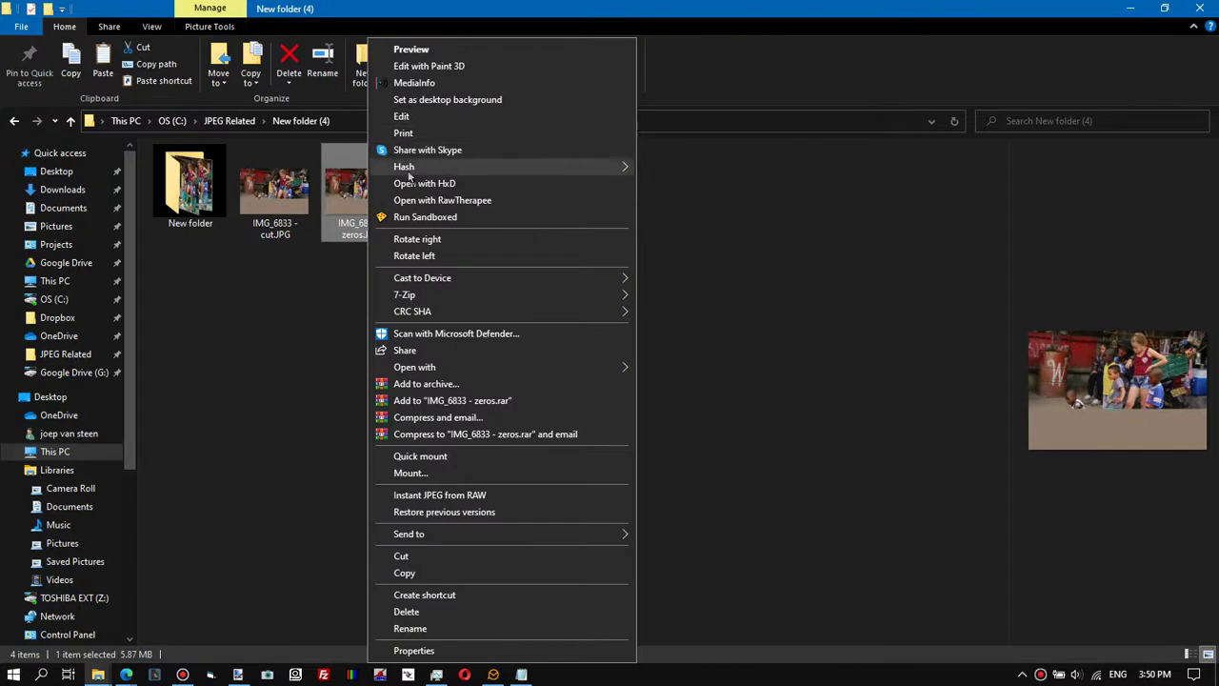
pyautogui.click(410, 183)
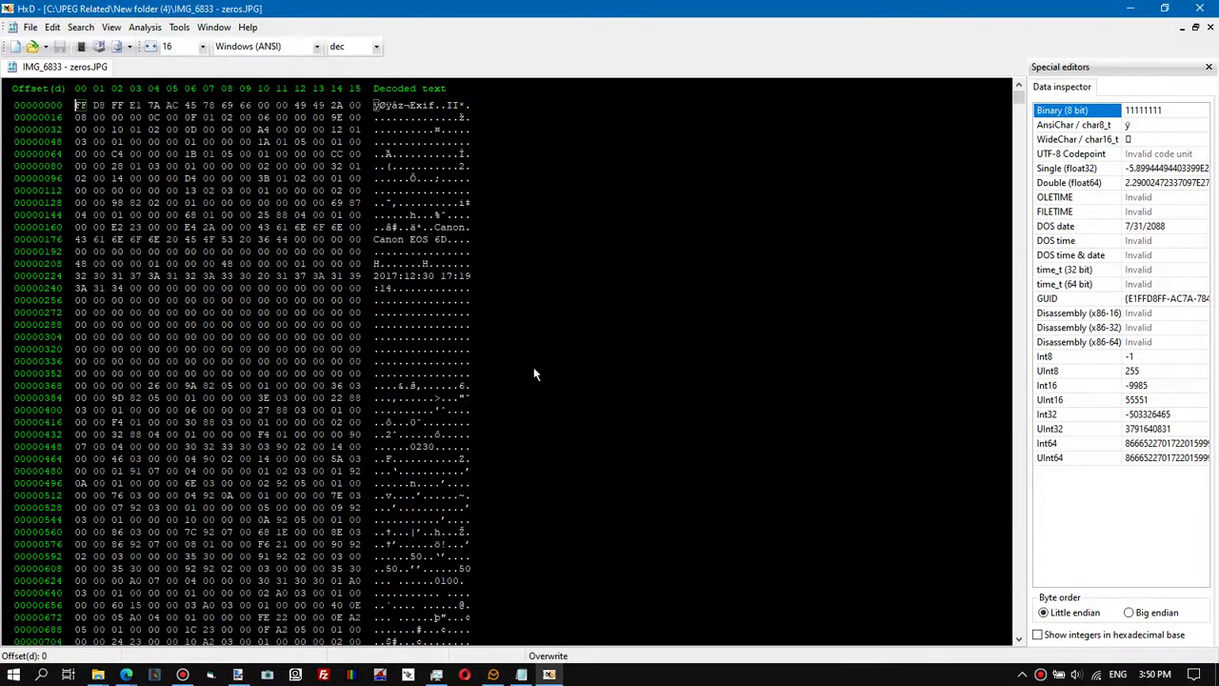
pyautogui.moveTo(1019, 97); pyautogui.dragTo(1015, 254)
pyautogui.click(1199, 8)
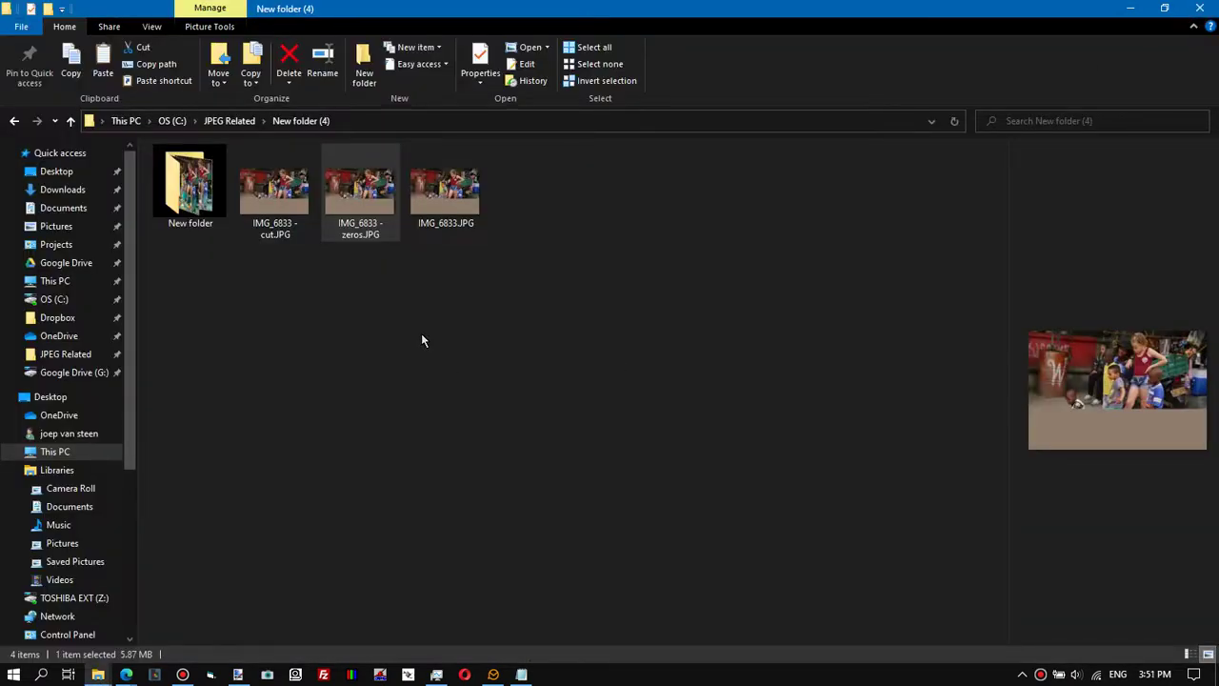
# - Open IMG_6833.JPG in HxD, examine the FF D9 marker at the file's end and the data near its start, and close the editor
pyautogui.click(458, 205)
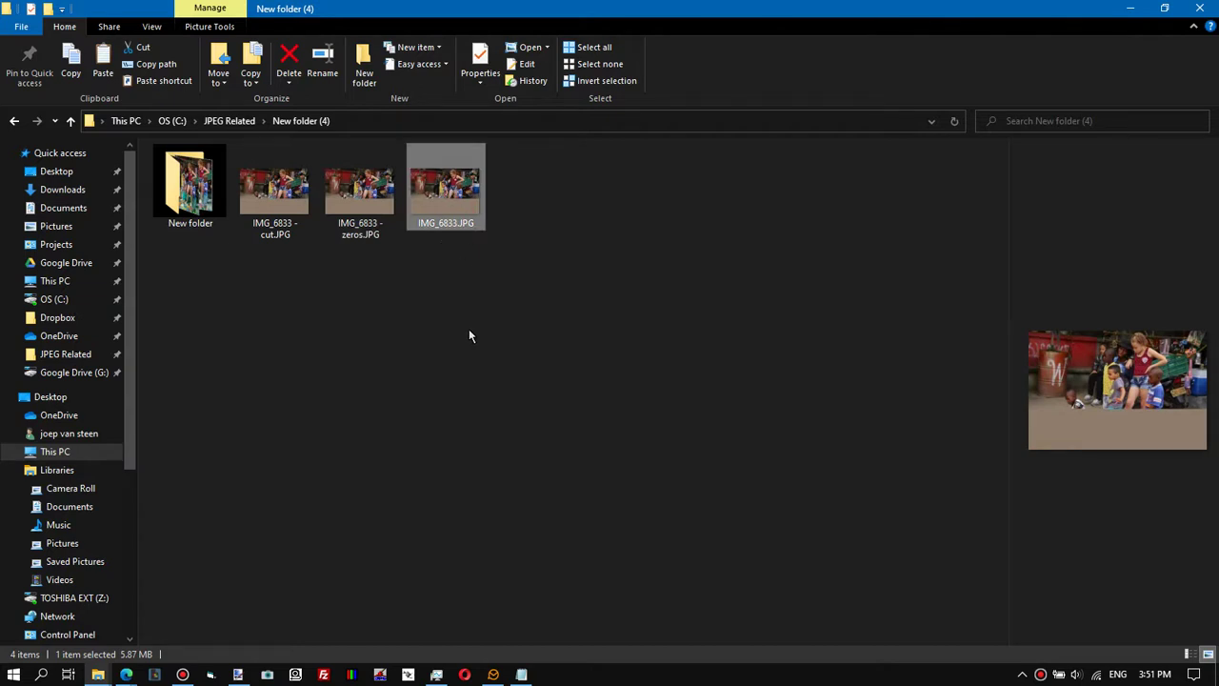
pyautogui.rightClick(452, 201)
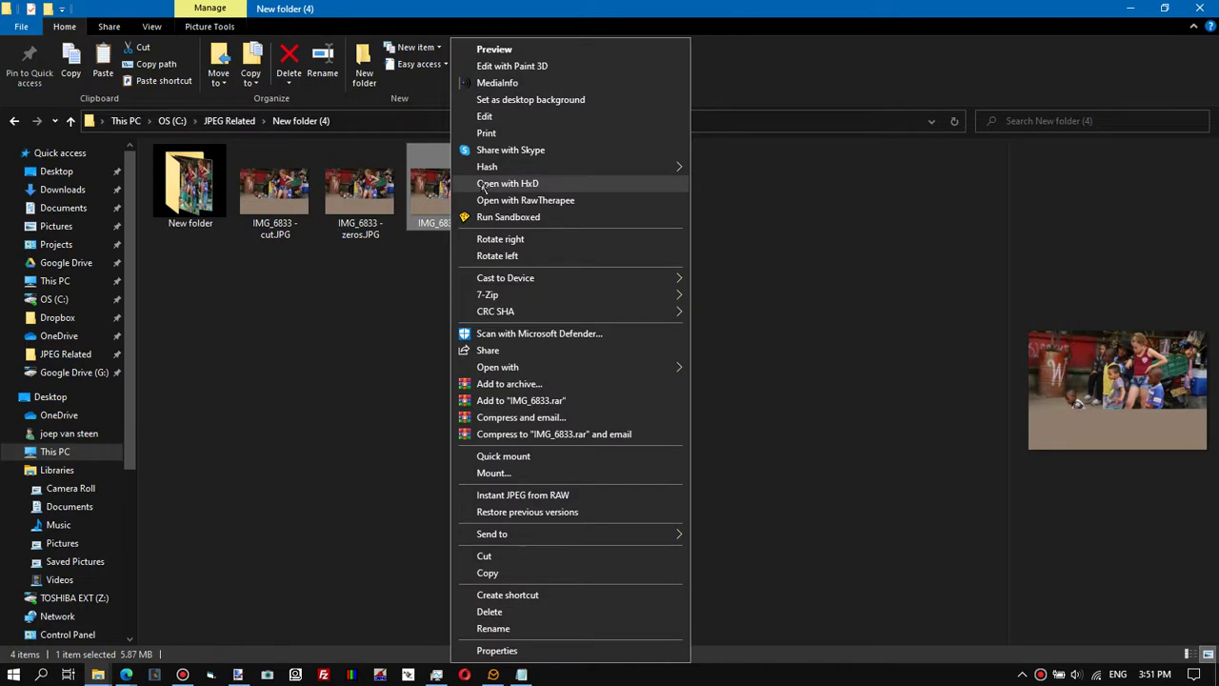
pyautogui.click(481, 181)
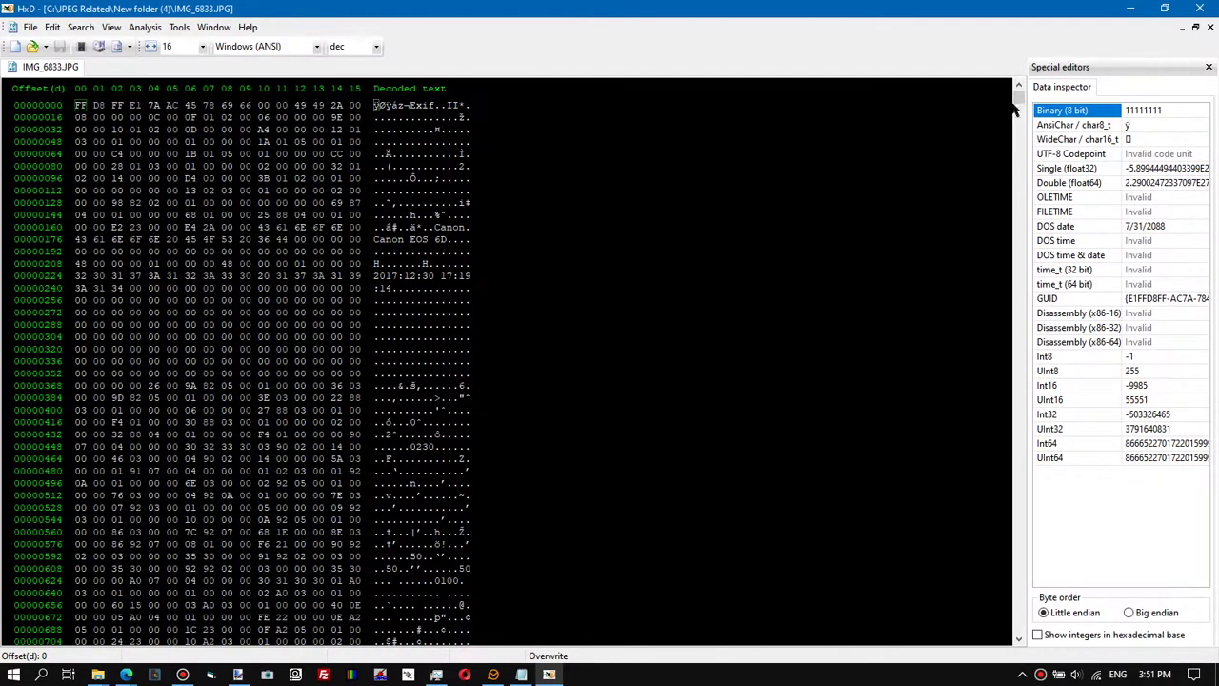
pyautogui.moveTo(1015, 101); pyautogui.dragTo(1025, 632)
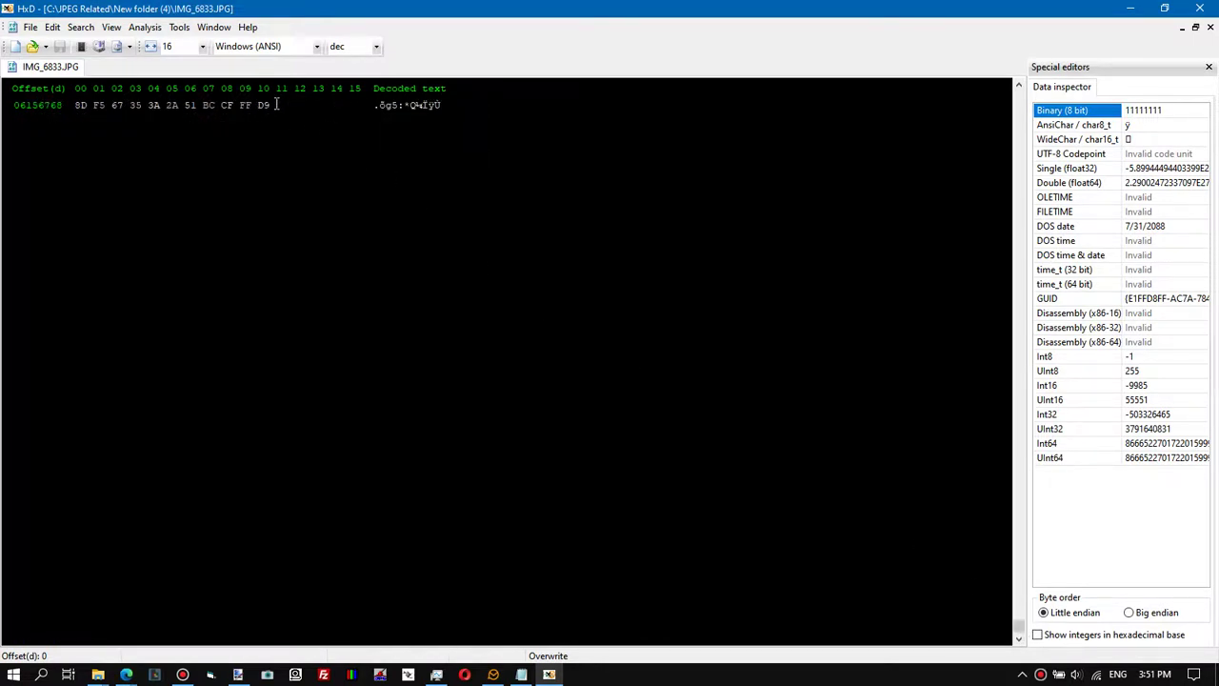
pyautogui.moveTo(276, 104); pyautogui.dragTo(238, 106)
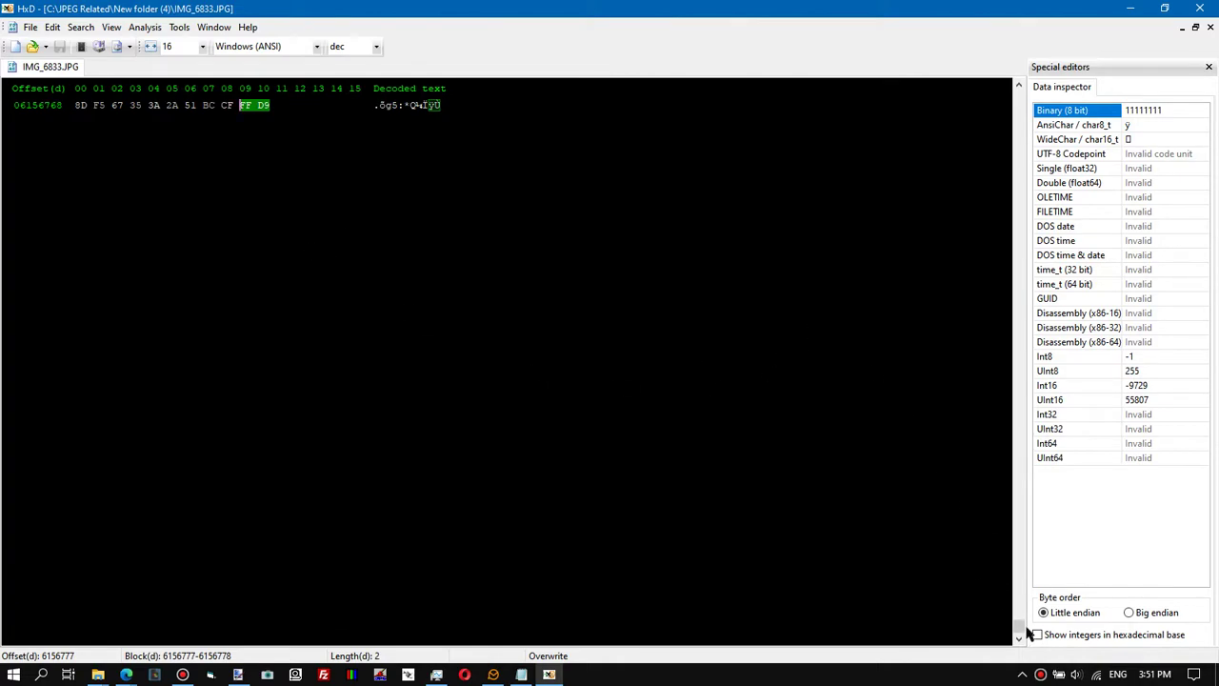
pyautogui.moveTo(1019, 626); pyautogui.dragTo(1021, 103)
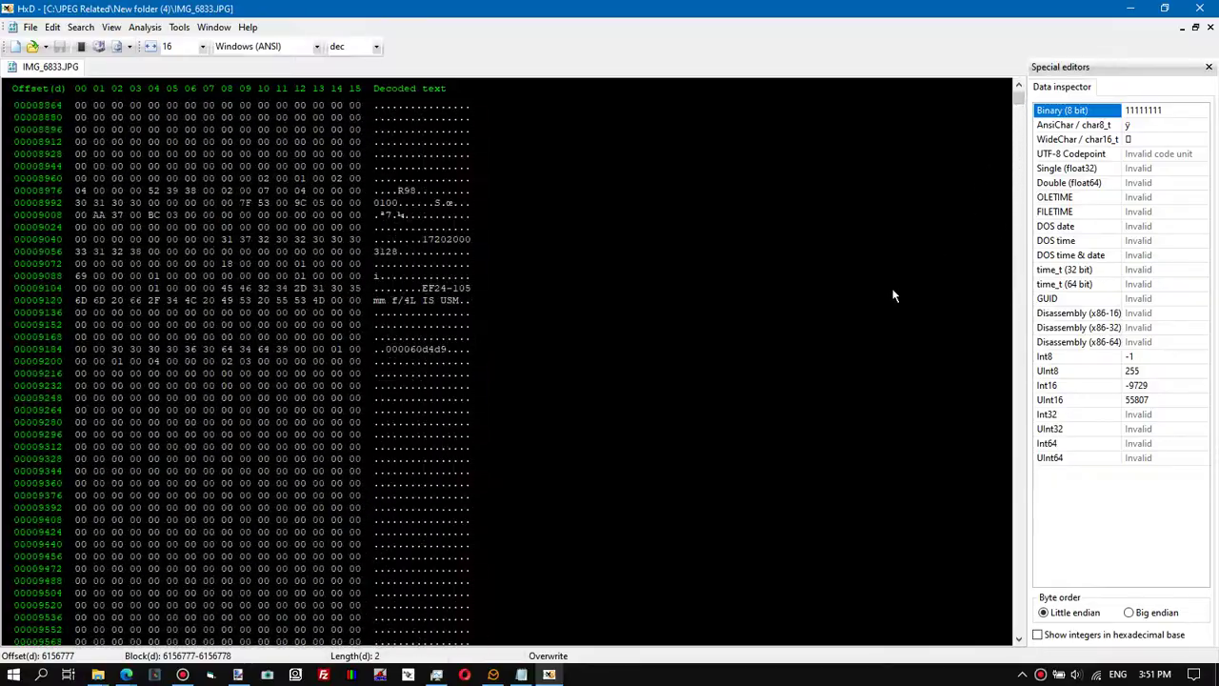
pyautogui.click(1198, 11)
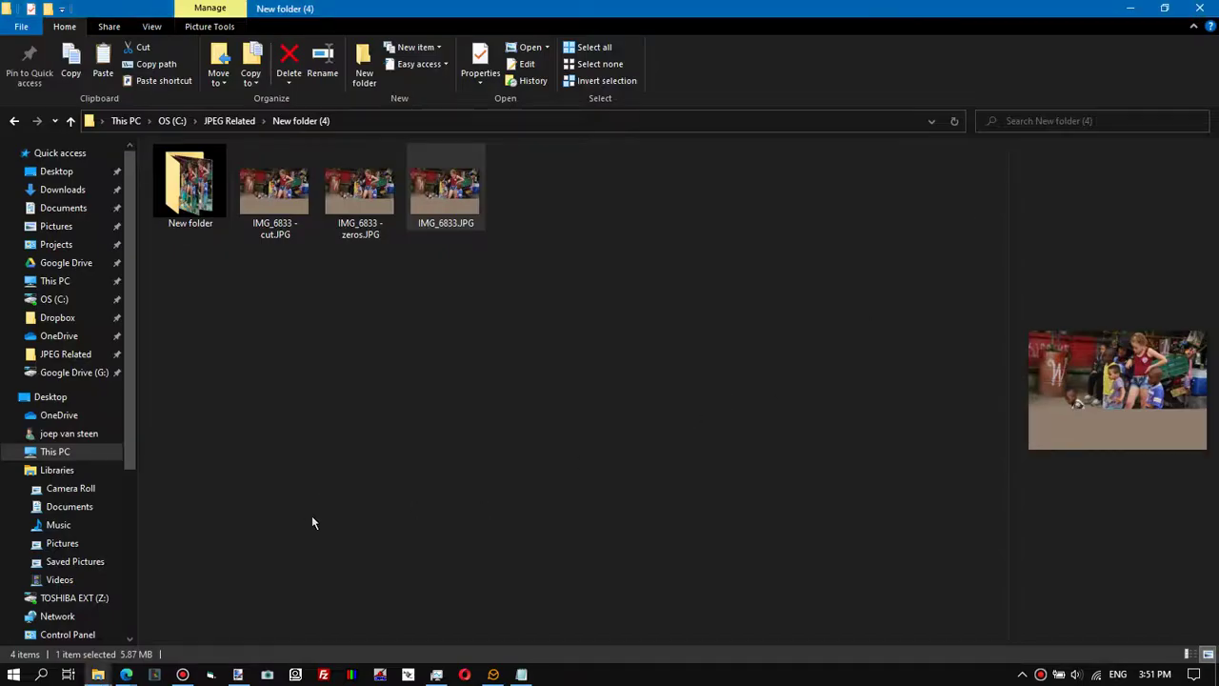
# - Launch JPEG-Repair, continue past its splash screen, and move its window so the image thumbnails stay in view
pyautogui.click(351, 674)
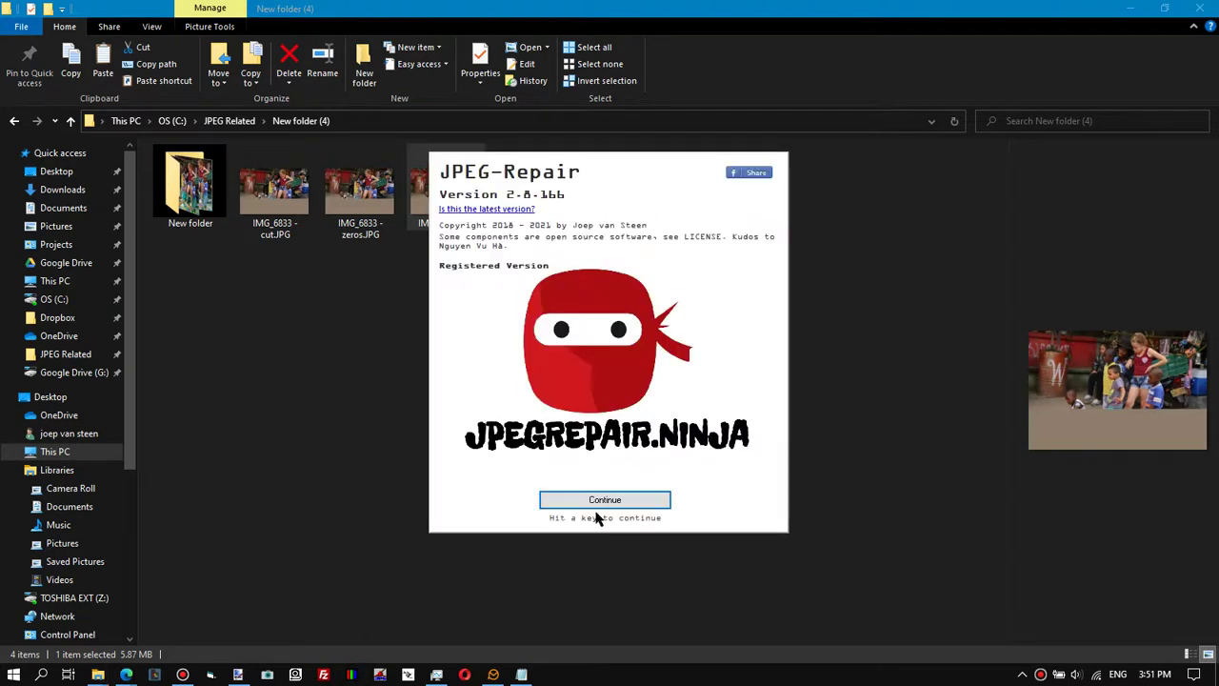
pyautogui.click(590, 505)
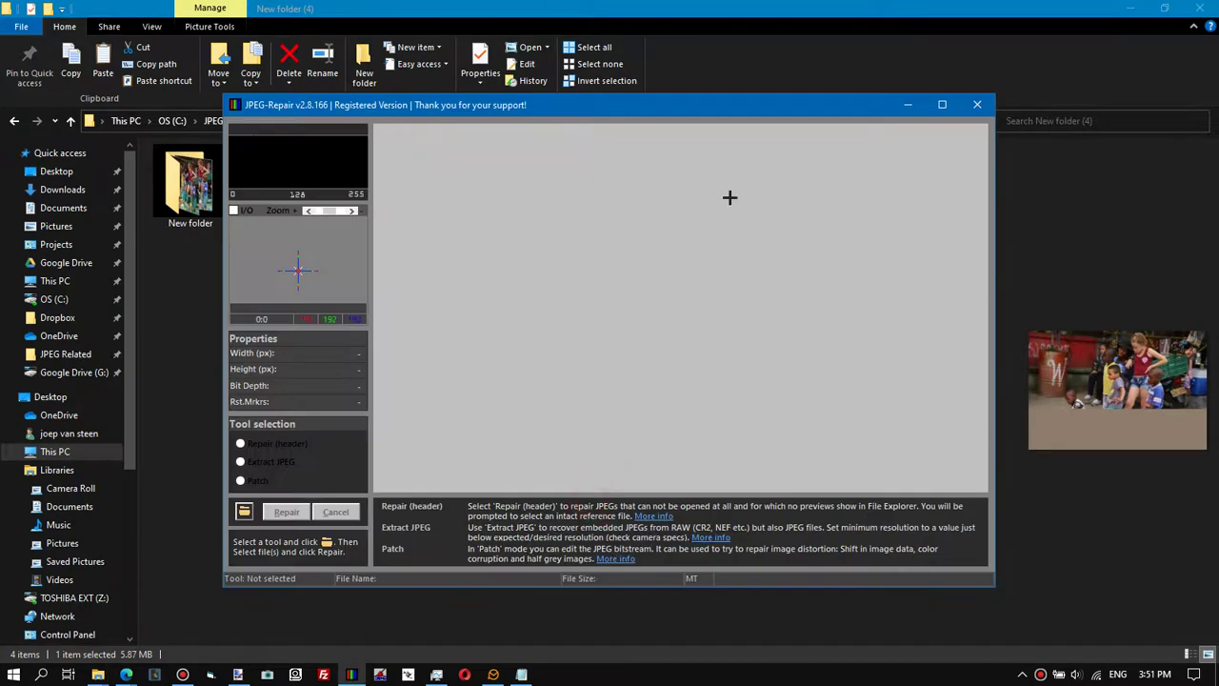
pyautogui.moveTo(725, 108); pyautogui.dragTo(930, 54)
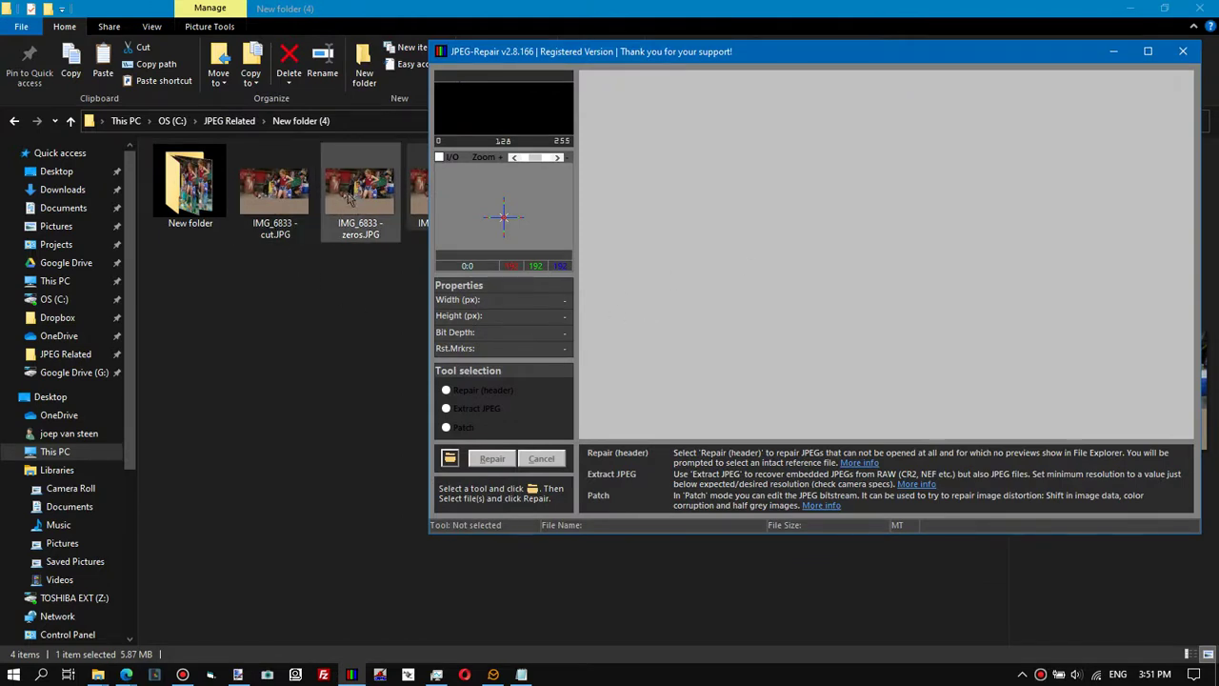
pyautogui.click(450, 460)
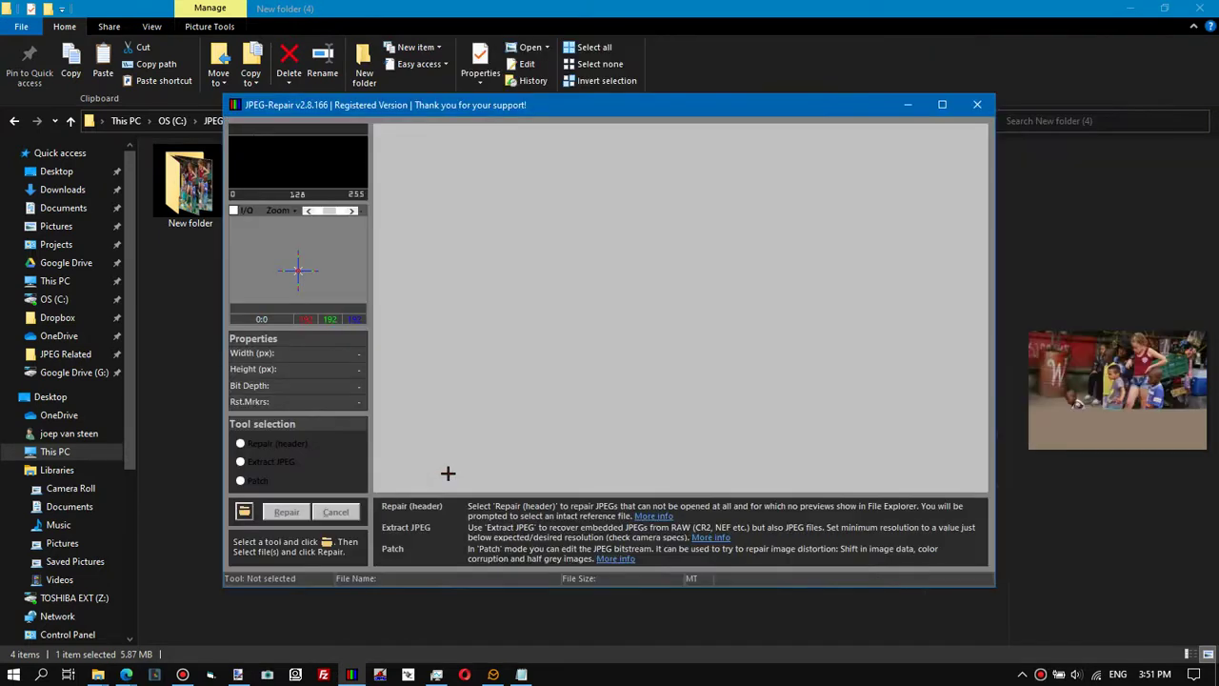
pyautogui.moveTo(594, 110); pyautogui.dragTo(797, 33)
# - Choose JPEG-Repair's Patch tool and open the selection of corrupted files
pyautogui.click(446, 436)
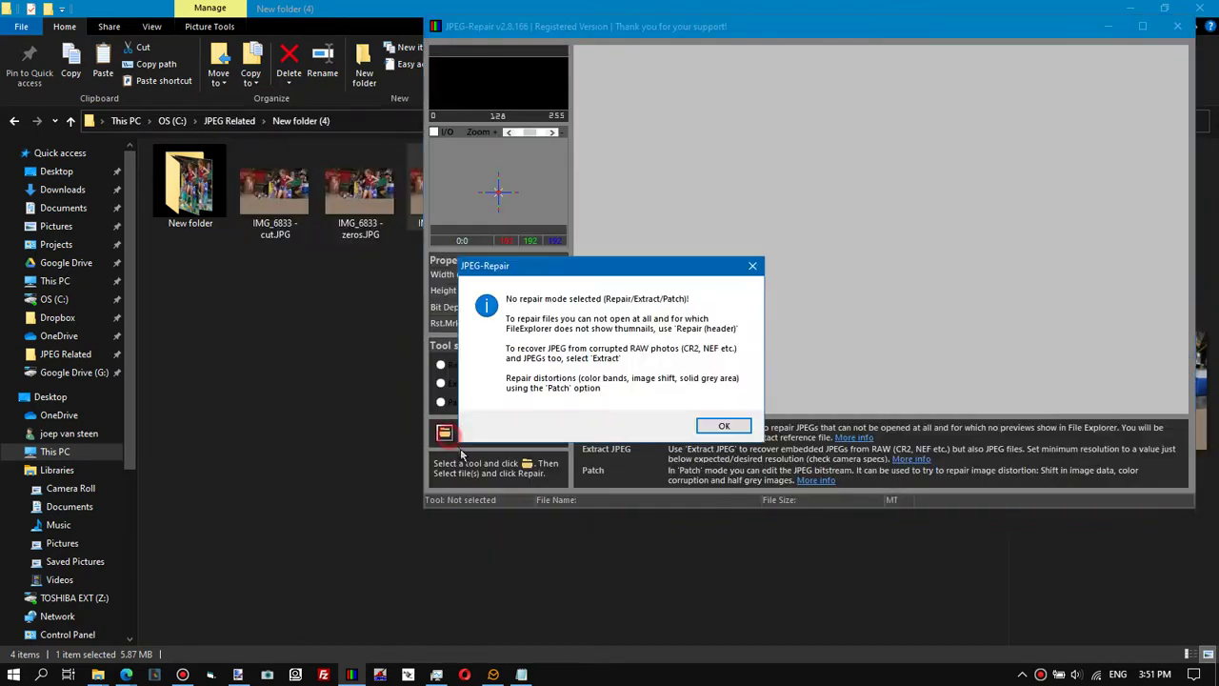
pyautogui.click(723, 426)
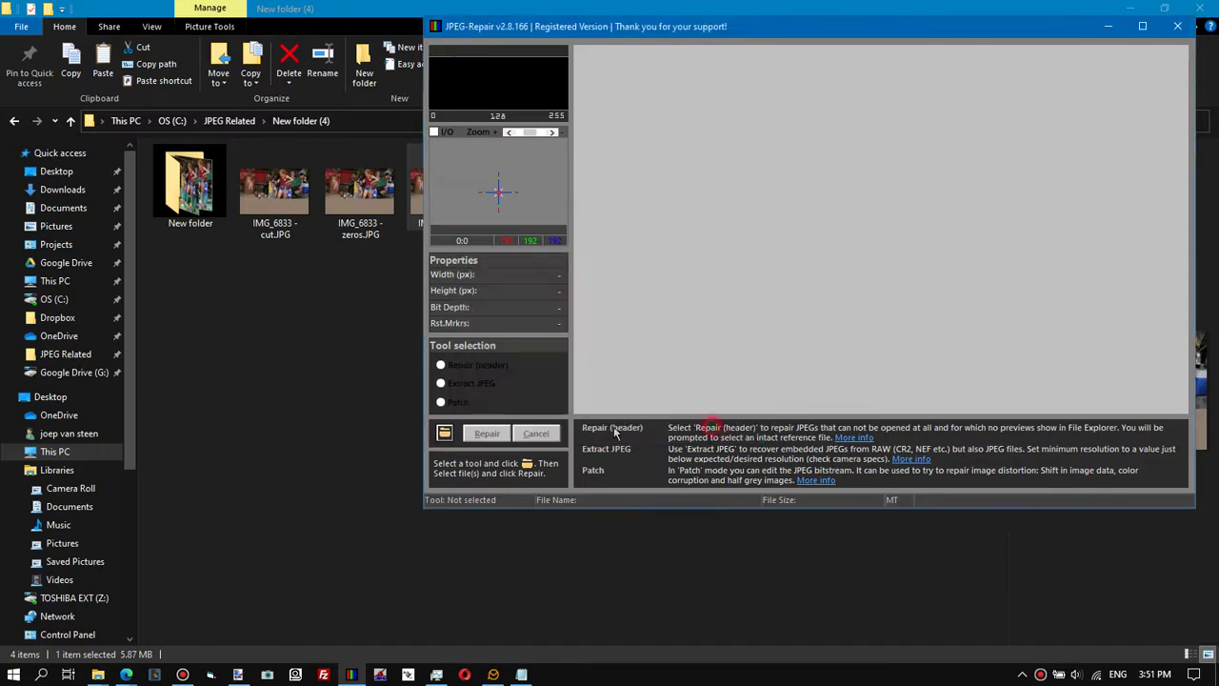
pyautogui.click(441, 402)
pyautogui.click(445, 434)
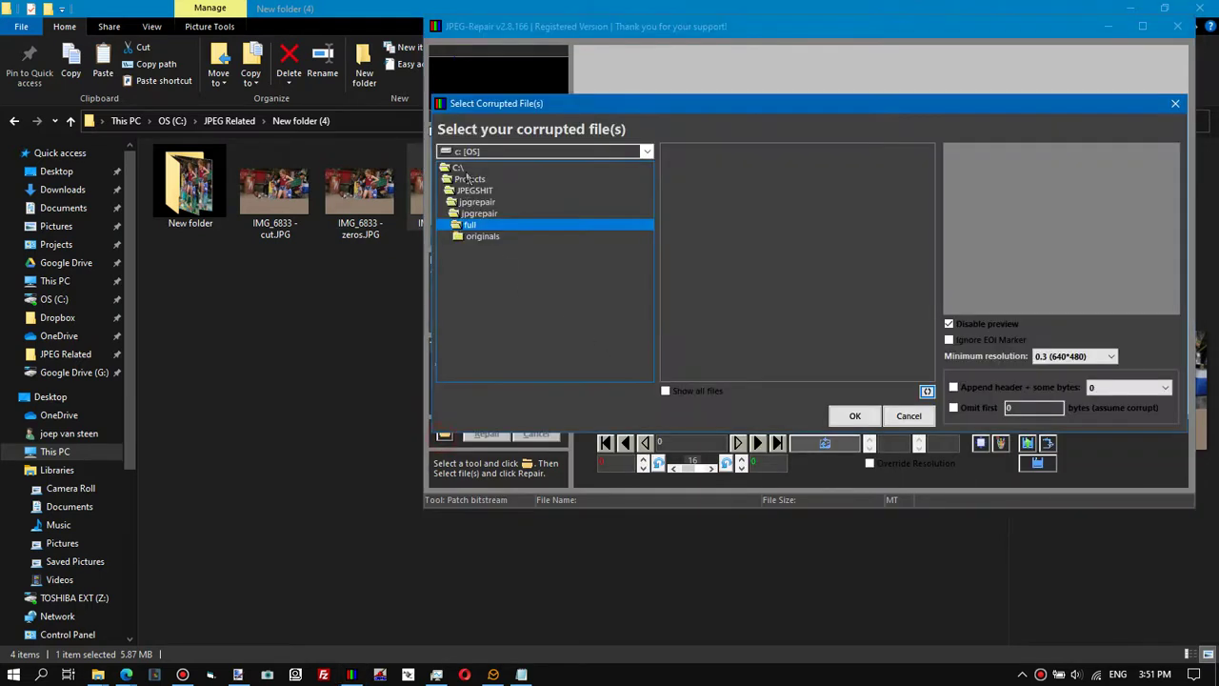
# - Load IMG_6833 - cut.JPG from C:\JPEG Related\New folder (4) and run the repair on it
pyautogui.doubleClick(461, 158)
pyautogui.scroll(-8, 519, 291)
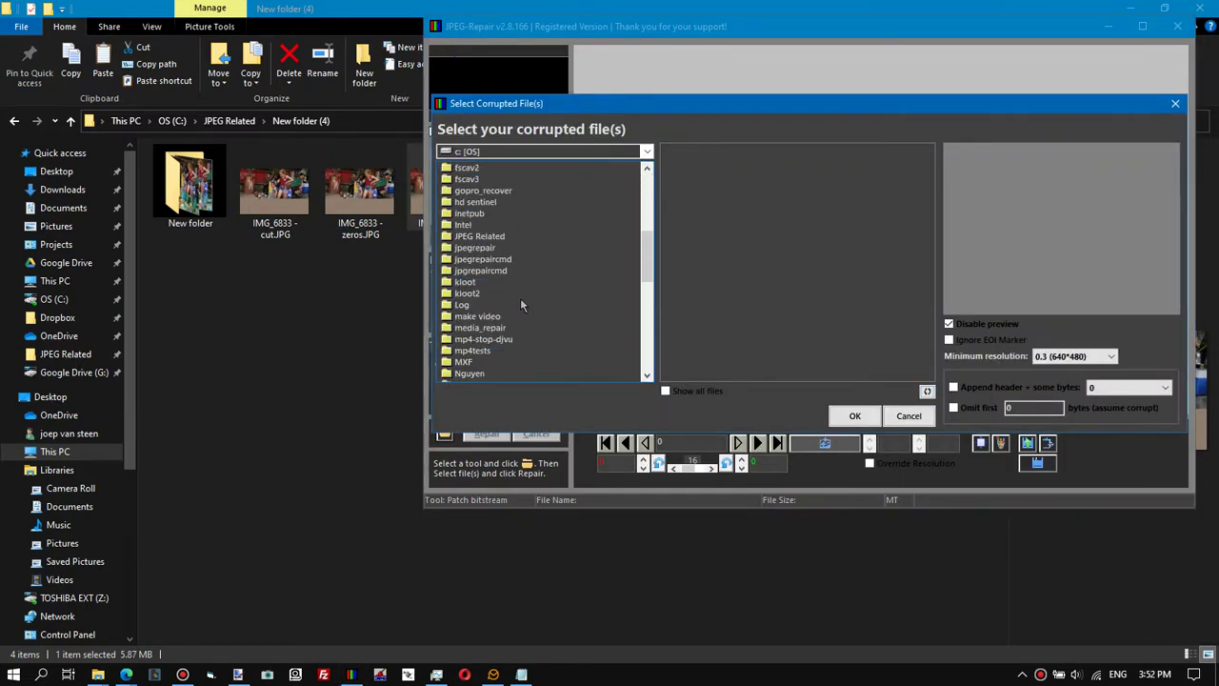
pyautogui.doubleClick(486, 237)
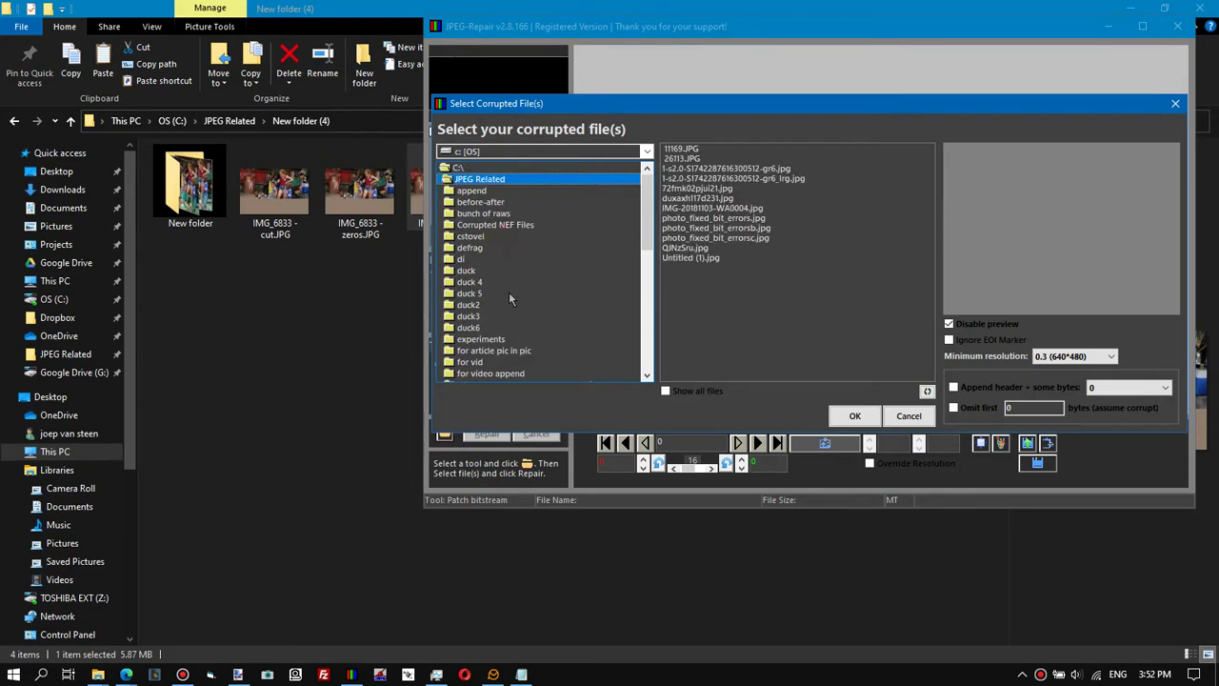
pyautogui.scroll(-4, 509, 291)
pyautogui.doubleClick(507, 373)
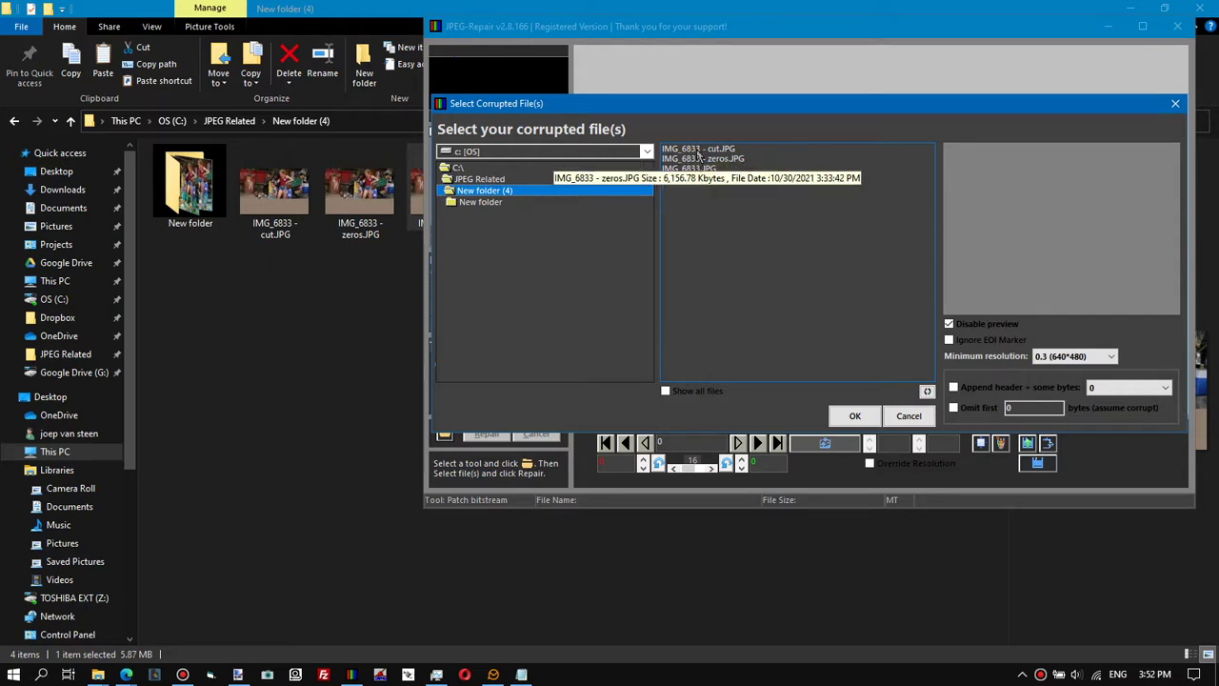
pyautogui.click(701, 150)
pyautogui.click(847, 416)
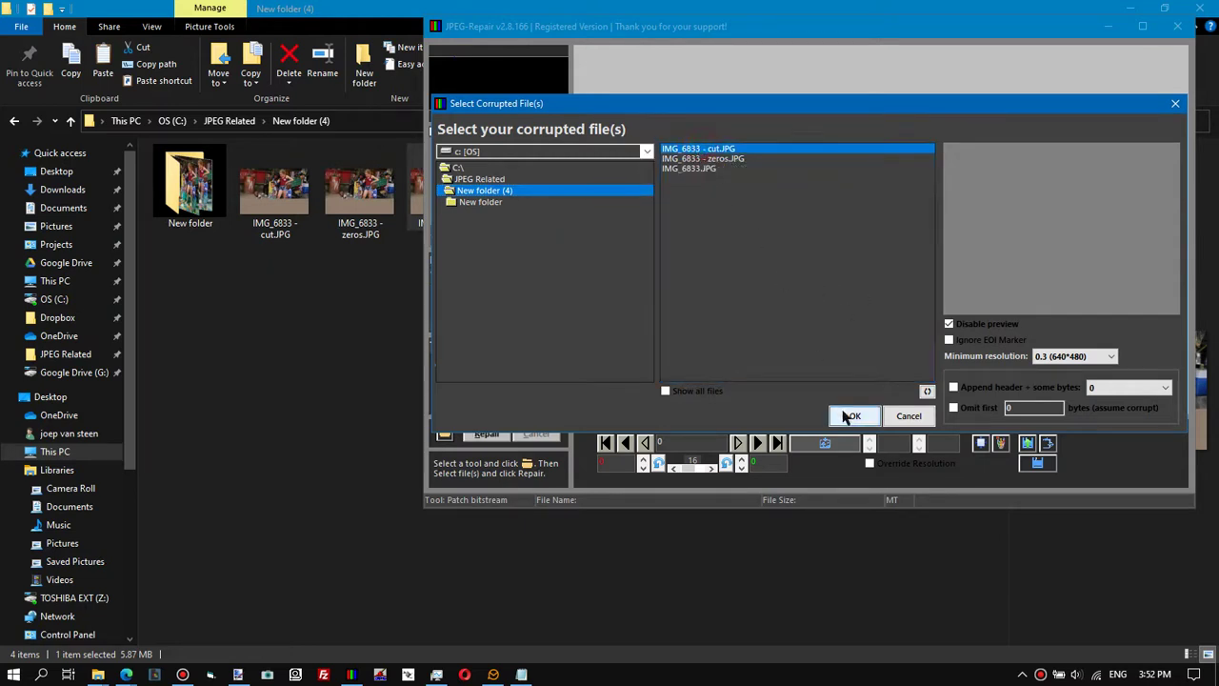
pyautogui.click(486, 432)
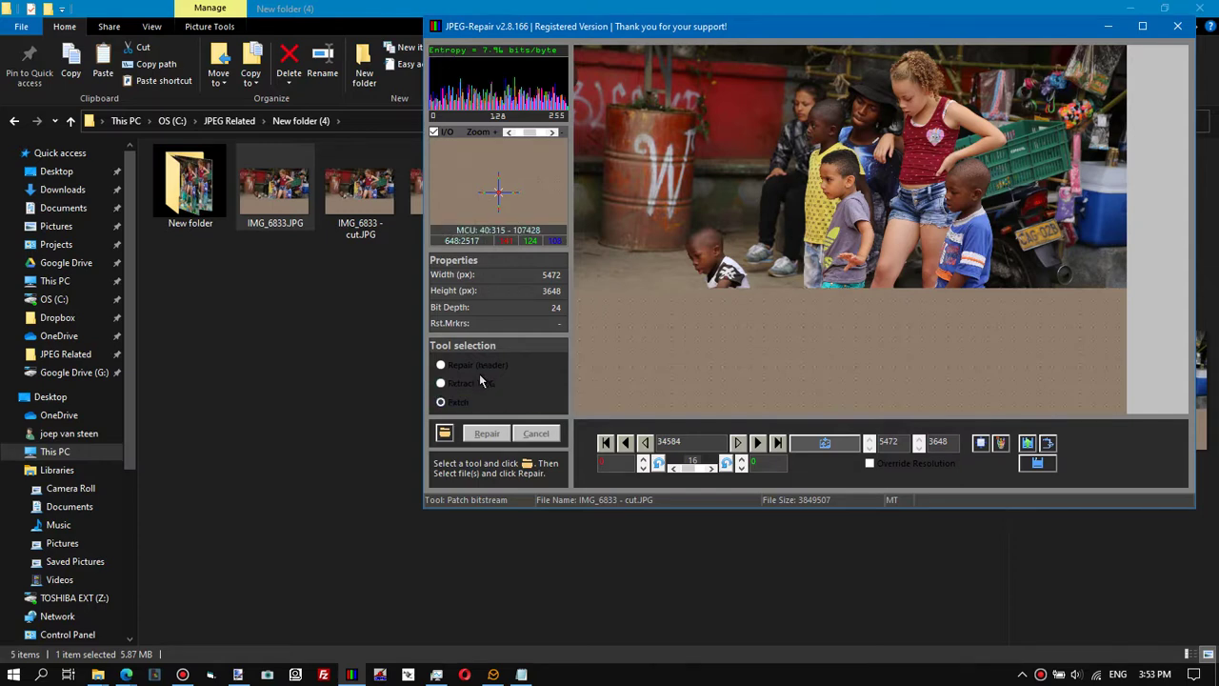
# - Switch to File Explorer and delete the patched copy IMG_6833 - cut-1.JPG from New folder (4)
pyautogui.click(288, 226)
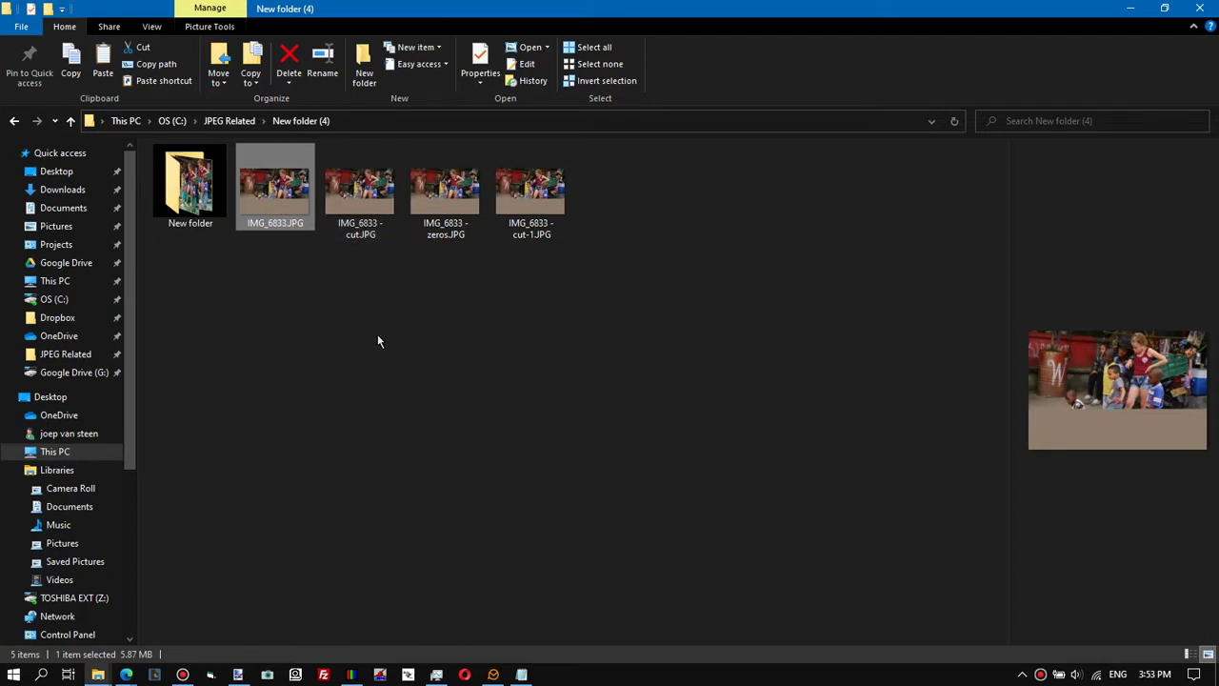
pyautogui.click(352, 675)
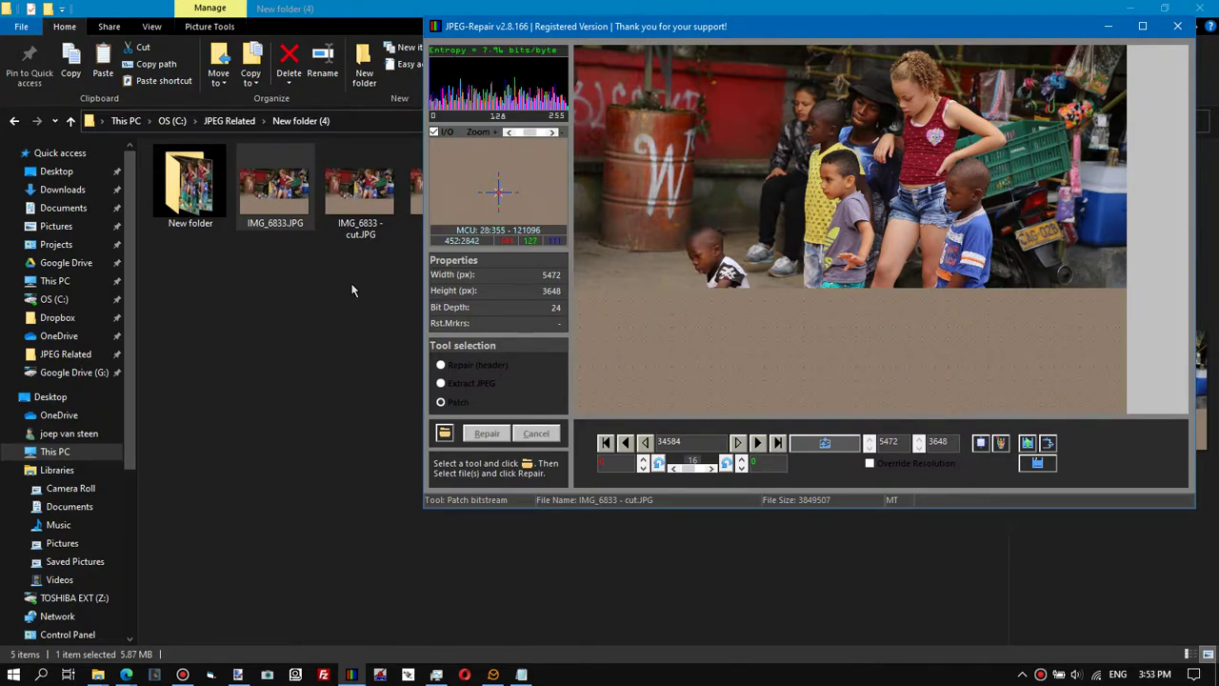
pyautogui.click(362, 357)
pyautogui.click(357, 197)
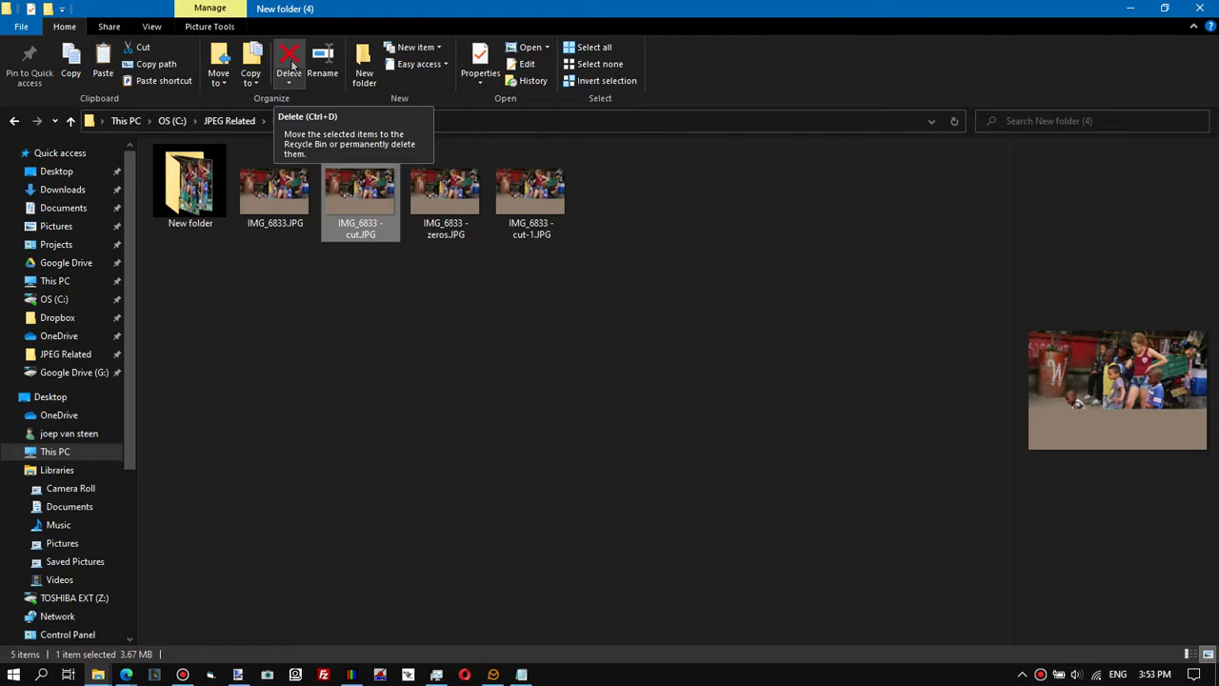
pyautogui.press('Right')
pyautogui.press('Right')
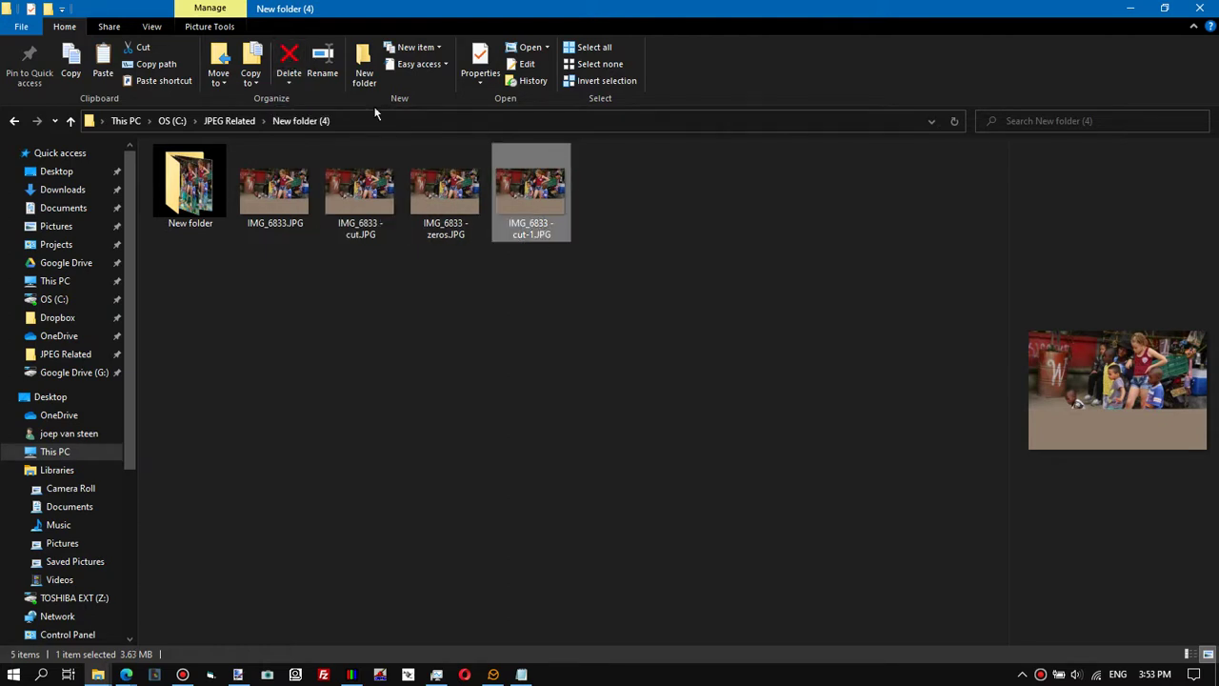
pyautogui.click(289, 63)
pyautogui.click(657, 384)
# - Load IMG_6833 - zeros.JPG into JPEG-Repair, run the Patch repair, and examine the enlarged image before restoring the window size
pyautogui.click(352, 675)
pyautogui.click(444, 434)
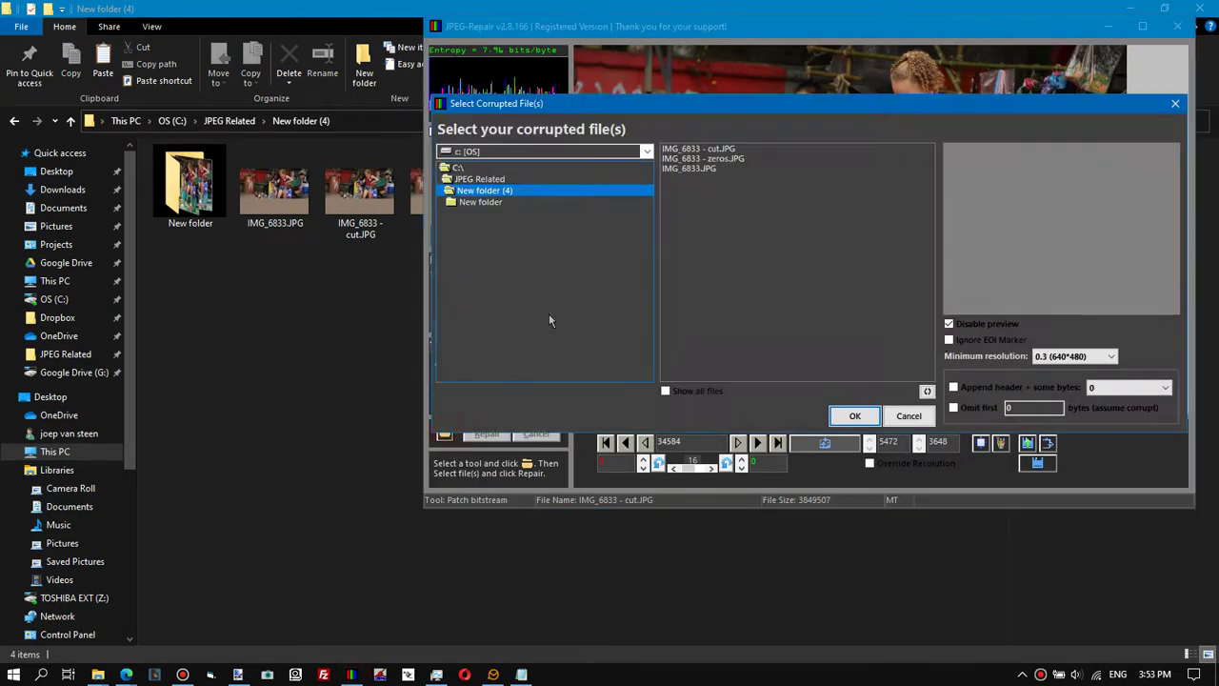
pyautogui.click(738, 159)
pyautogui.click(854, 415)
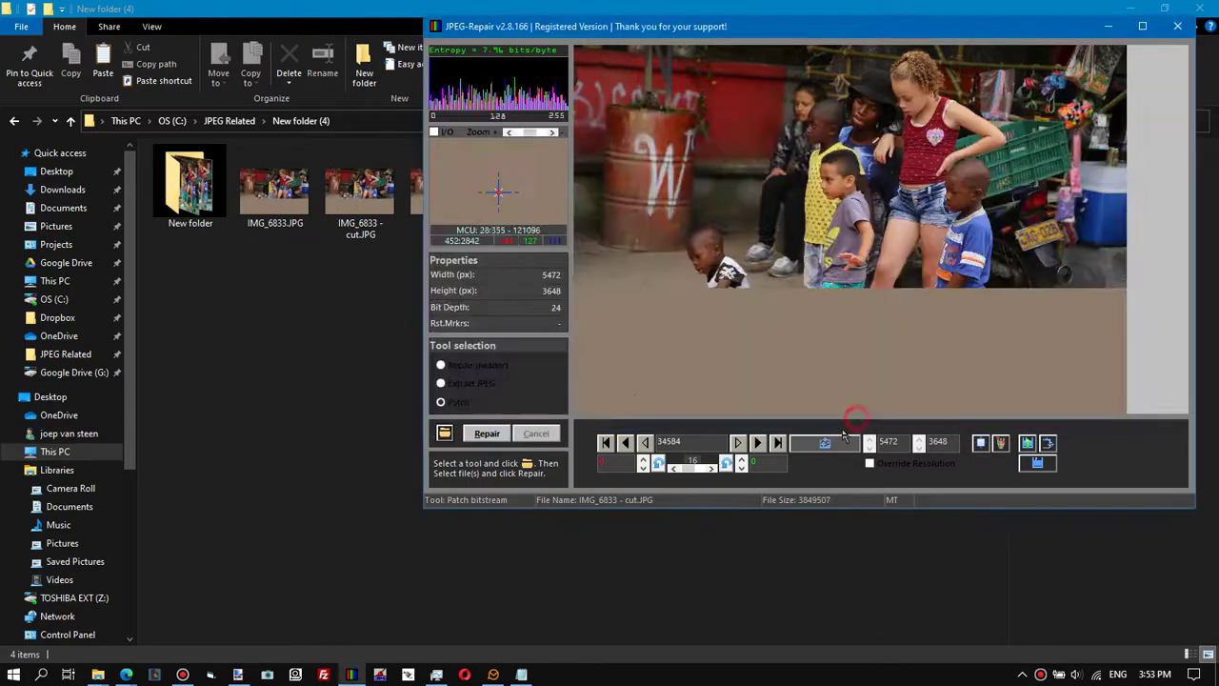
pyautogui.click(488, 434)
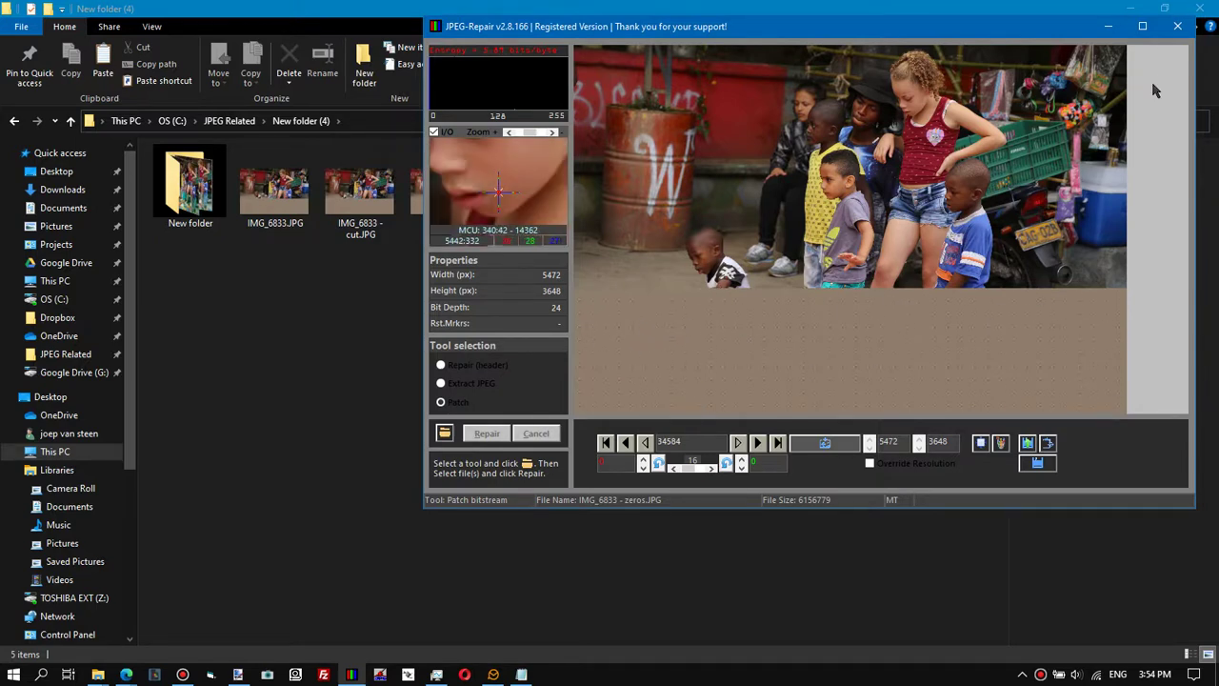
pyautogui.click(1142, 26)
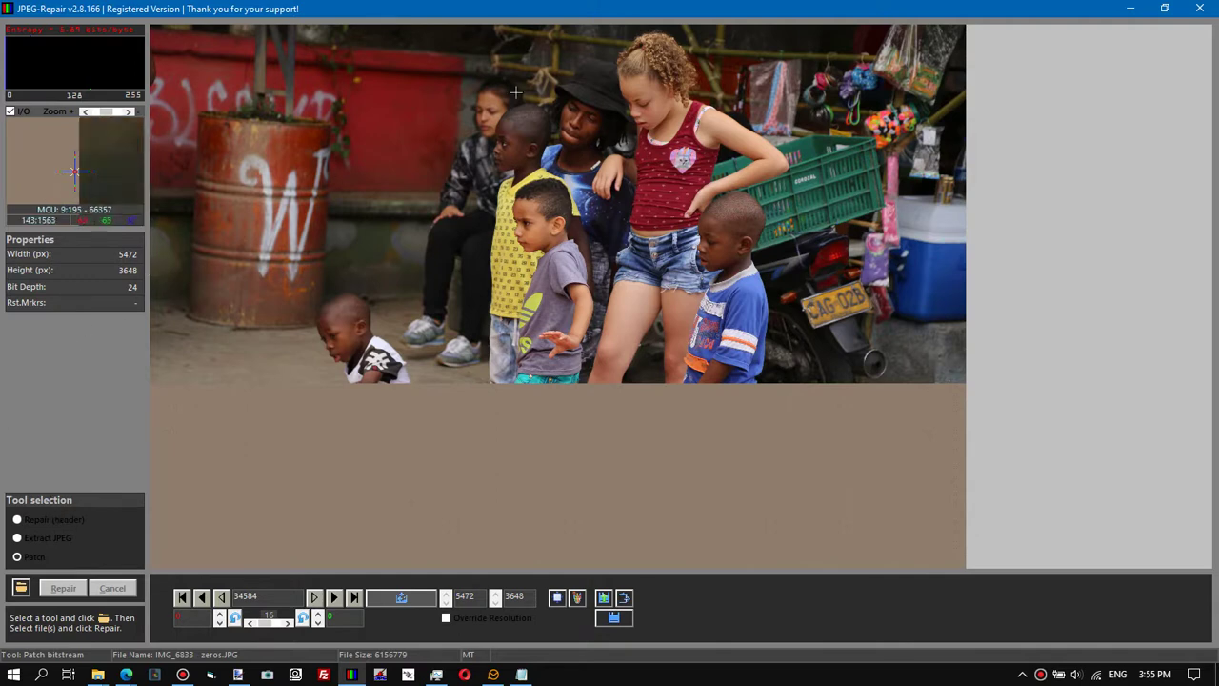
pyautogui.click(1163, 9)
# - Switch to File Explorer and delete the patched copy IMG_6833 - zeros-1.JPG
pyautogui.click(357, 347)
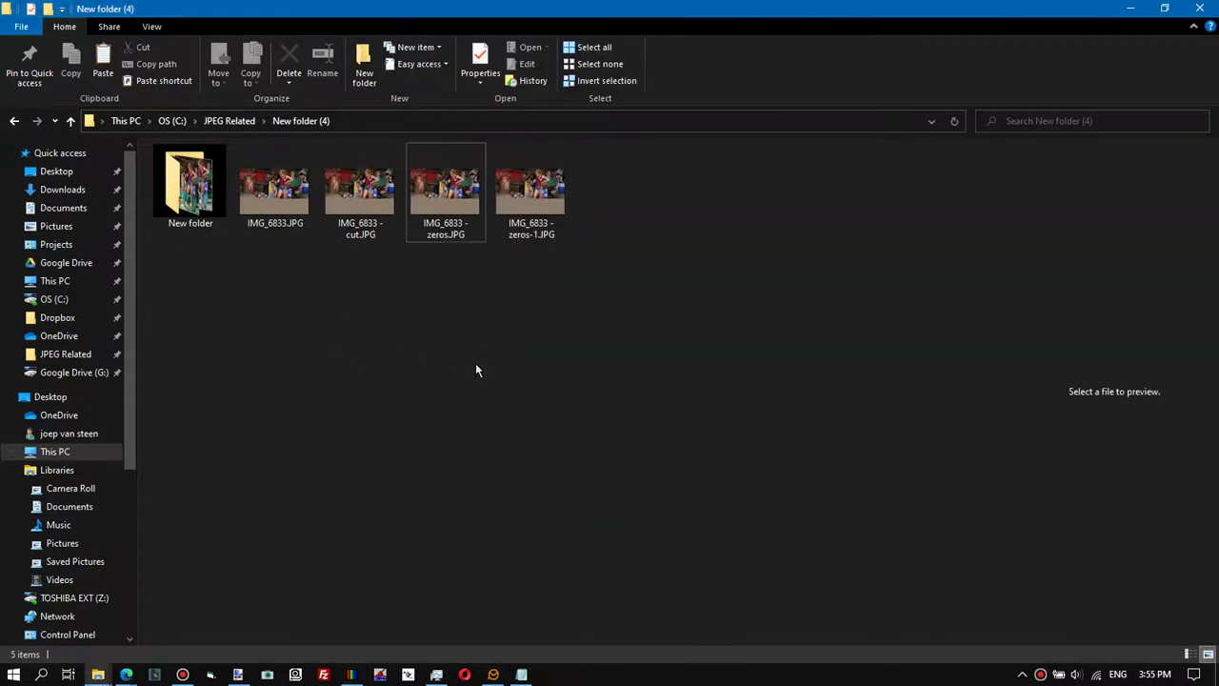
pyautogui.click(531, 191)
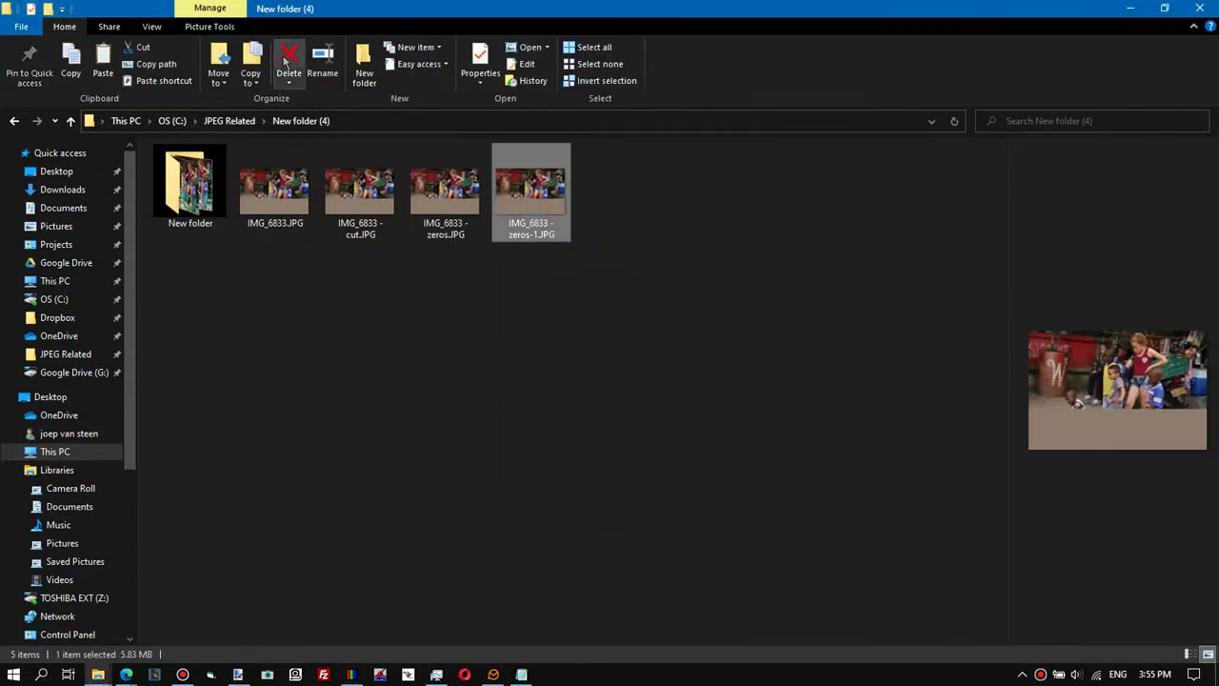
pyautogui.click(285, 62)
pyautogui.click(674, 389)
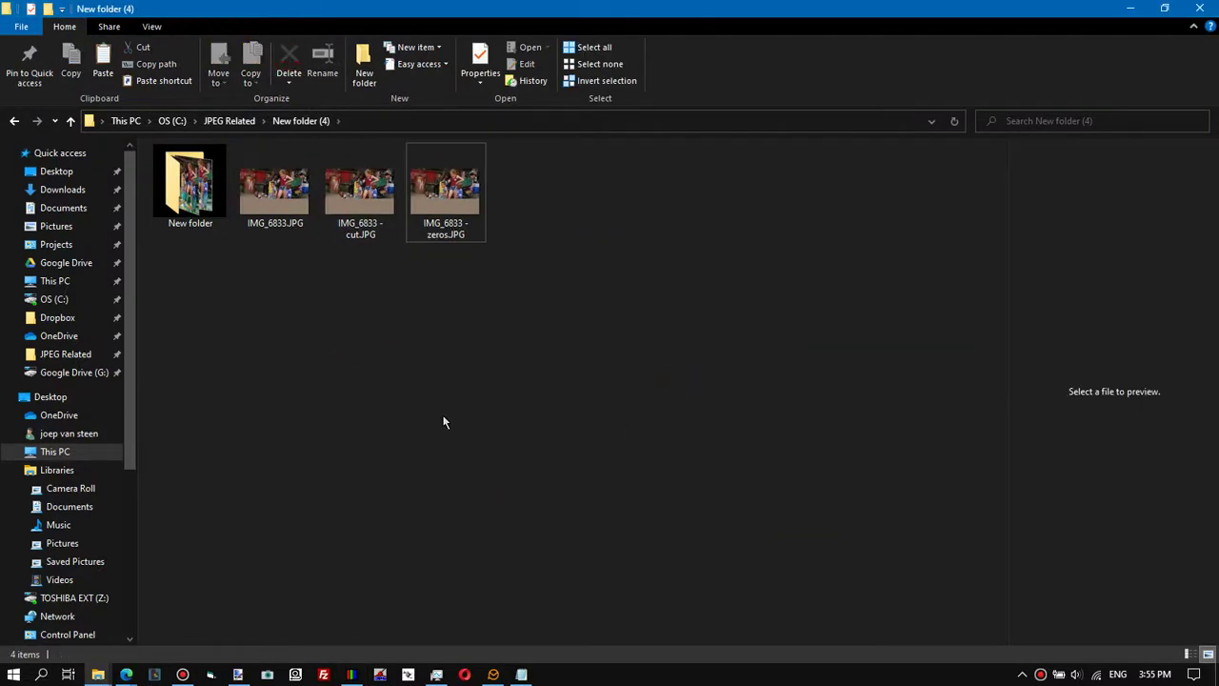
# - Load IMG_6833.JPG into JPEG-Repair and run the Patch repair on it
pyautogui.click(352, 675)
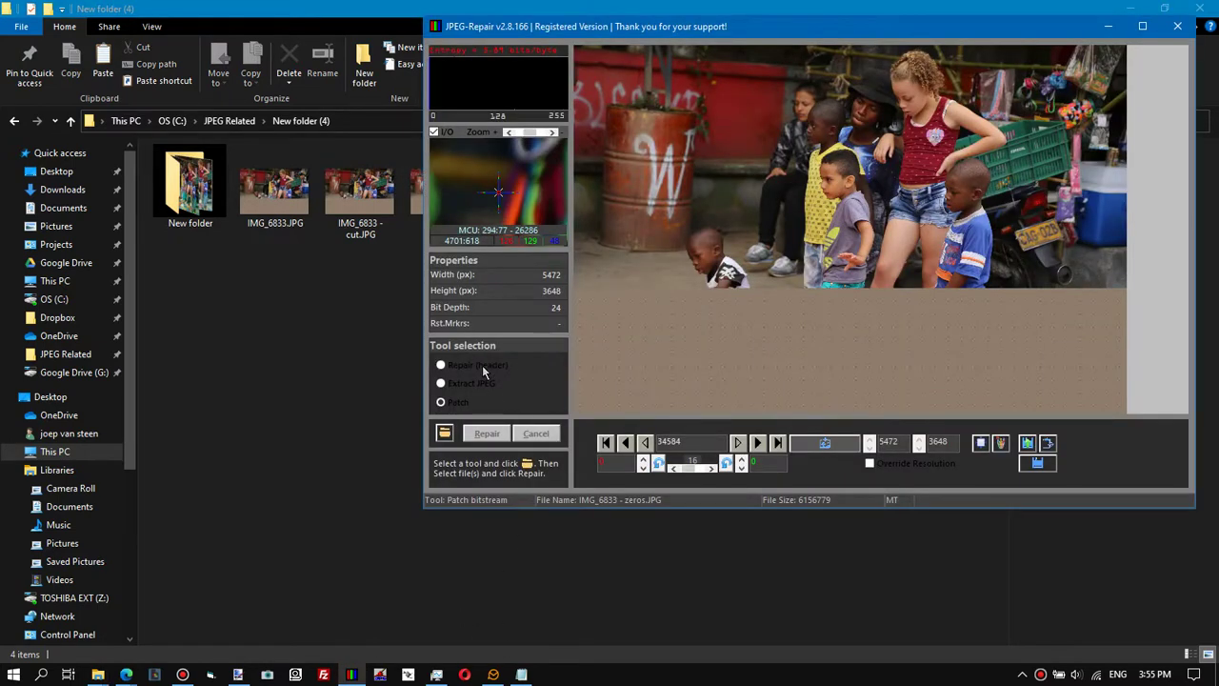
pyautogui.click(444, 434)
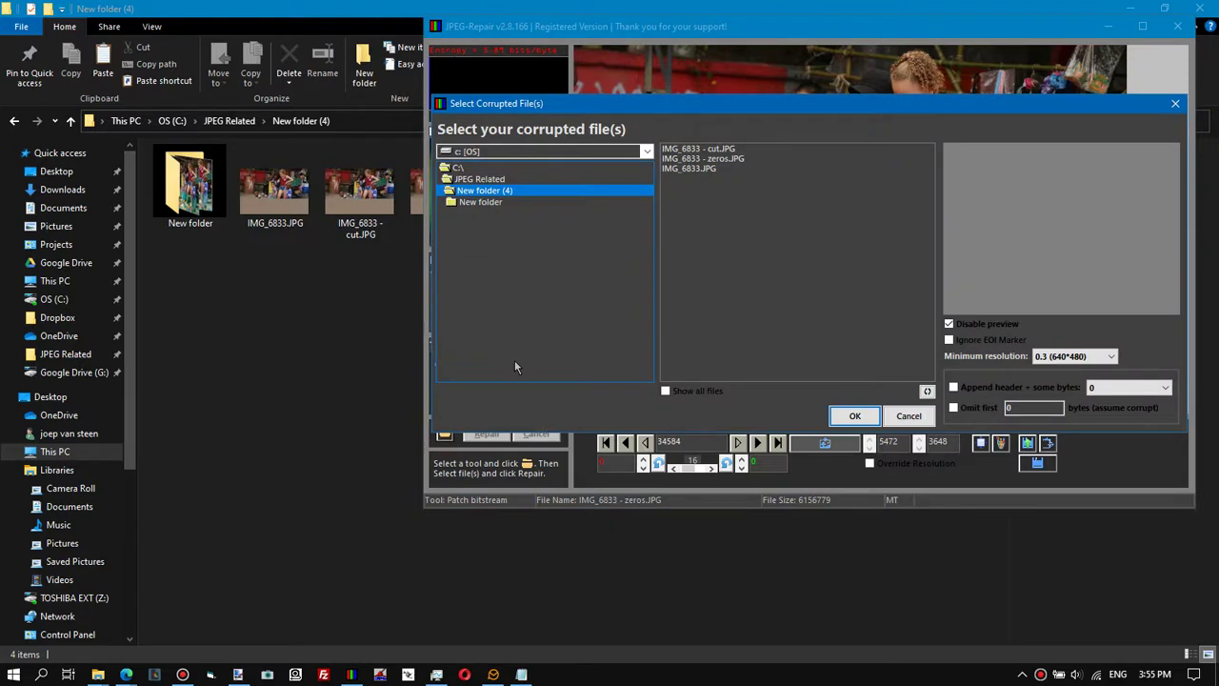
pyautogui.click(690, 170)
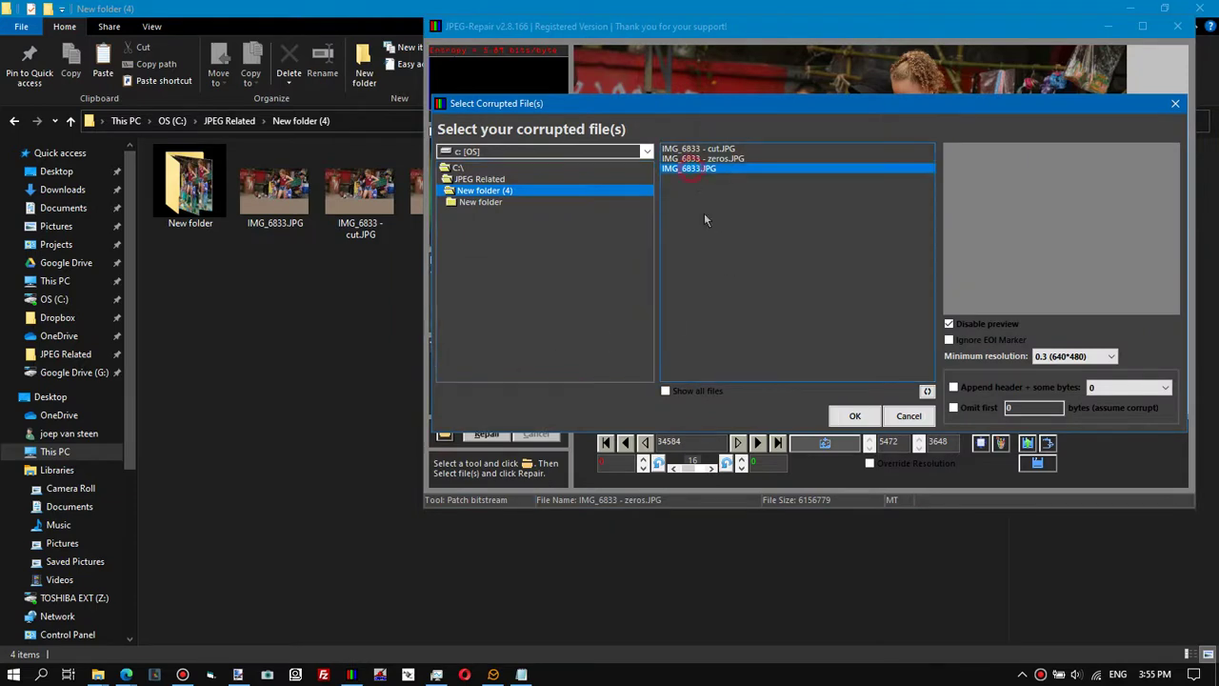
pyautogui.click(854, 415)
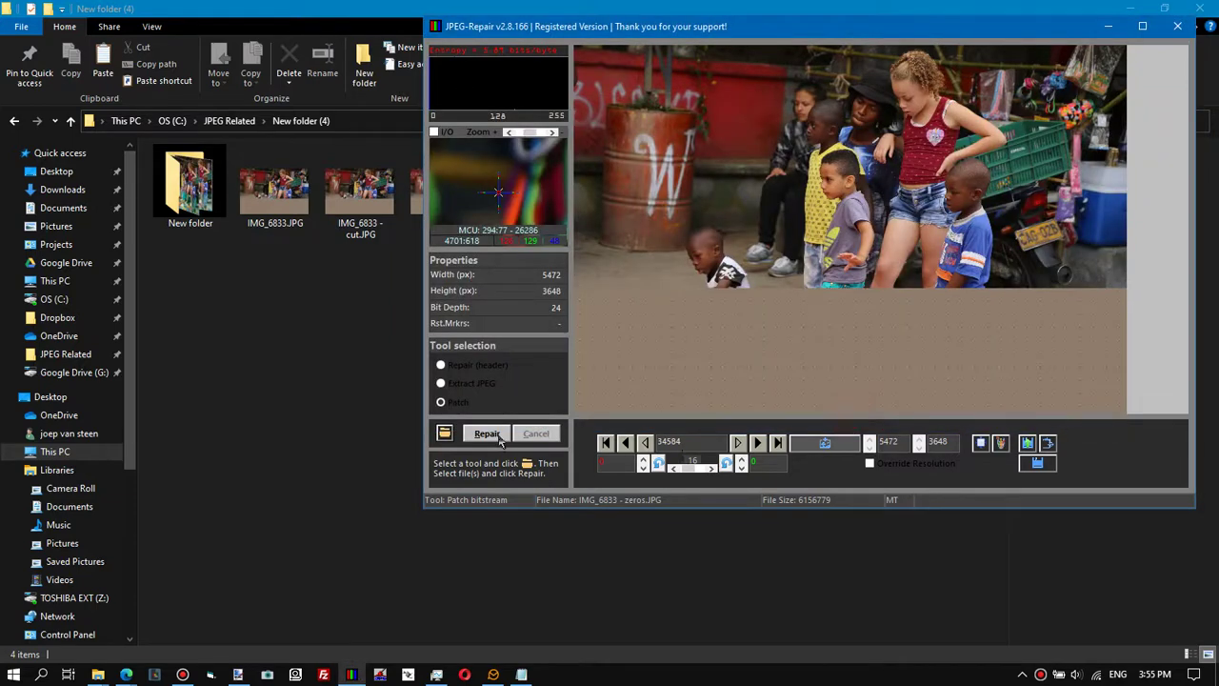
pyautogui.click(487, 434)
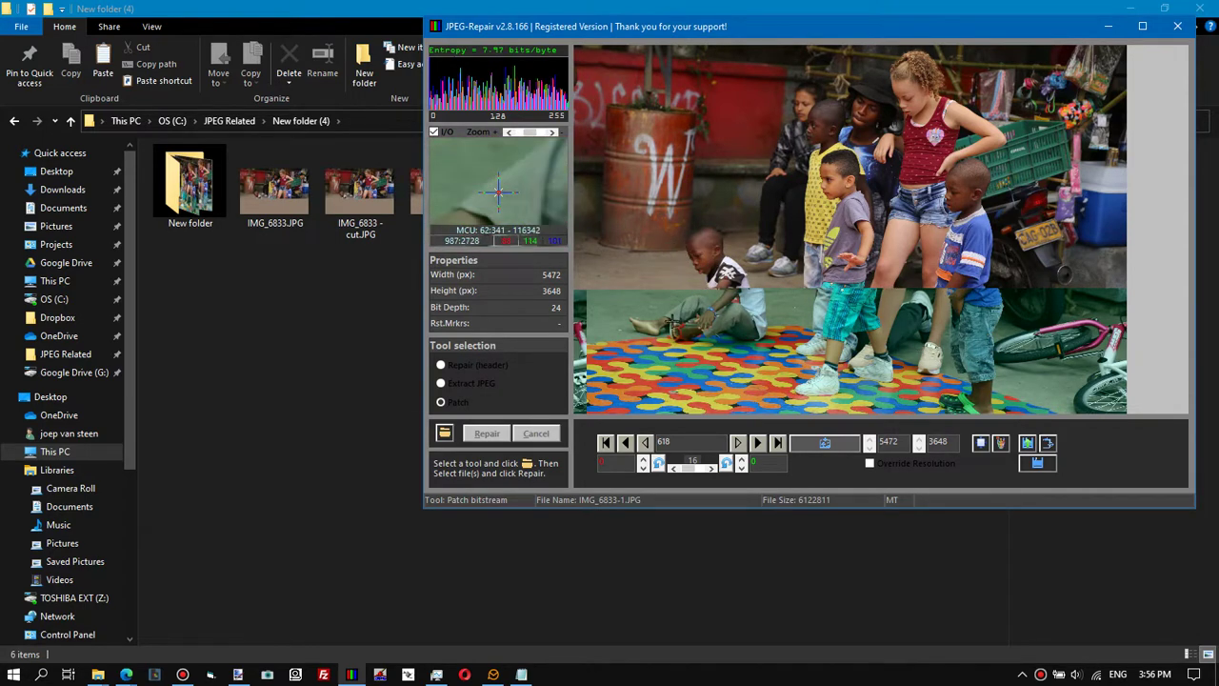
pyautogui.click(700, 291)
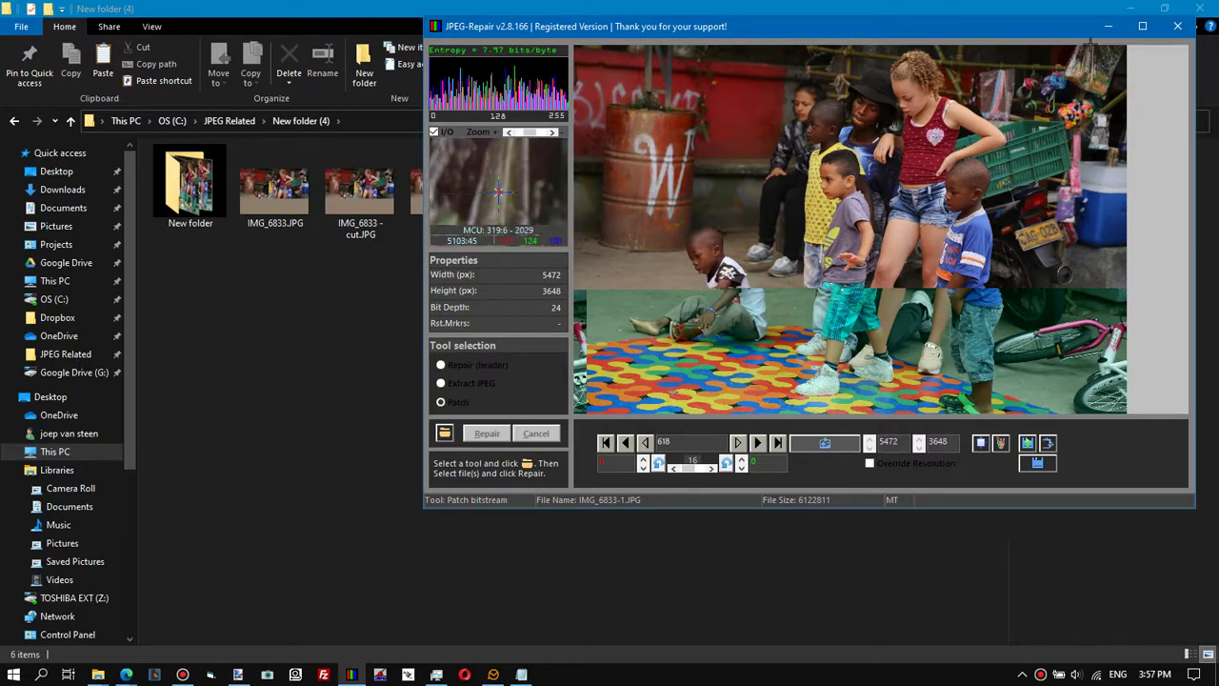
# - Minimize JPEG-Repair and delete the copies IMG_6833-1.JPG and IMG_6833-1-1.JPG from New folder (4)
pyautogui.click(1108, 26)
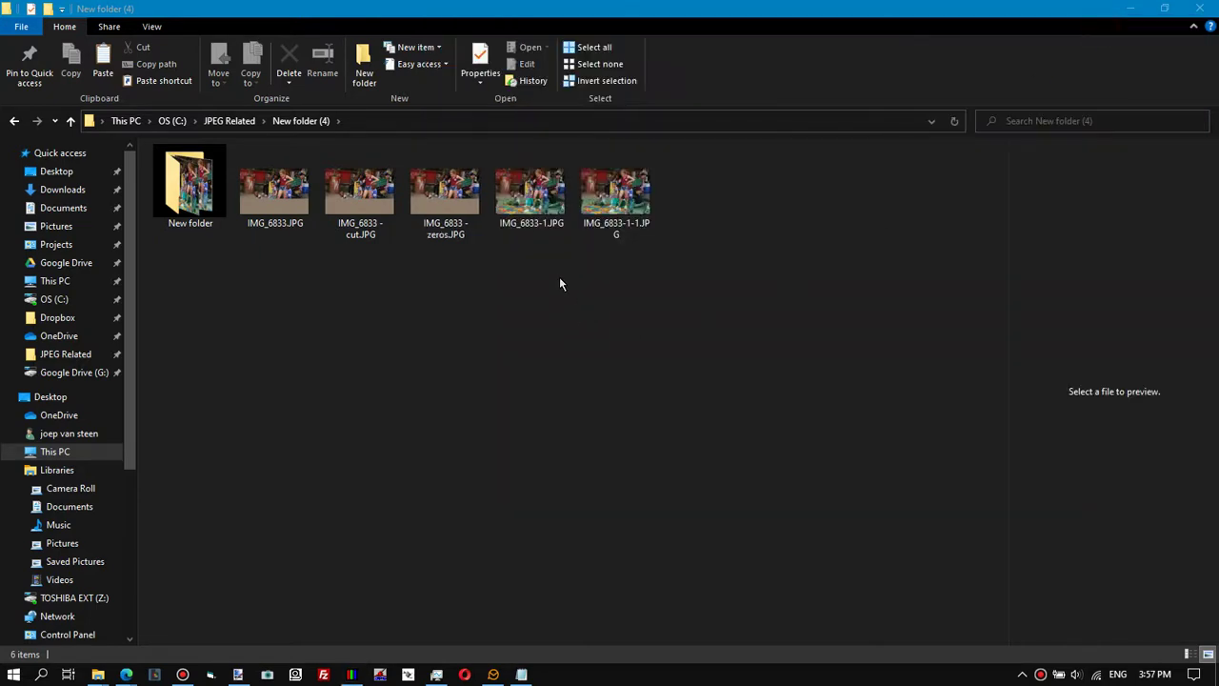
pyautogui.click(531, 195)
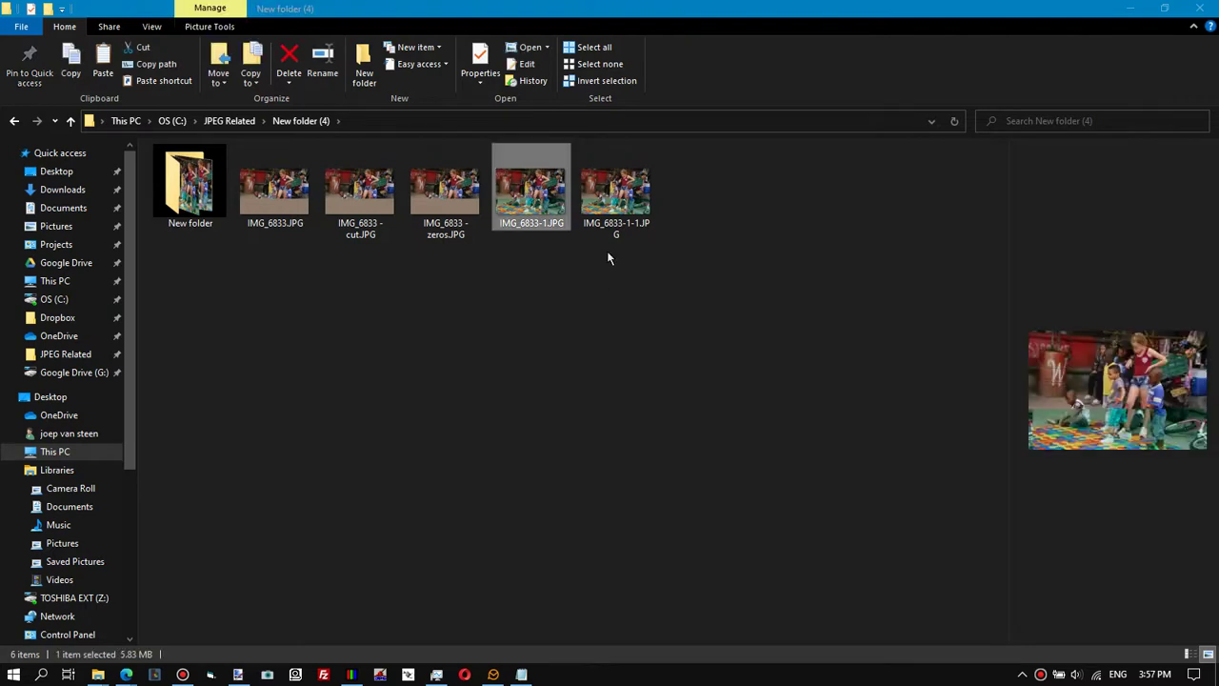
pyautogui.keyDown('ctrl'); pyautogui.click(617, 200); pyautogui.keyUp('ctrl')
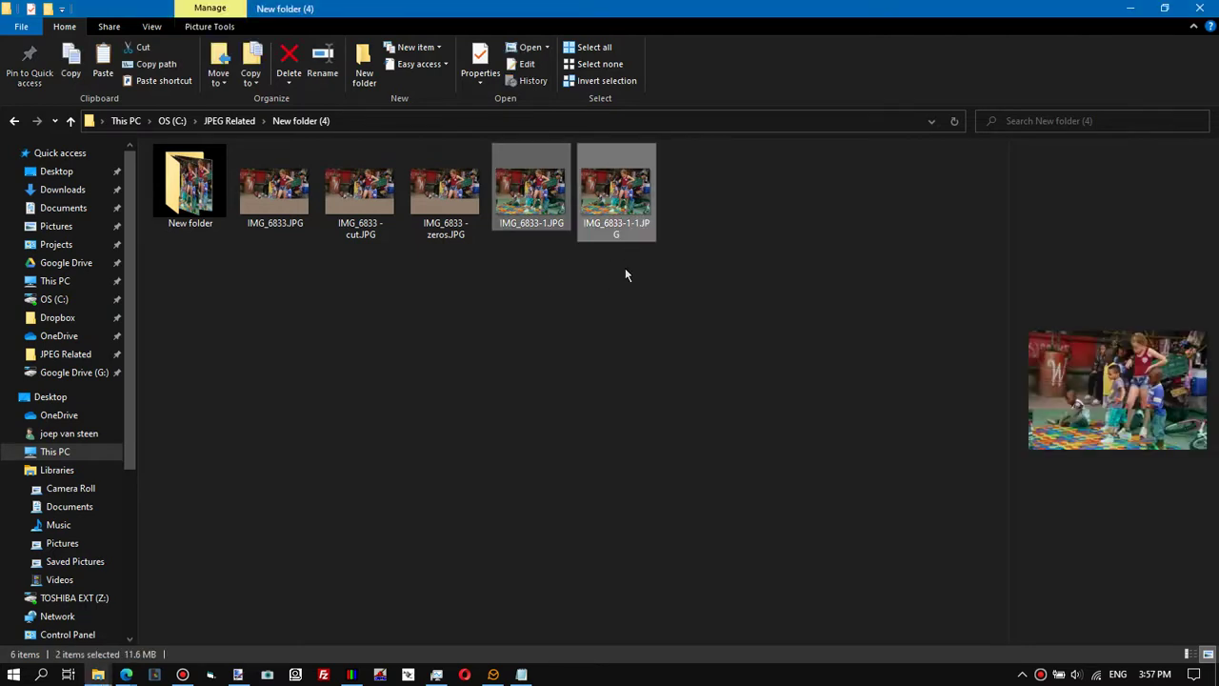
pyautogui.click(288, 67)
pyautogui.click(653, 351)
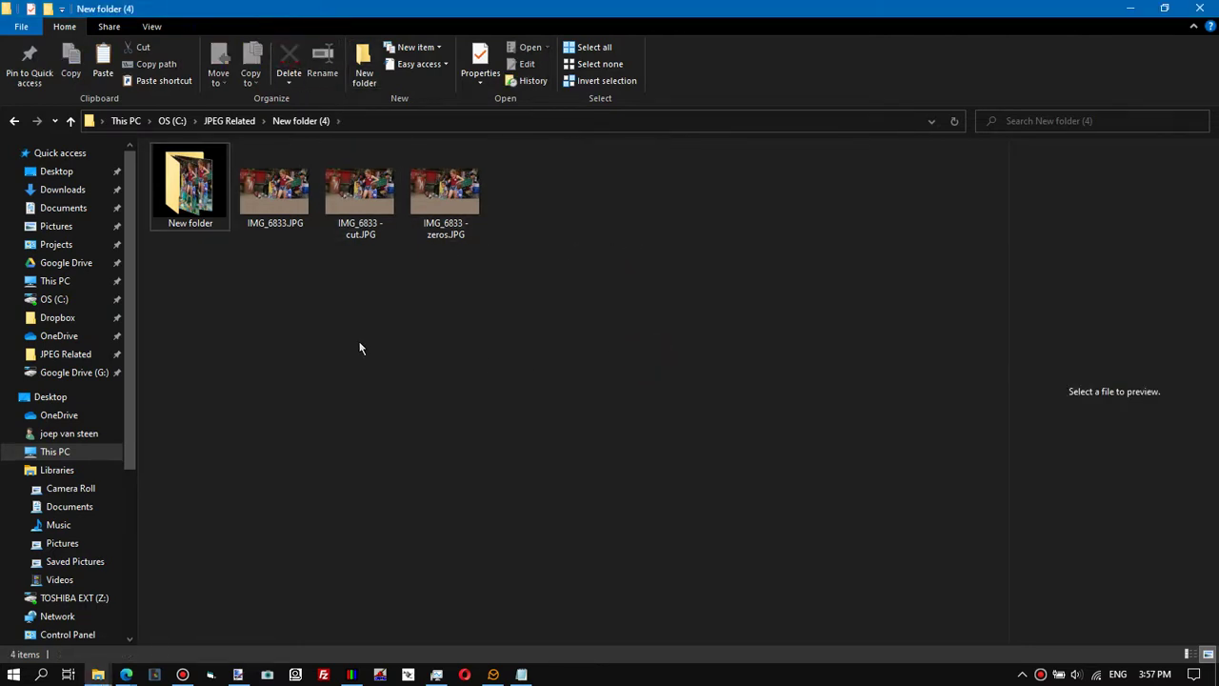
# - Copy IMG_6833.JPG from New folder (4) into the C:\JPEG Related\JRS folder
pyautogui.click(273, 225)
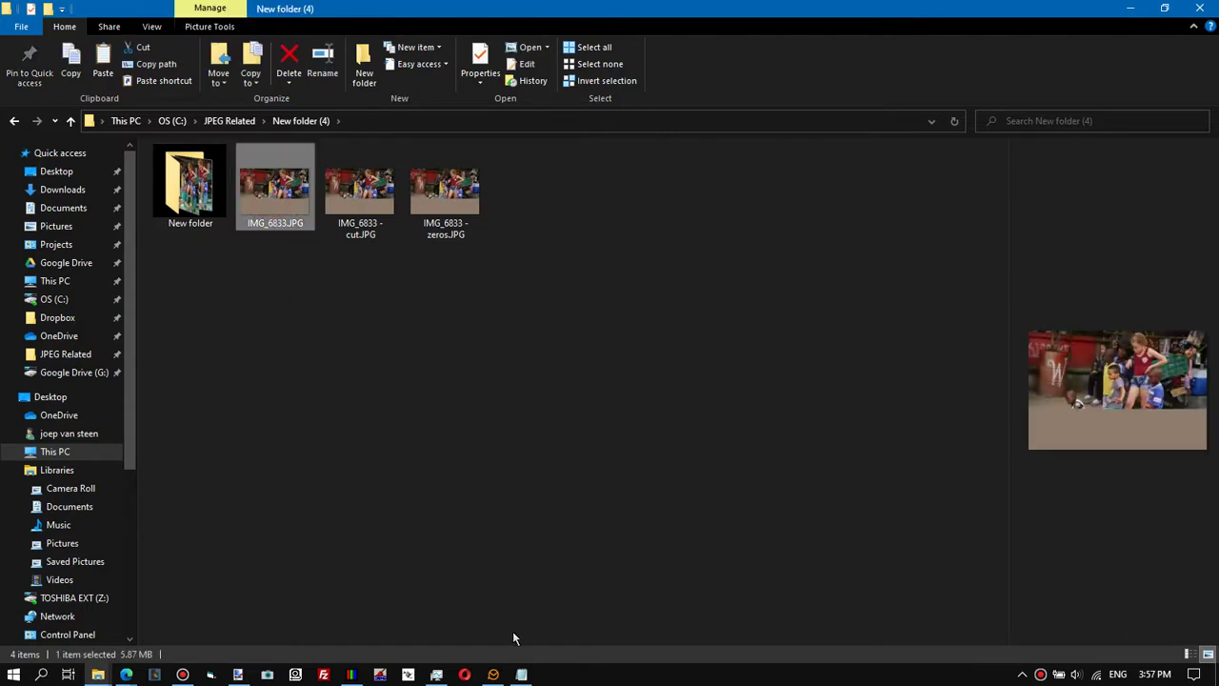
pyautogui.rightClick(270, 204)
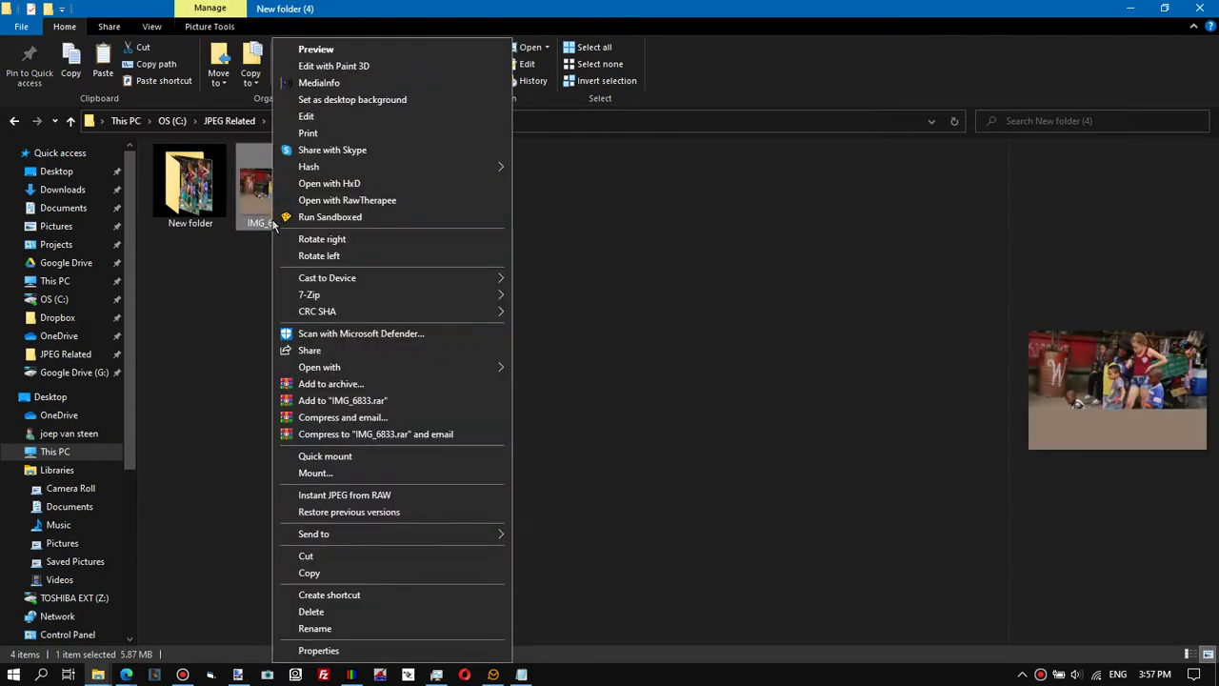
pyautogui.click(308, 573)
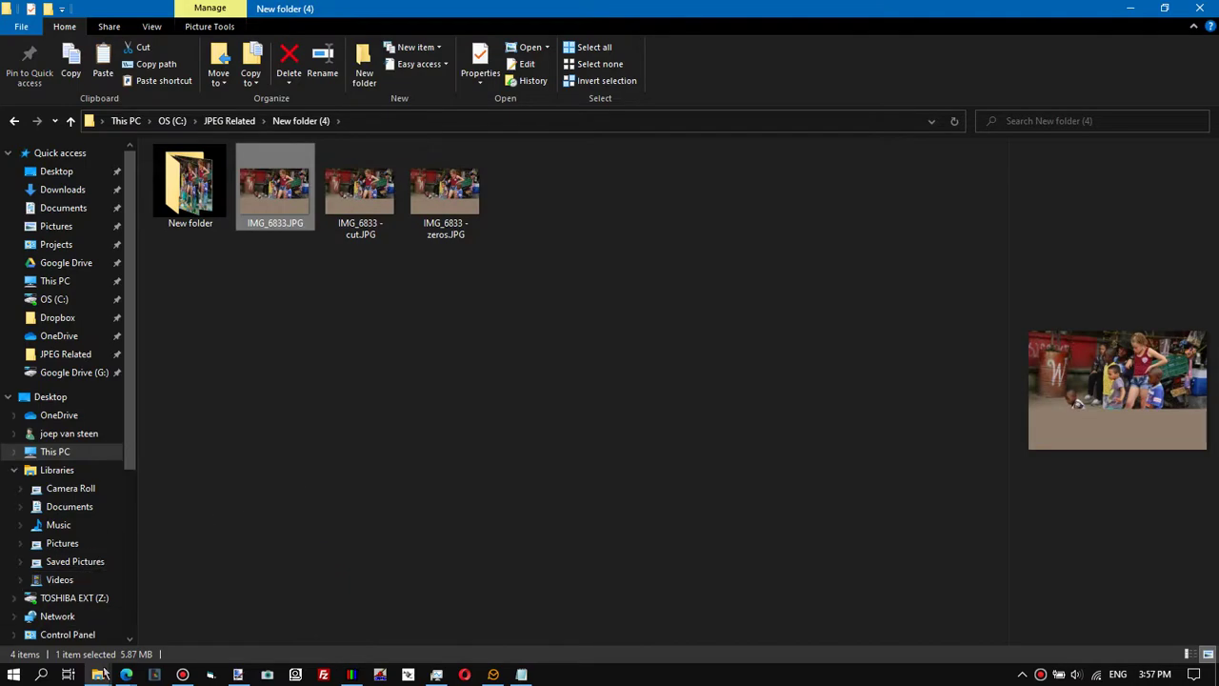
pyautogui.moveTo(98, 675)
pyautogui.click(81, 614)
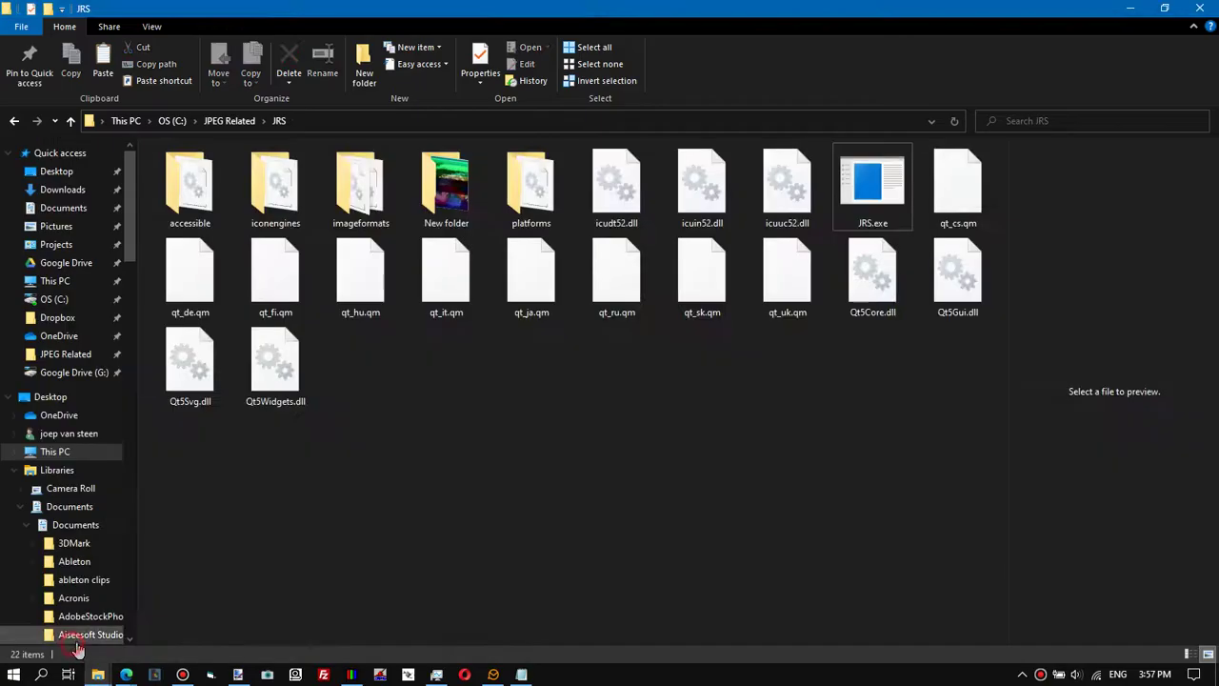
pyautogui.rightClick(449, 470)
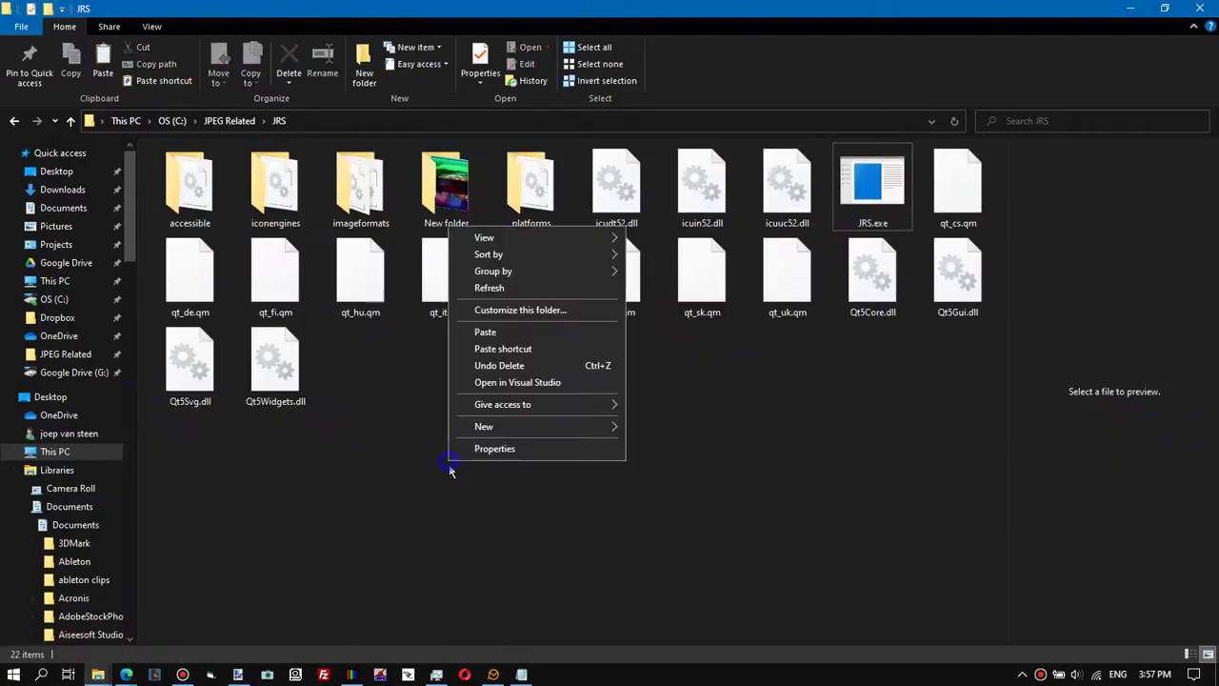
pyautogui.click(488, 332)
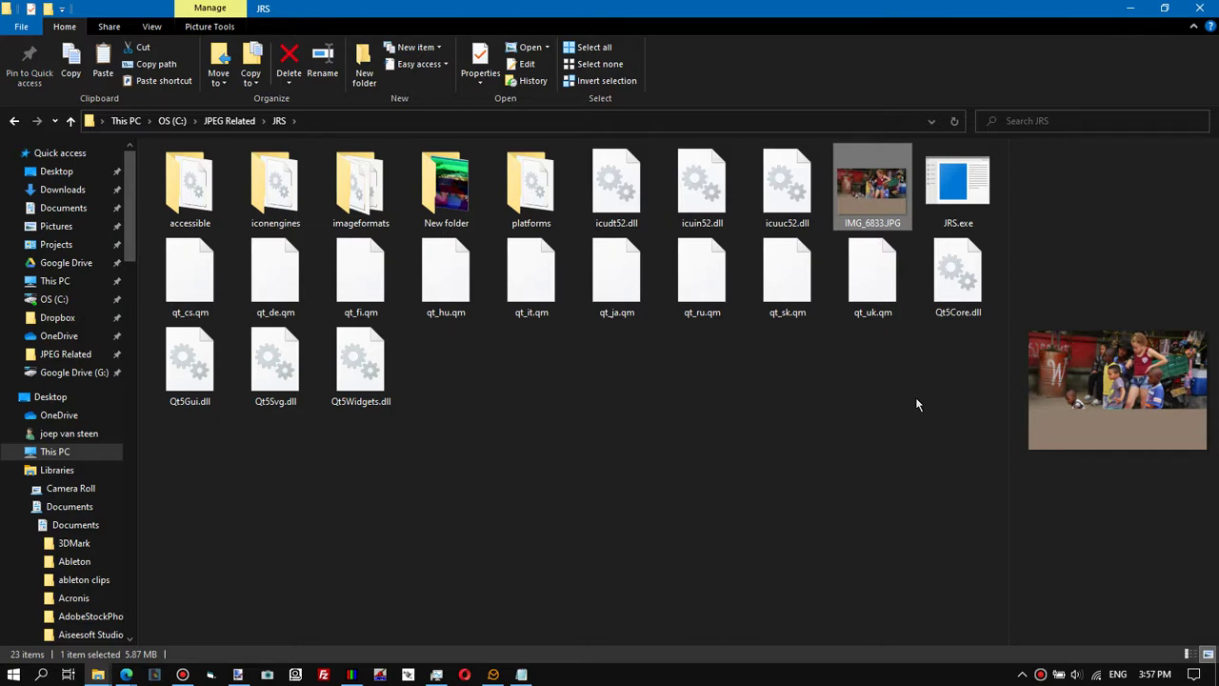
# - Launch JRS.exe to open IMG_6833.JPG in JPEG Repair Shop and examine where the corrupted red blocks begin
pyautogui.doubleClick(959, 188)
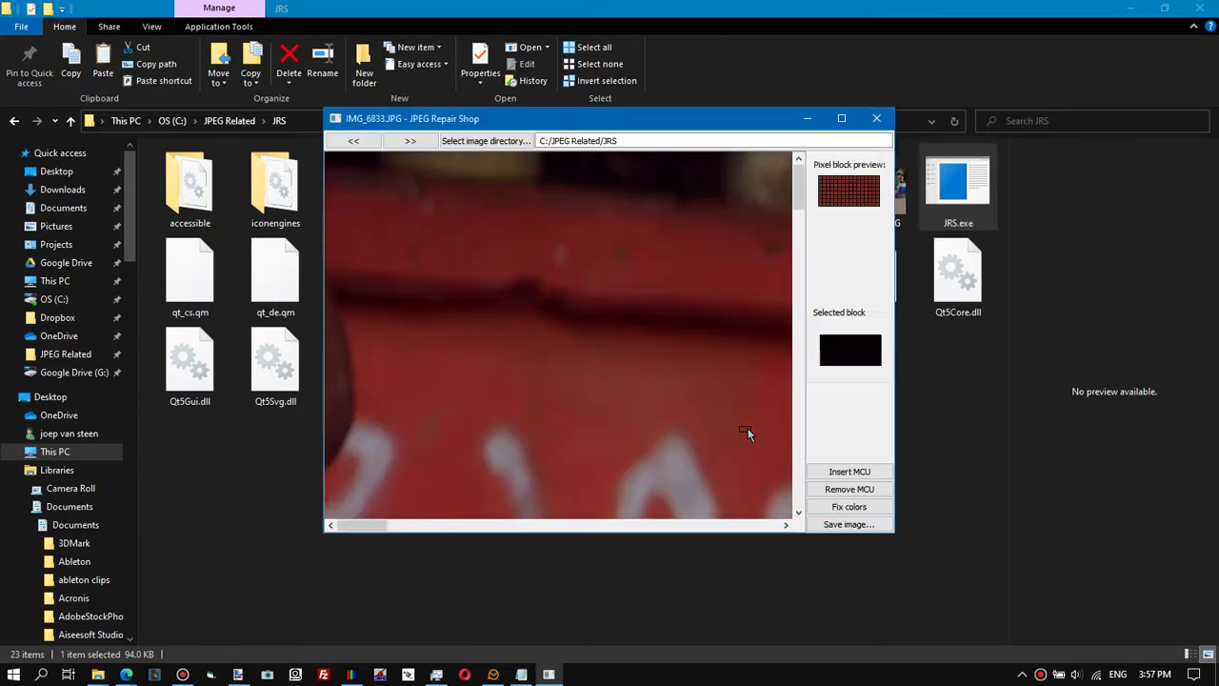
pyautogui.click(841, 118)
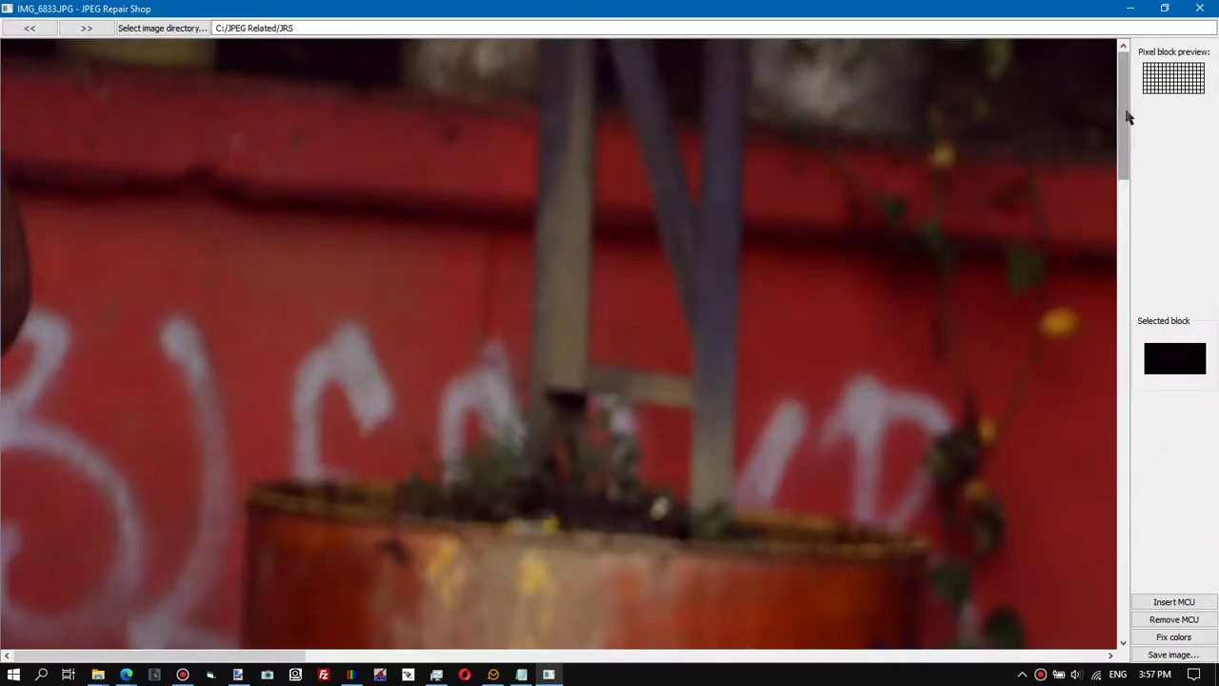
pyautogui.moveTo(1127, 97); pyautogui.dragTo(1124, 392)
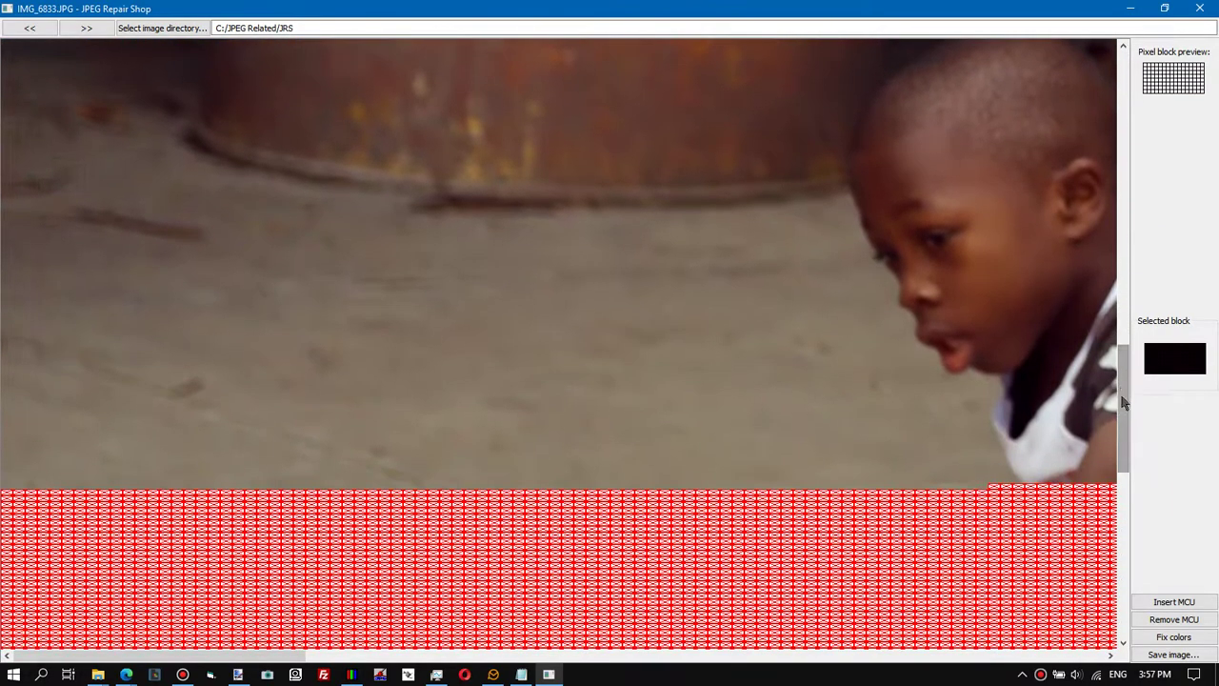
pyautogui.moveTo(257, 662); pyautogui.dragTo(364, 657)
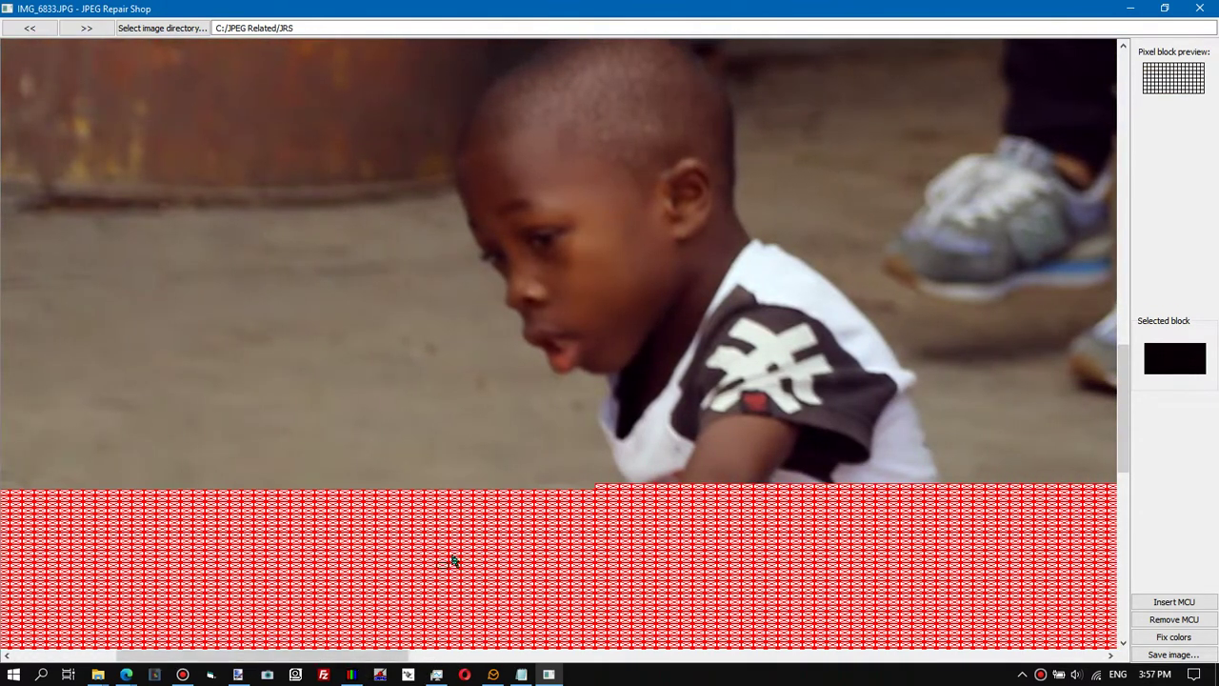
# - Select the first corrupted block beside the seated boy and try to remove MCUs from there
pyautogui.click(528, 488)
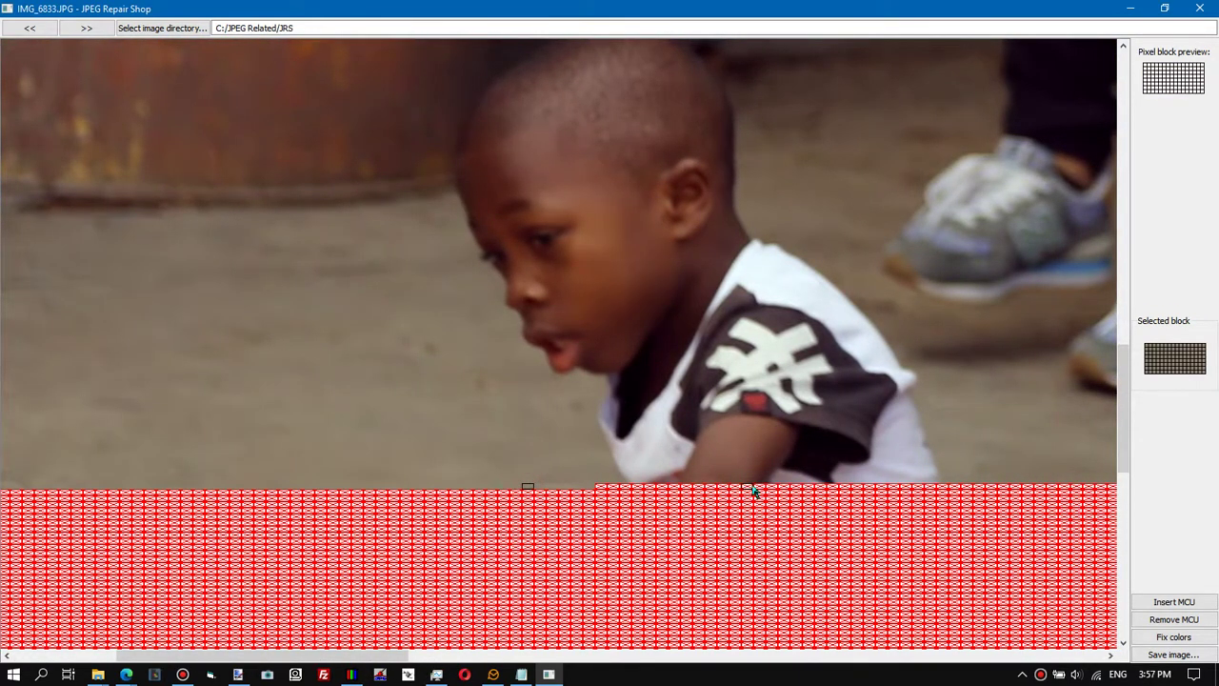
pyautogui.click(600, 487)
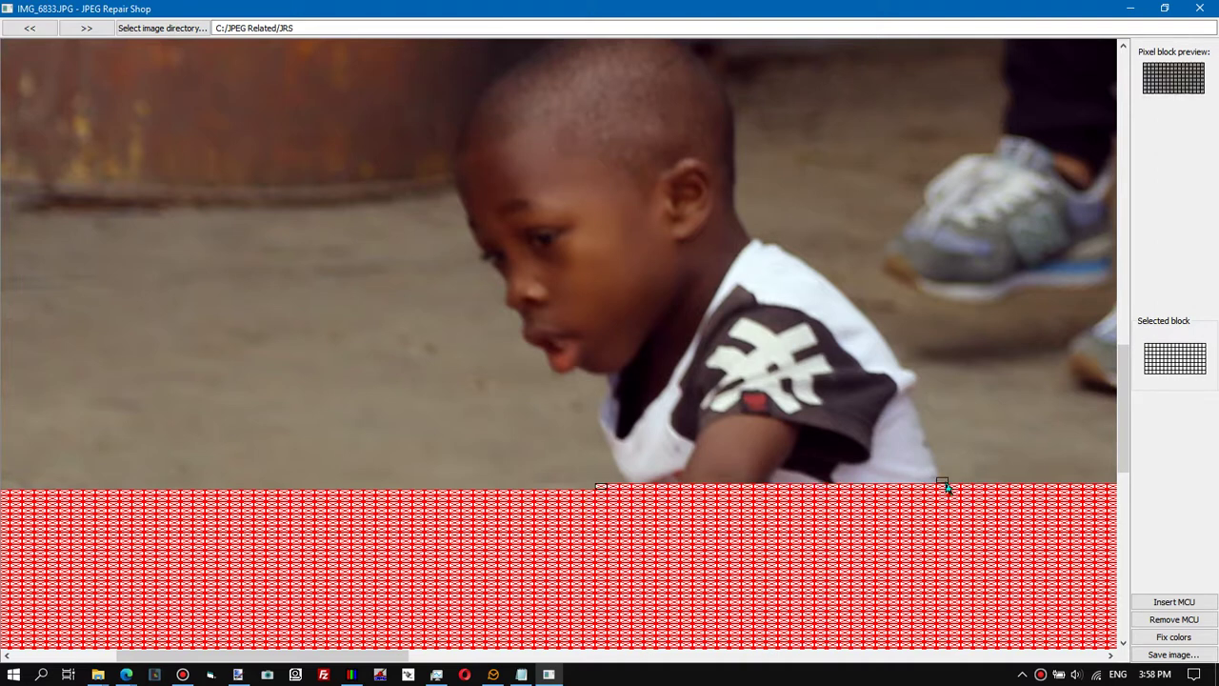
pyautogui.click(574, 483)
pyautogui.click(590, 488)
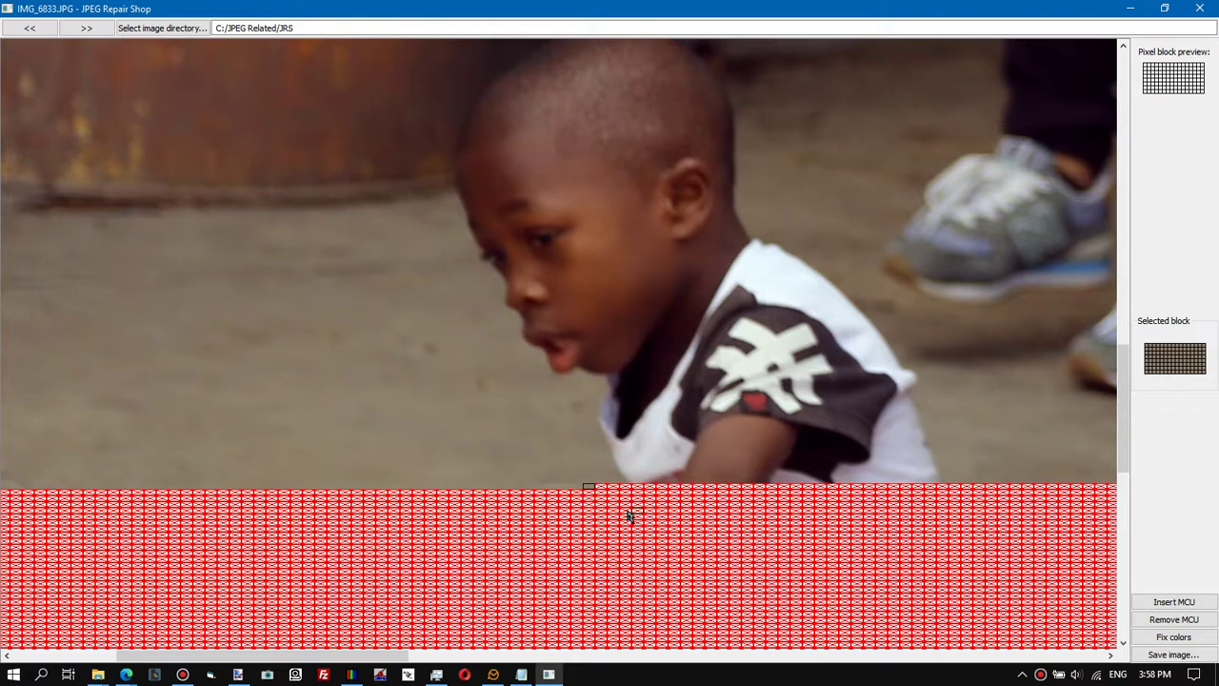
pyautogui.click(601, 489)
pyautogui.click(1178, 620)
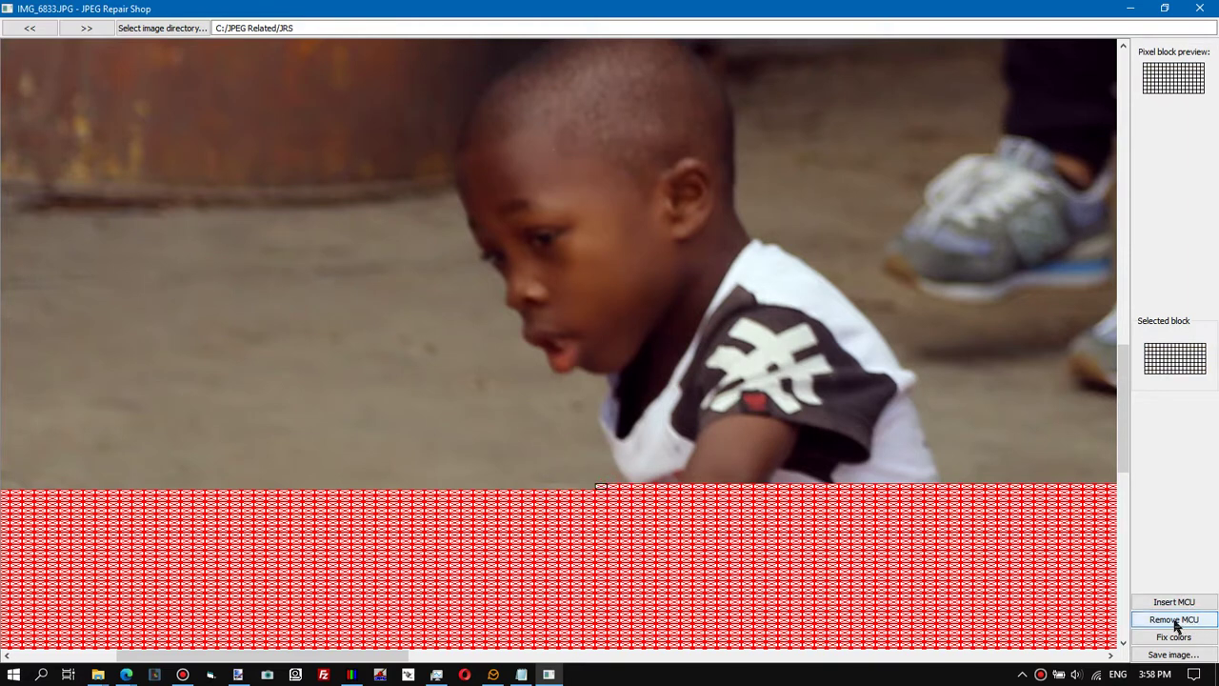
pyautogui.click(1178, 621)
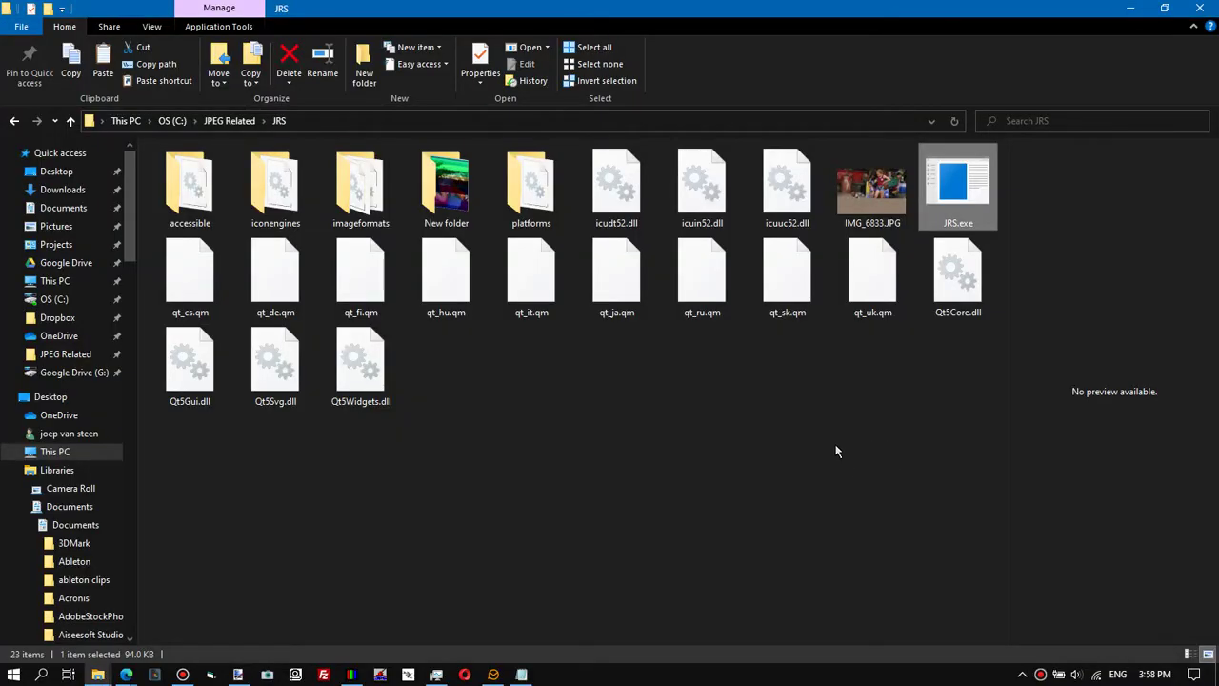
# - Relaunch JPEG Repair Shop with IMG_6833.JPG and bring up the edge of the corrupted area near the seated boy
pyautogui.press('Return')
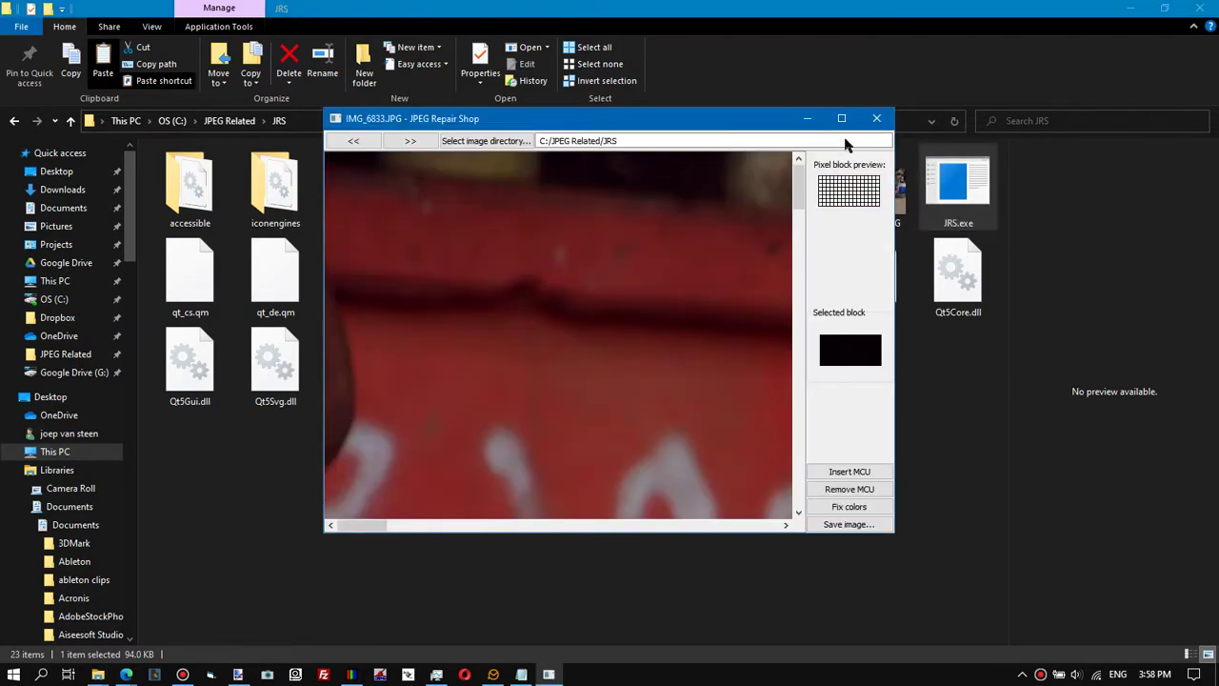
pyautogui.click(846, 115)
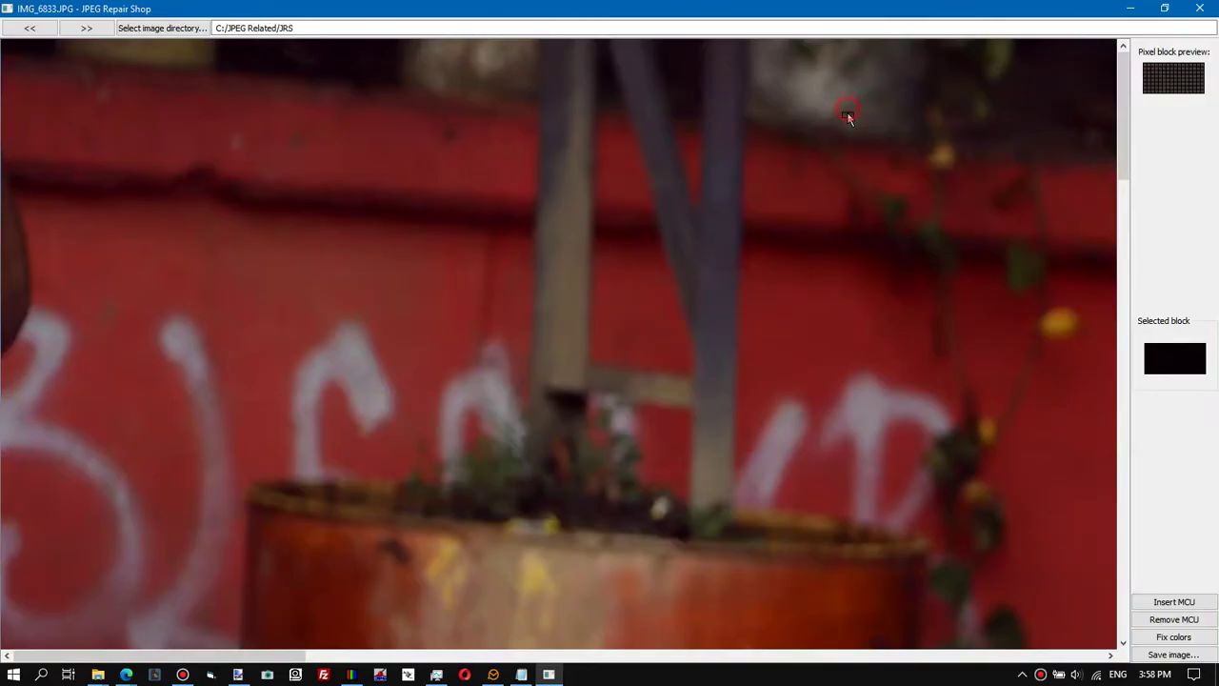
pyautogui.scroll(-10, 811, 438)
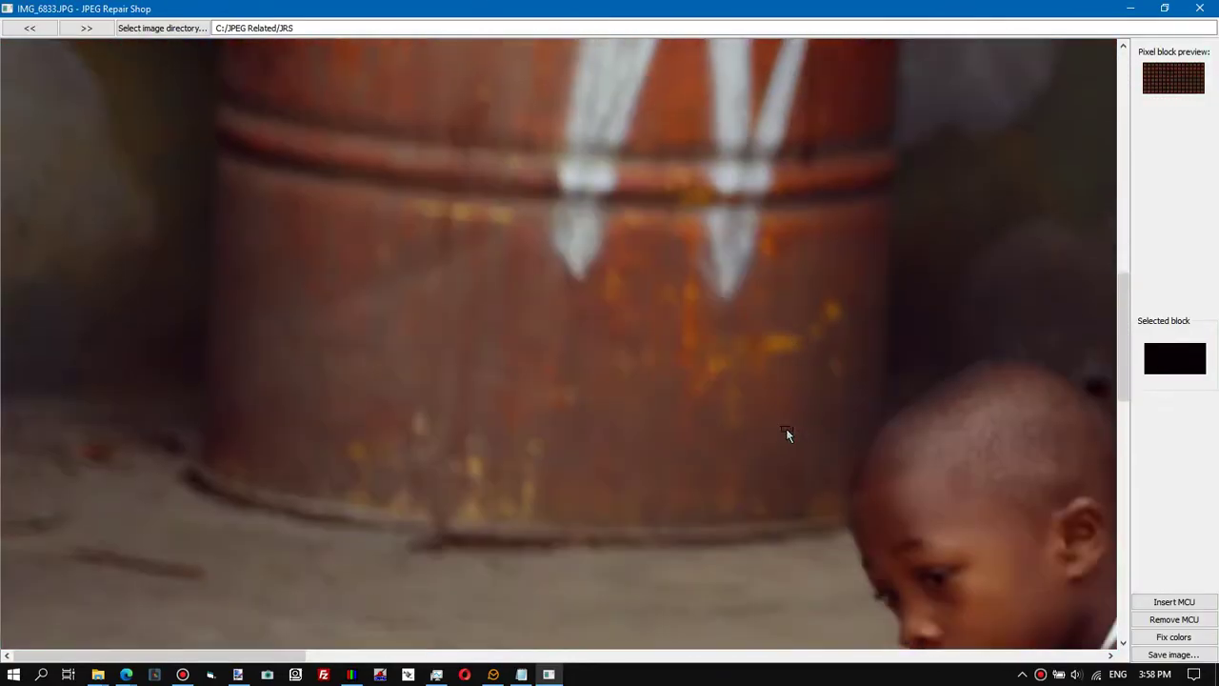
pyautogui.scroll(-5, 777, 436)
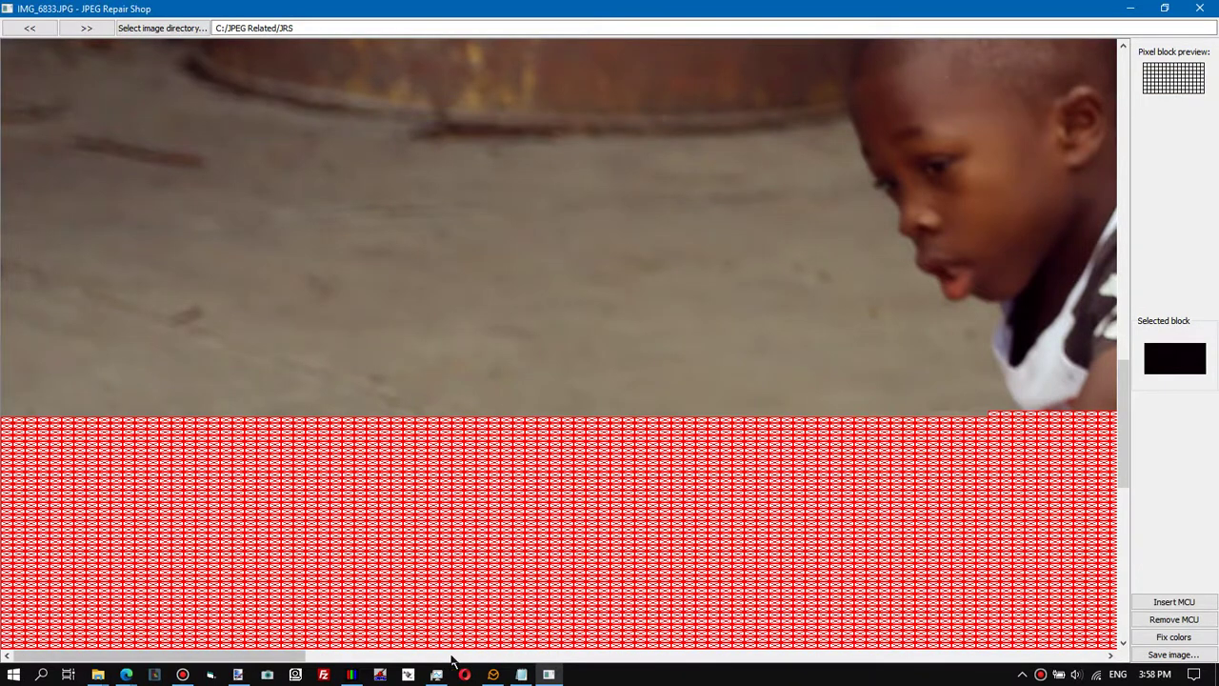
pyautogui.moveTo(292, 656); pyautogui.dragTo(469, 656)
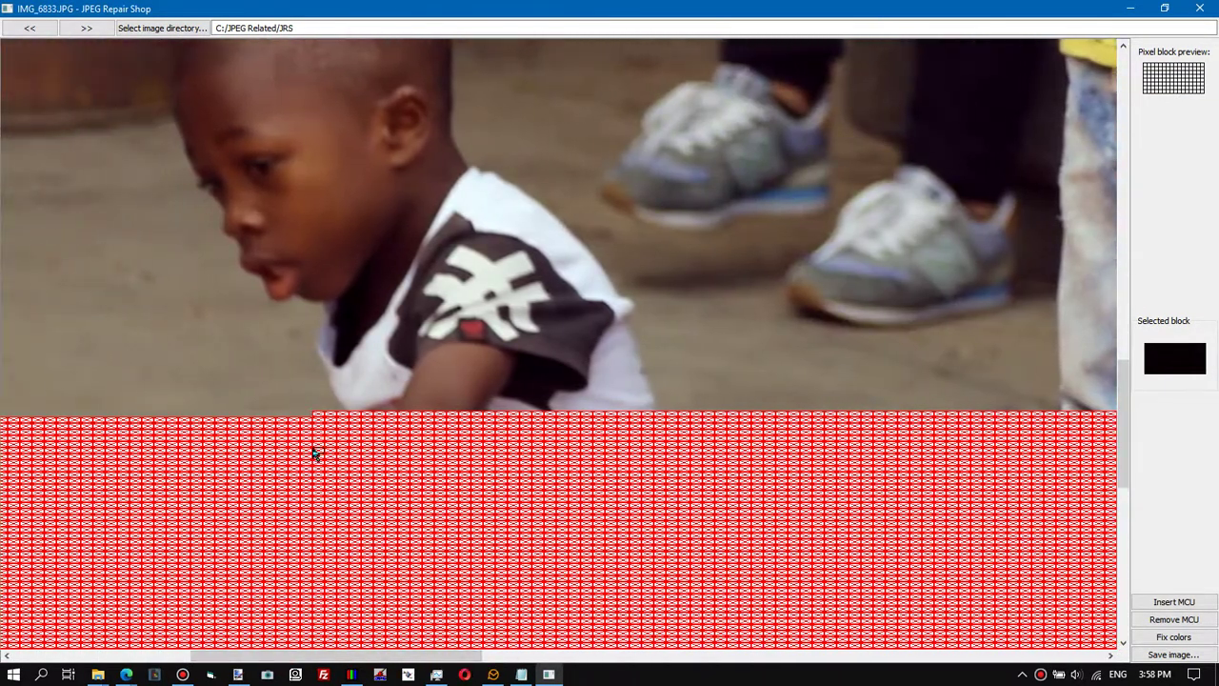
# - Select an intact block shortly before the corrupted area and remove MCUs from that point
pyautogui.click(243, 419)
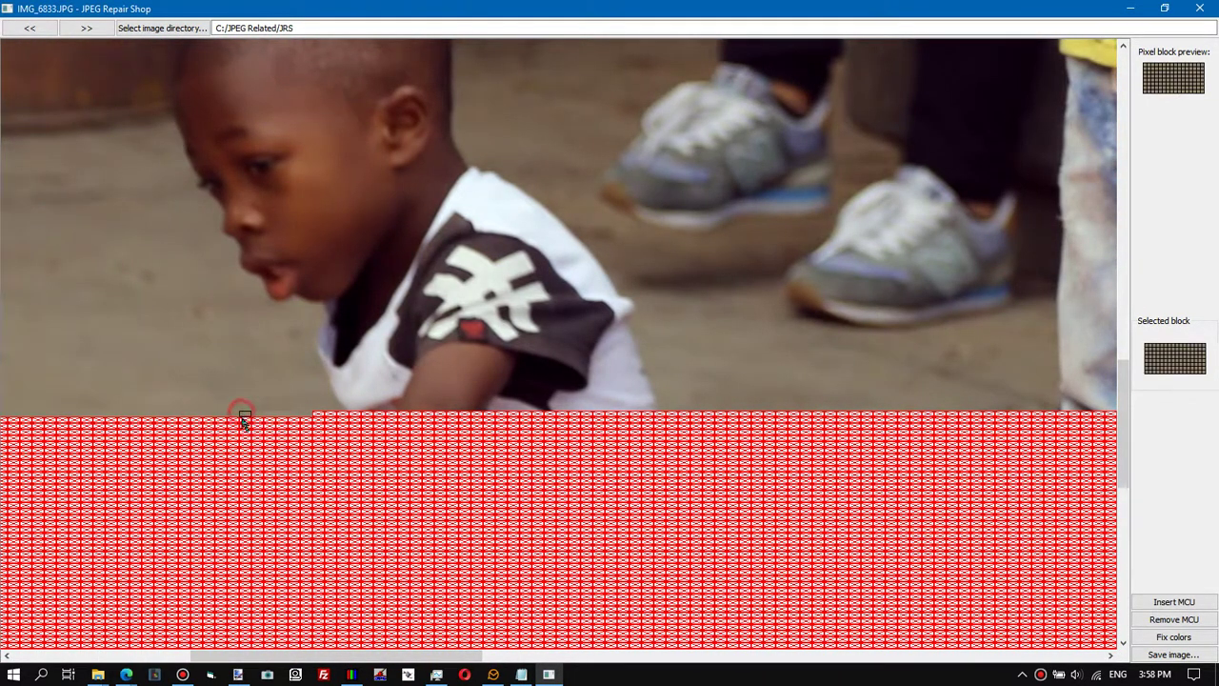
pyautogui.click(1184, 621)
pyautogui.click(1185, 621)
pyautogui.click(1185, 621)
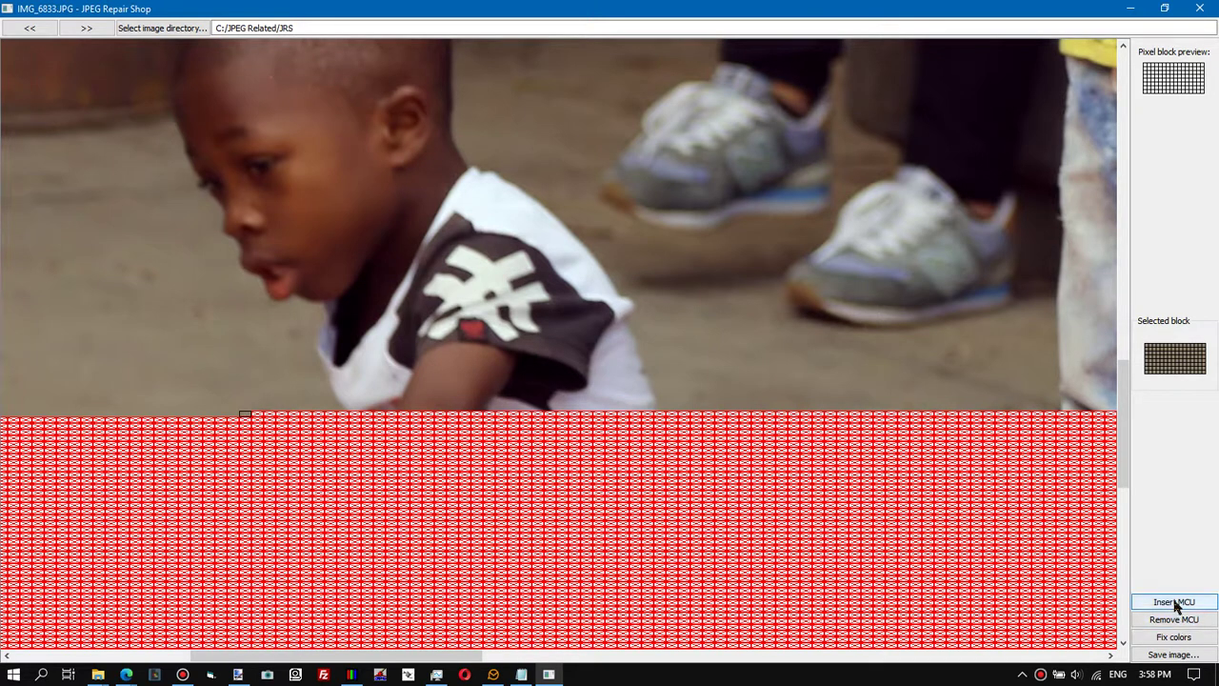
# - Insert a series of MCUs at the selected block and try the Fix colors correction
pyautogui.click(1175, 604)
pyautogui.click(1176, 604)
pyautogui.click(1175, 604)
pyautogui.click(1175, 604)
pyautogui.click(1175, 604)
pyautogui.click(1175, 603)
pyautogui.click(1167, 604)
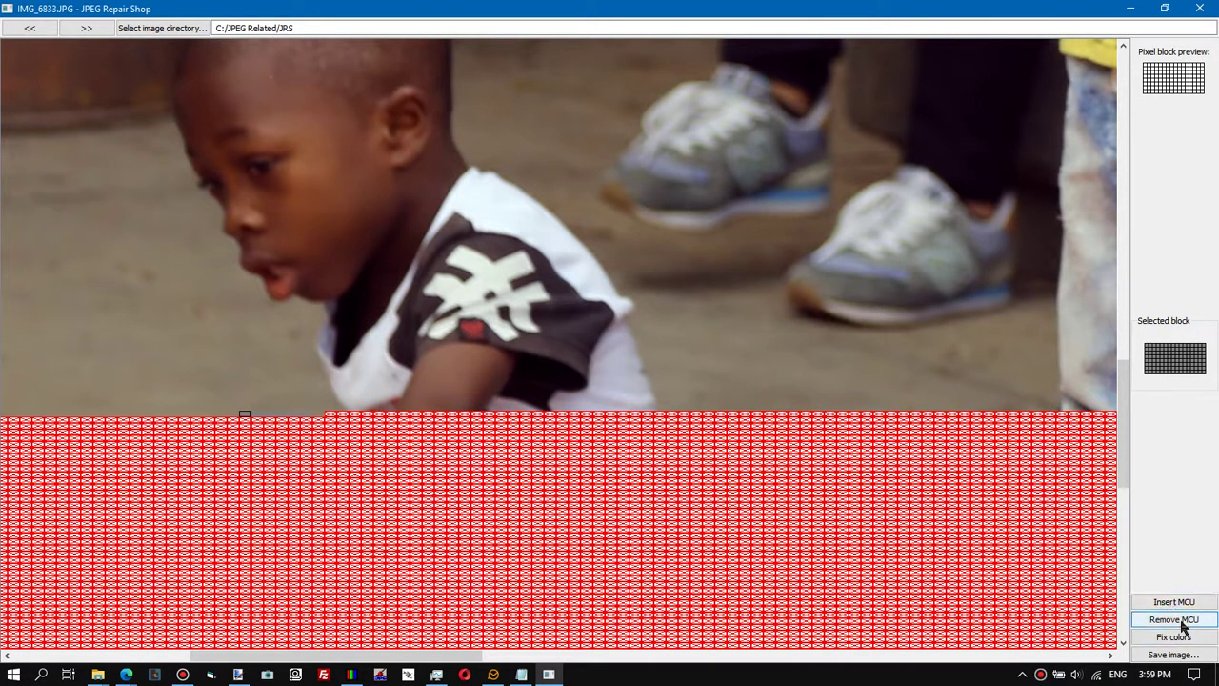
pyautogui.click(1170, 639)
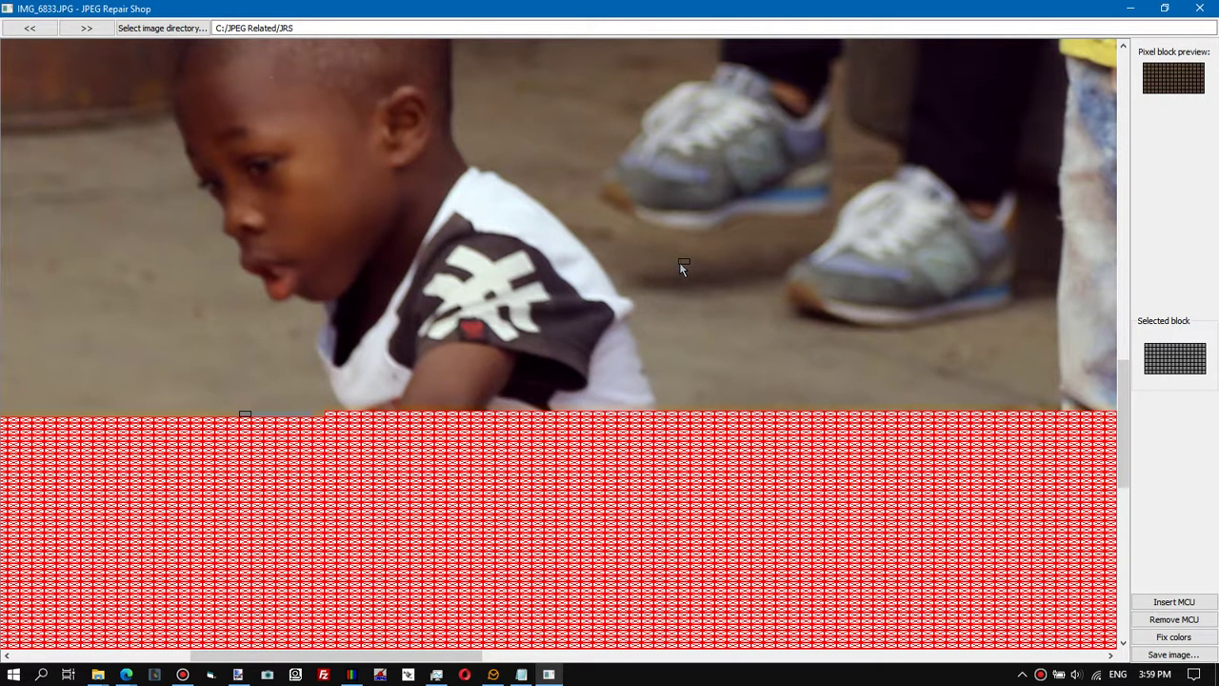
# - Close JPEG Repair Shop, switch to JPEG-Repair, and run the Patch repair on IMG_6833.JPG from New folder (4)
pyautogui.click(1200, 9)
pyautogui.hotkey('alt', 'Left')
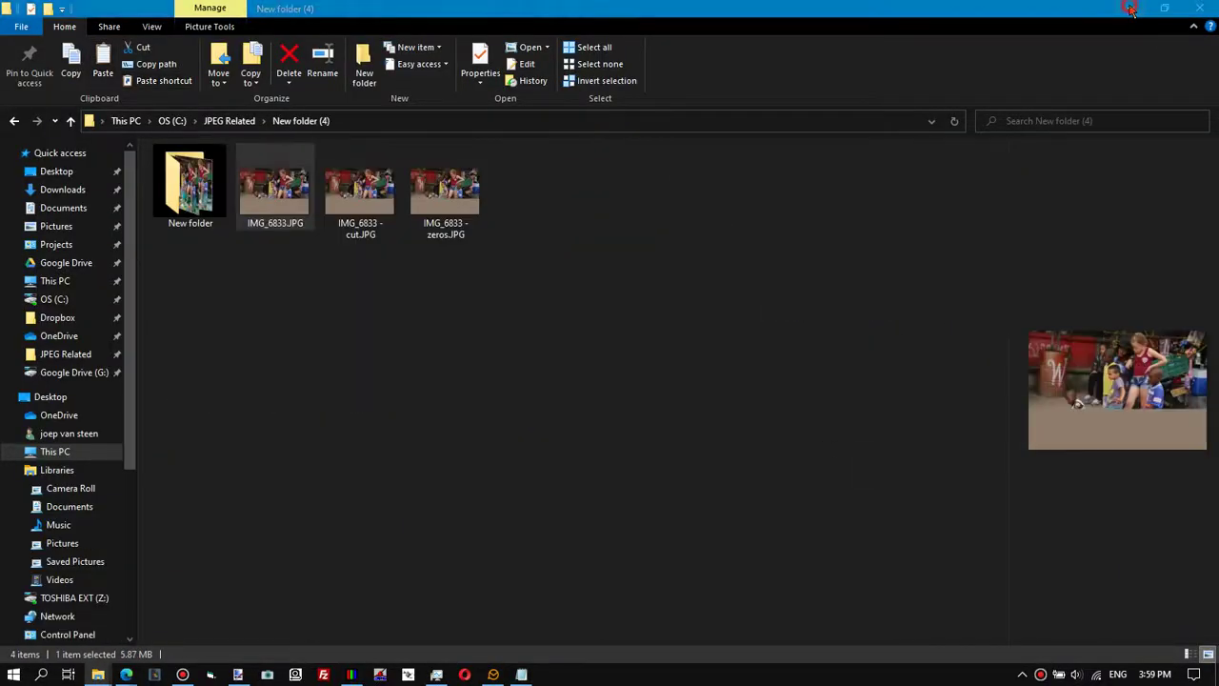
pyautogui.click(352, 674)
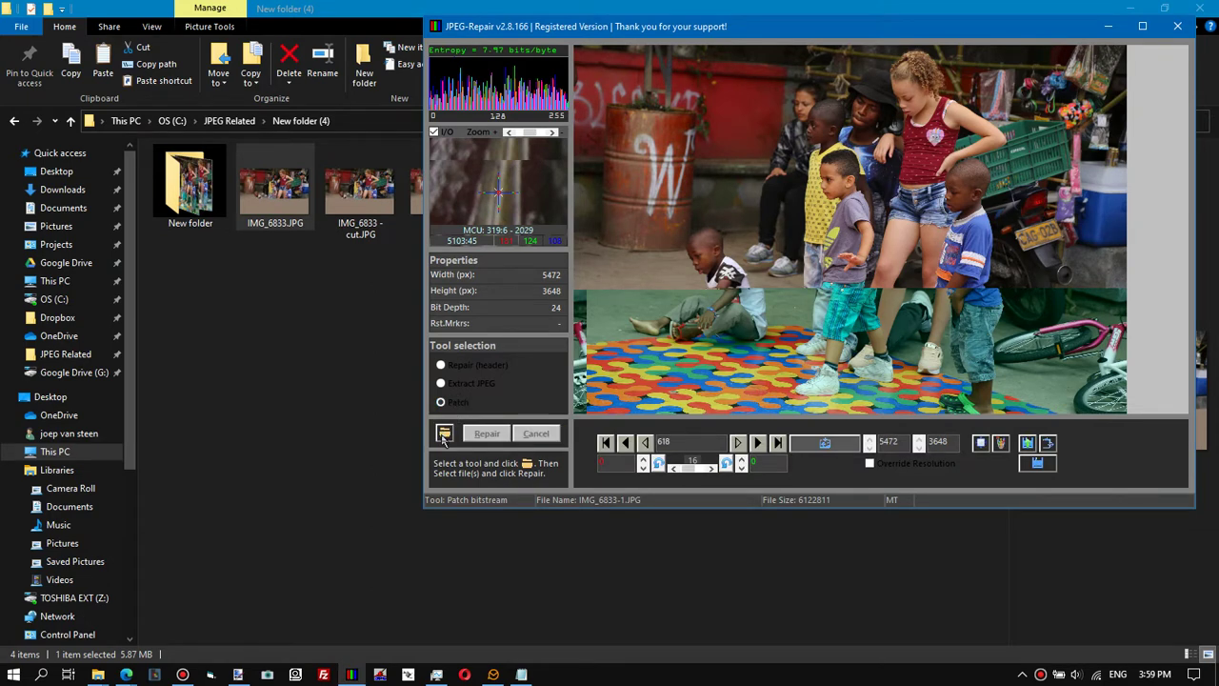
pyautogui.click(444, 433)
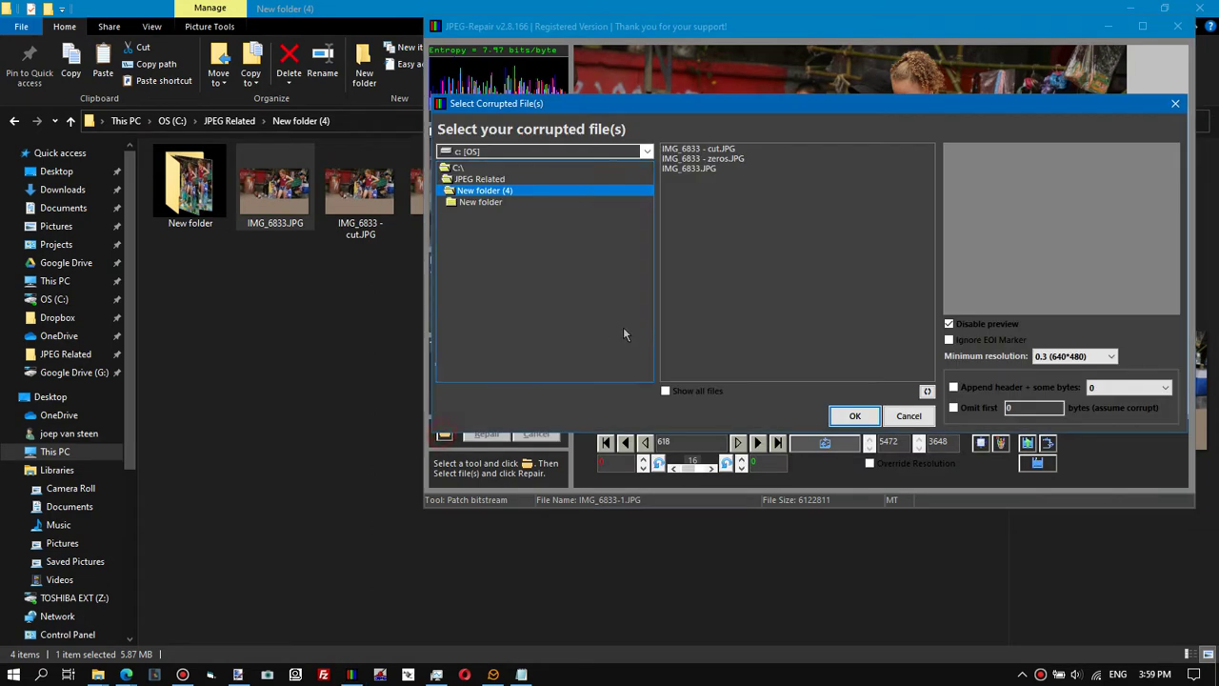
pyautogui.click(688, 168)
pyautogui.click(855, 416)
pyautogui.click(486, 434)
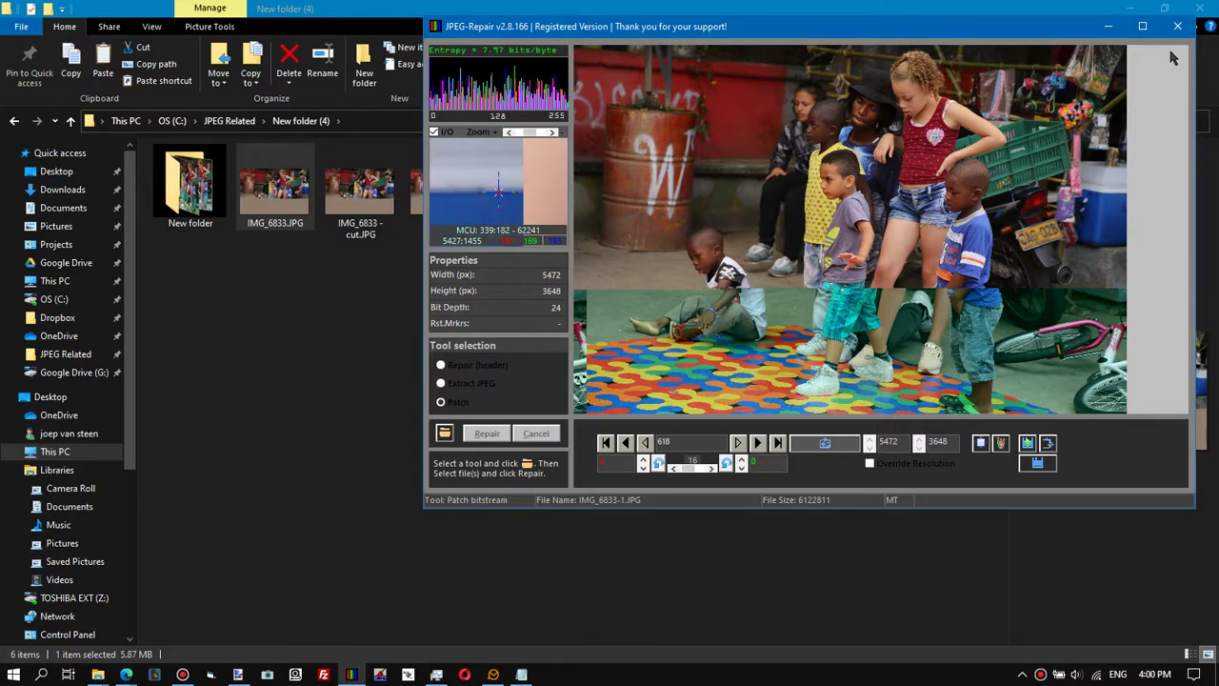
# - Maximize JPEG-Repair, set the patch offset to 3815222 at the start of the colour-shifted area, and cut bytes there
pyautogui.click(1142, 26)
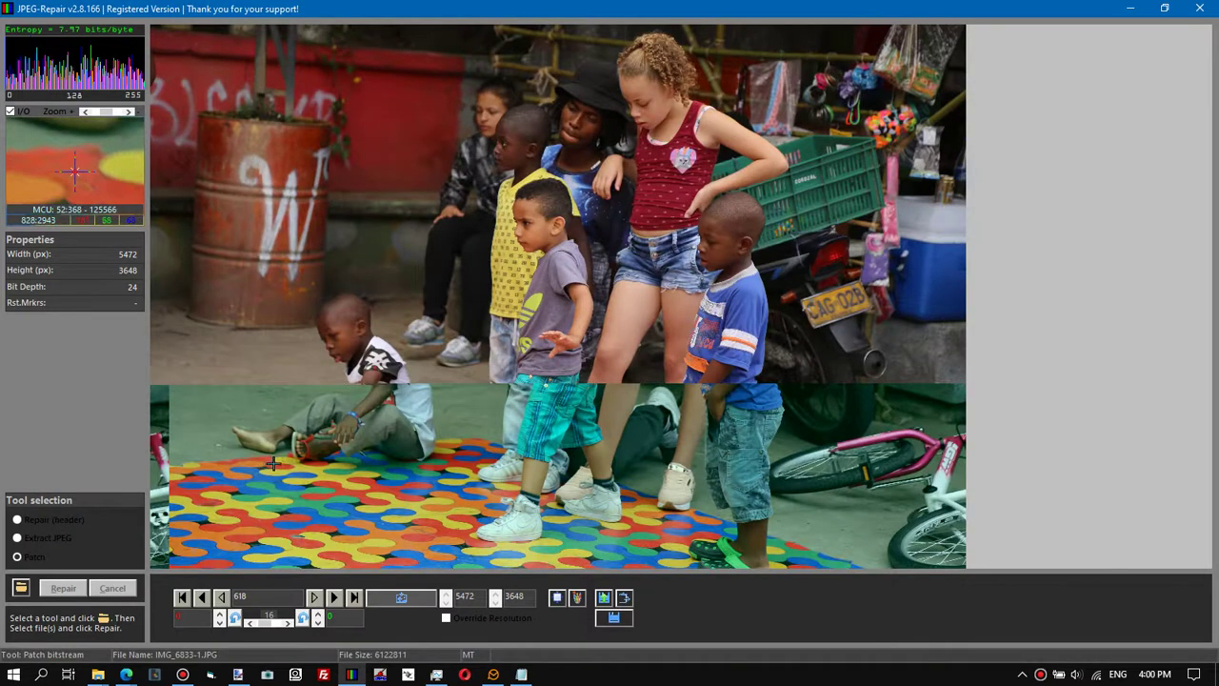
pyautogui.click(84, 113)
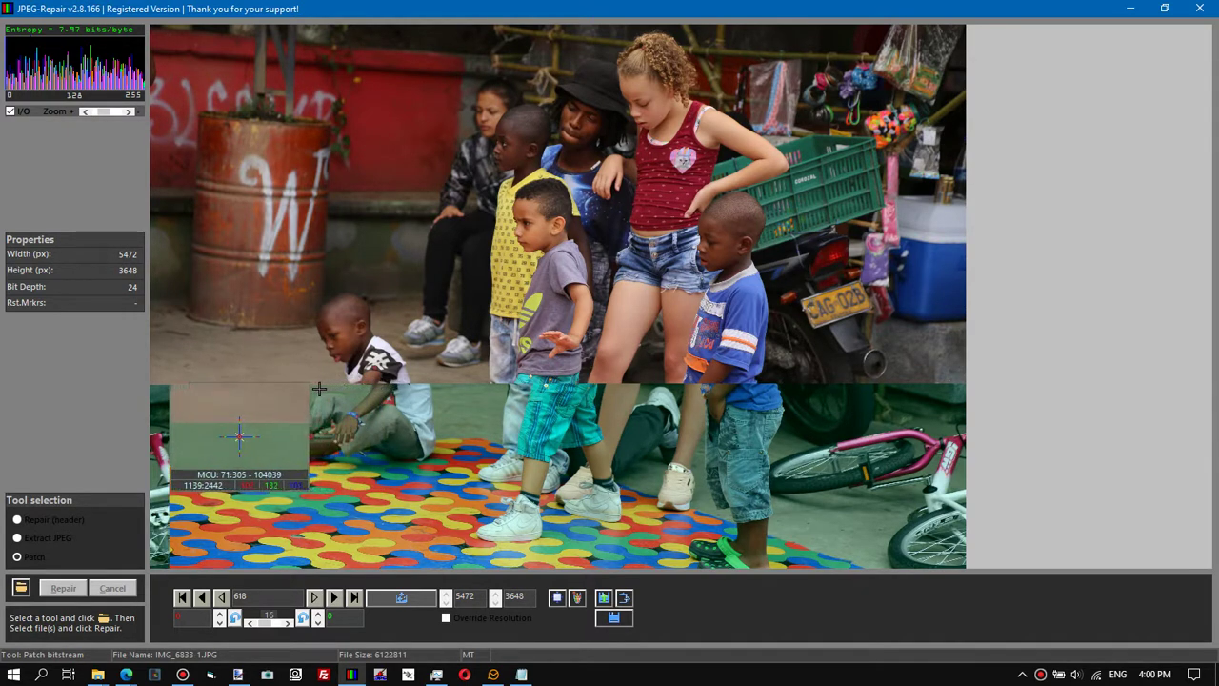
pyautogui.click(315, 383)
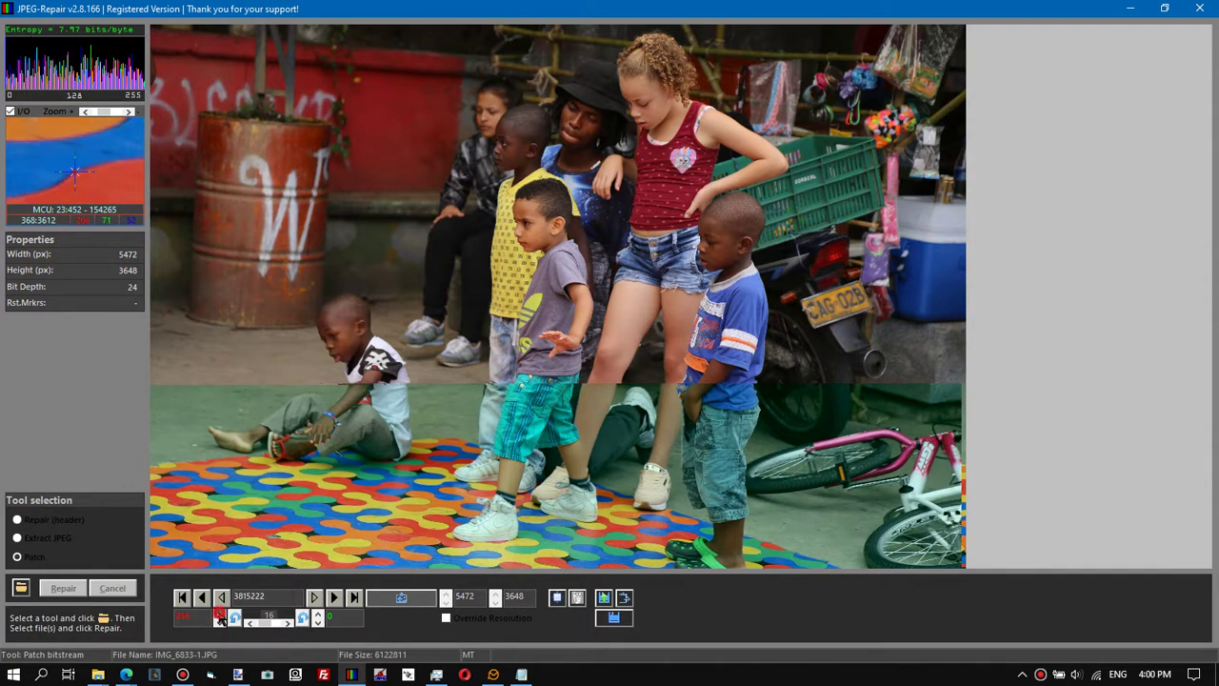
pyautogui.click(393, 600)
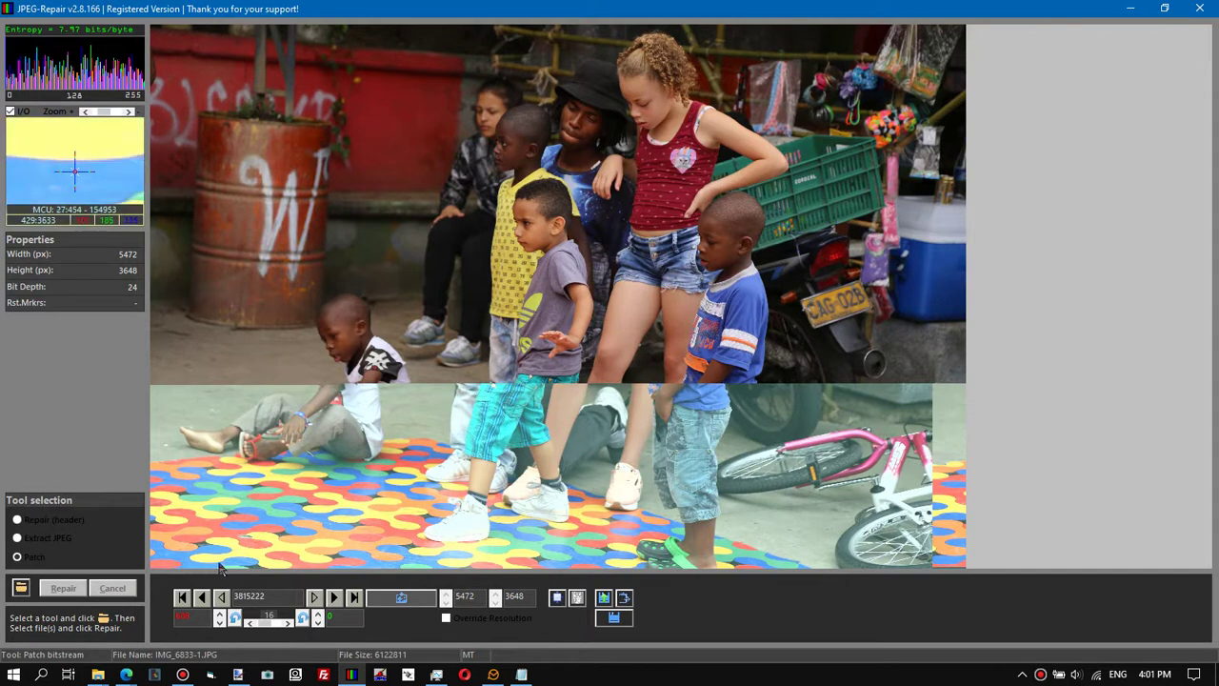
# - Inspect the boundary by the seated boy and move the patch offset back to 3815110
pyautogui.rightClick(308, 383)
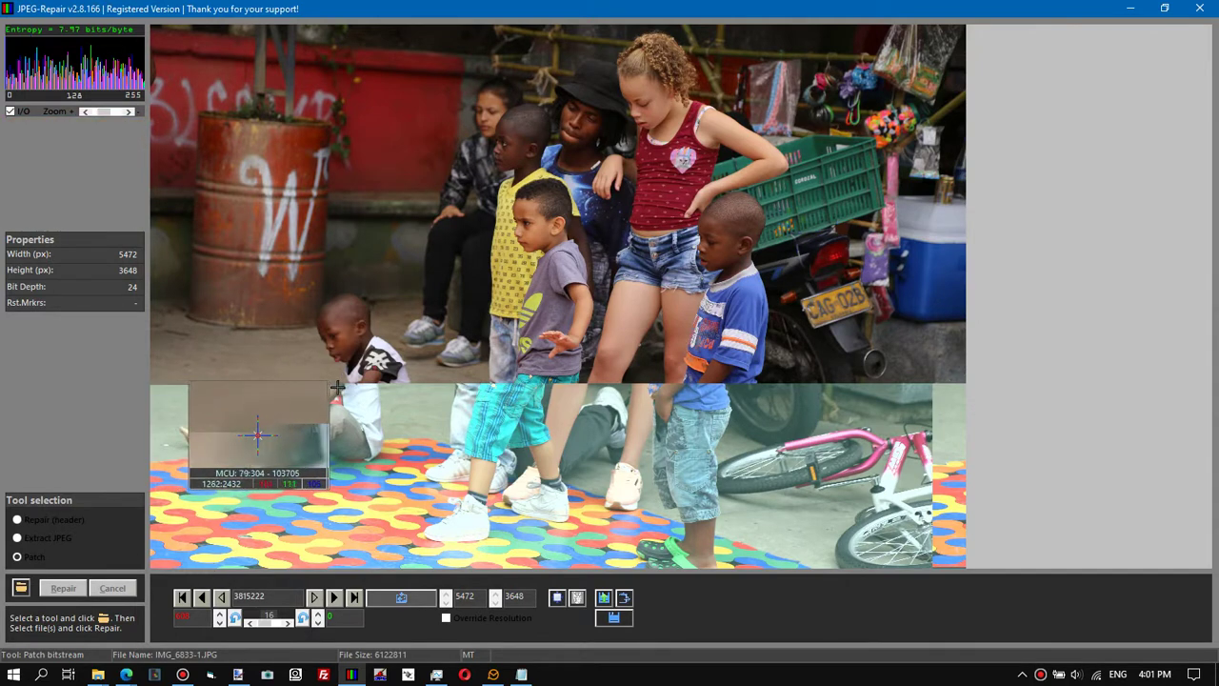
pyautogui.rightClick(310, 383)
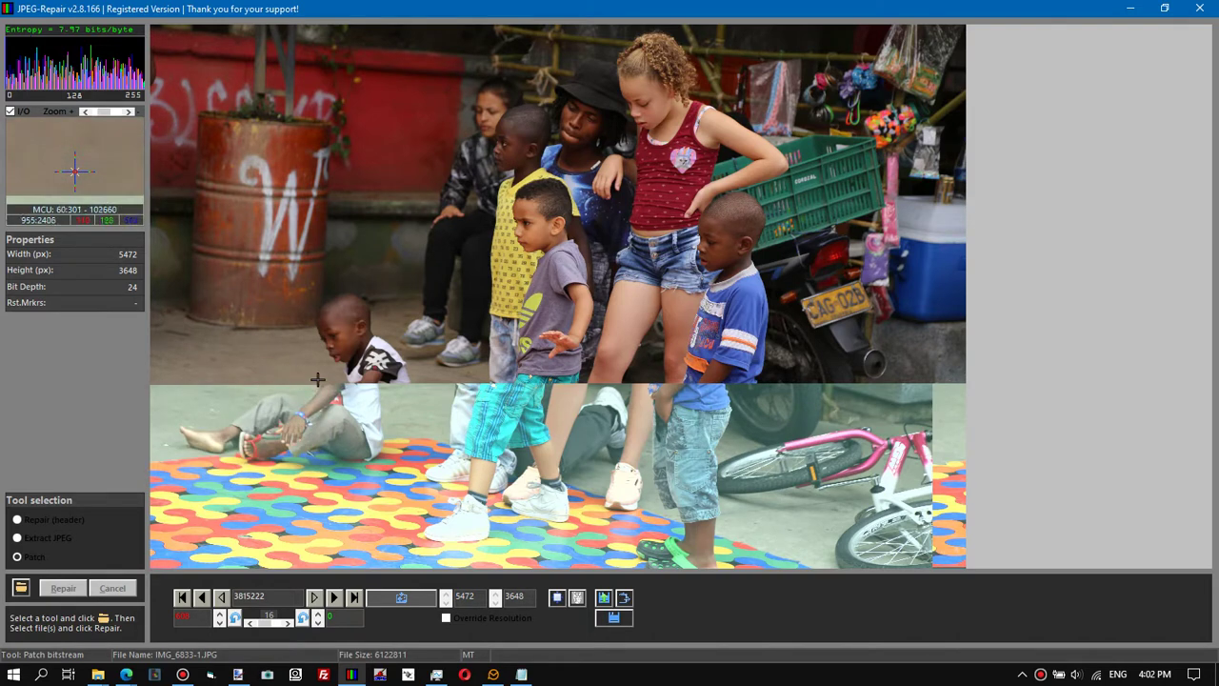
pyautogui.click(202, 597)
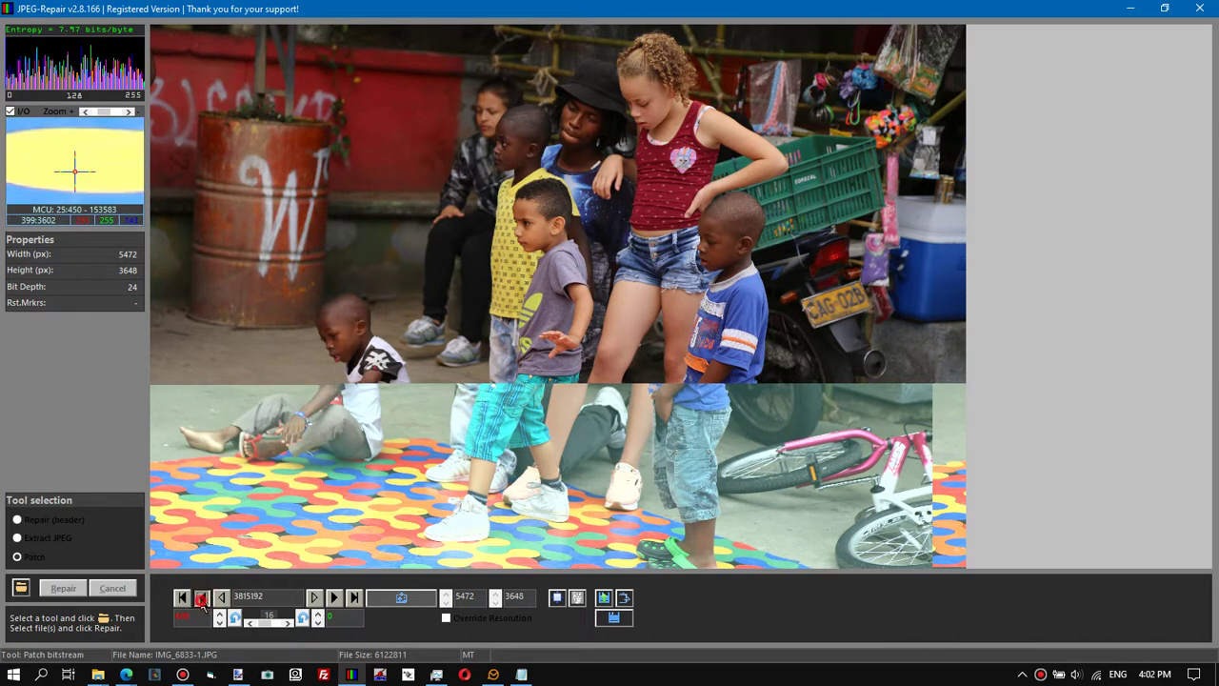
pyautogui.click(201, 597)
pyautogui.click(202, 597)
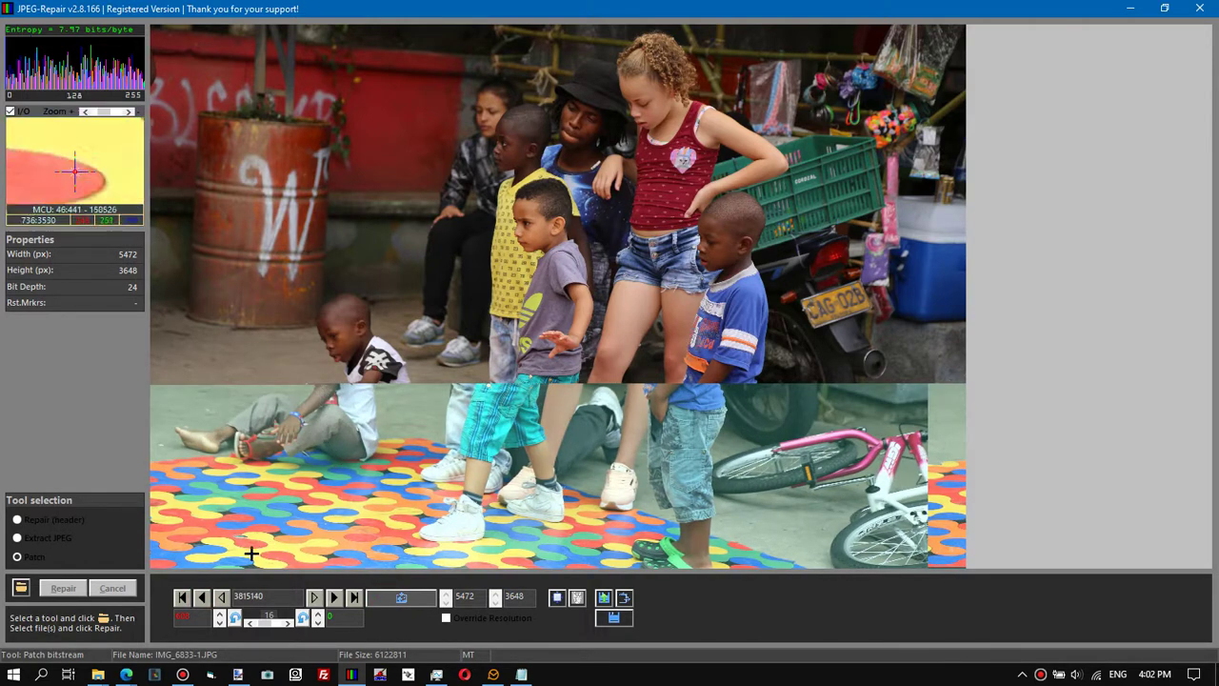
pyautogui.click(202, 600)
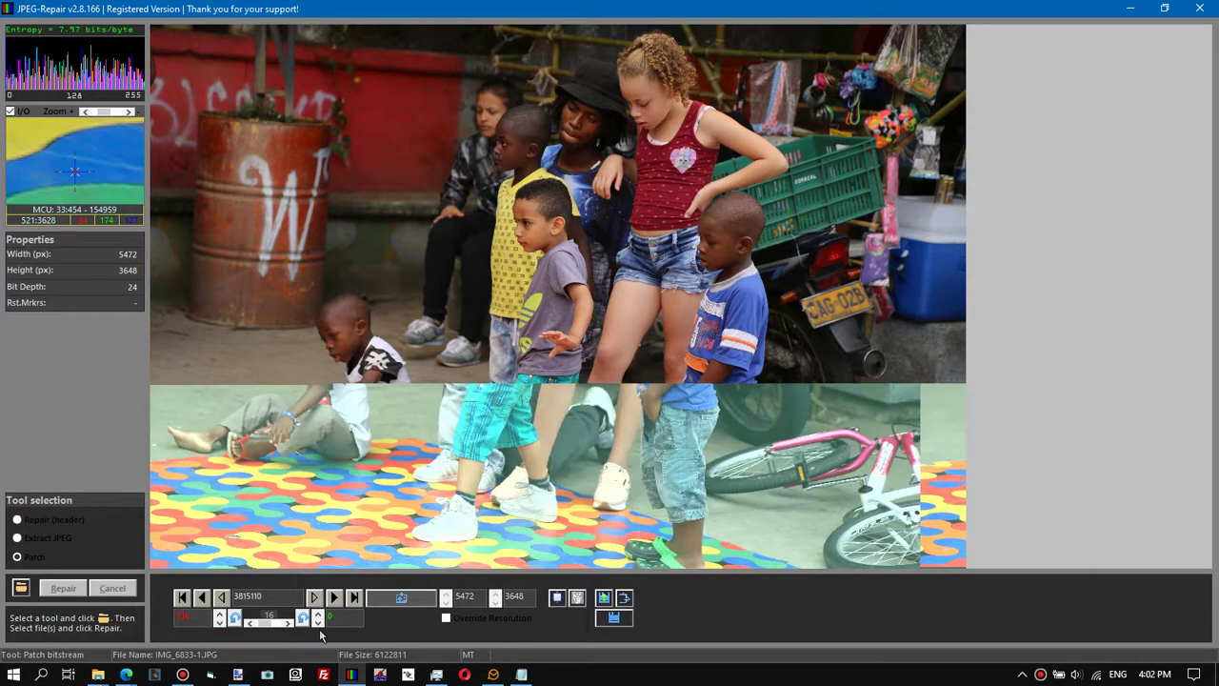
# - Increase the number of bytes cut at offset 3815110 to correct the lower half's colours, and save the patched image
pyautogui.click(219, 617)
pyautogui.click(219, 617)
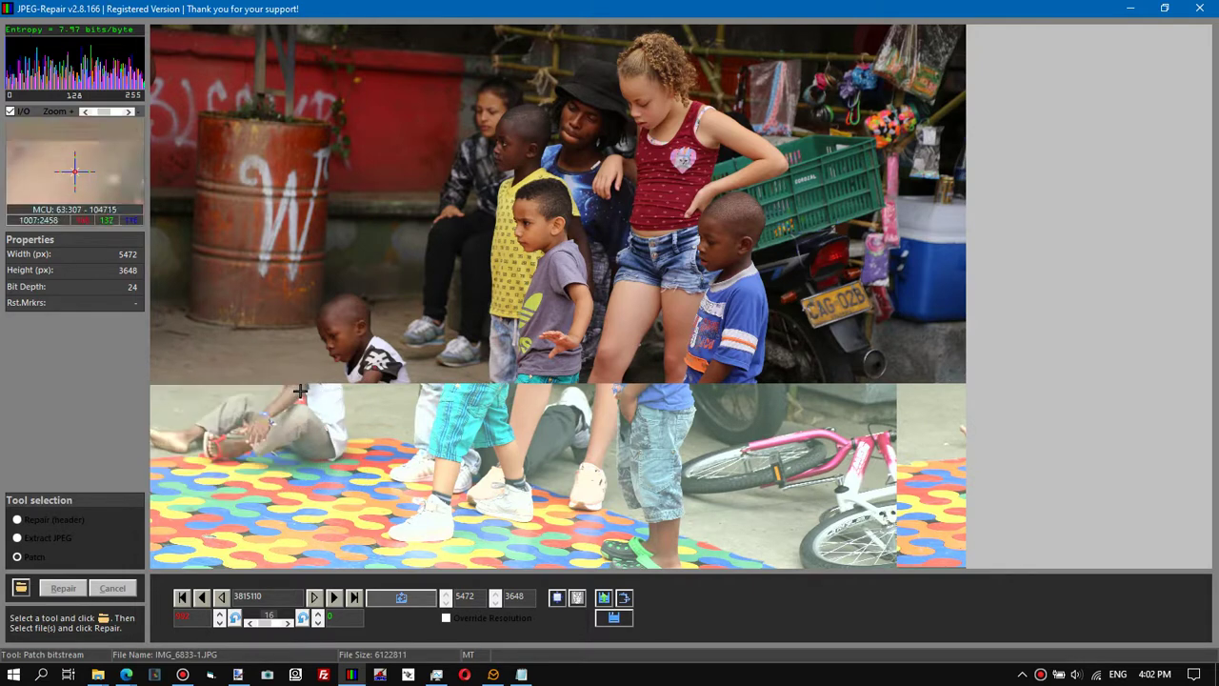
pyautogui.click(604, 598)
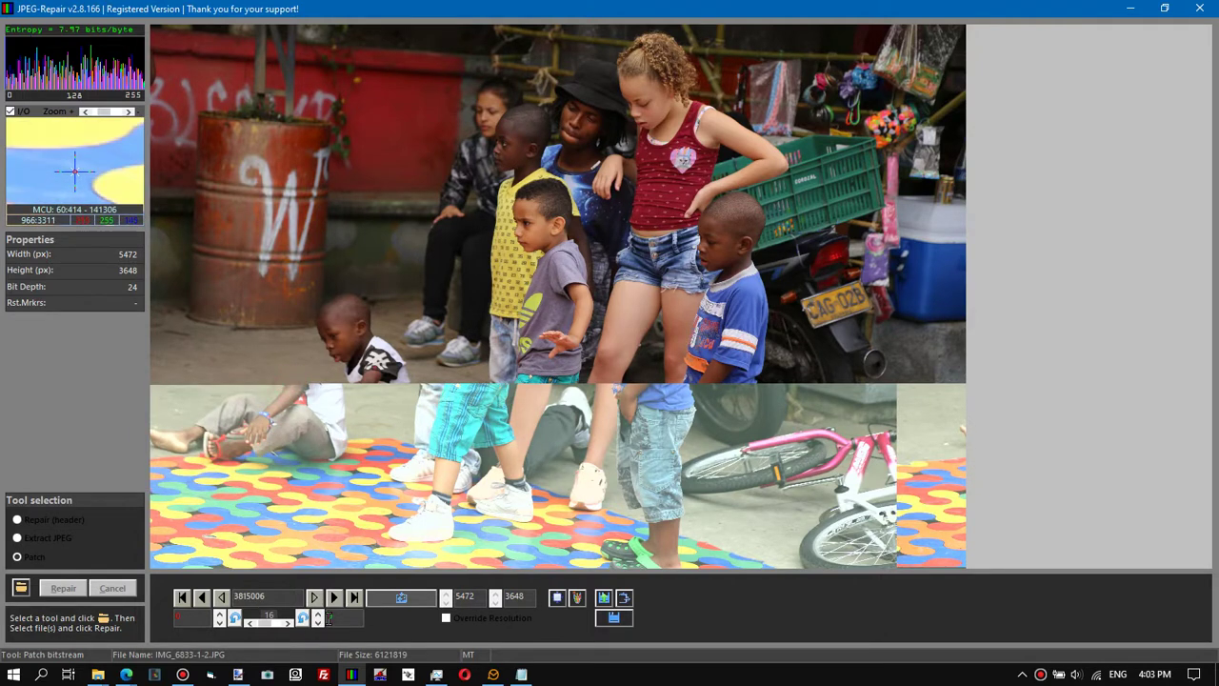
# - Increase the bytes inserted at offset 3815006 until the lower half lines up with the upper half, and save the patched image
pyautogui.click(319, 618)
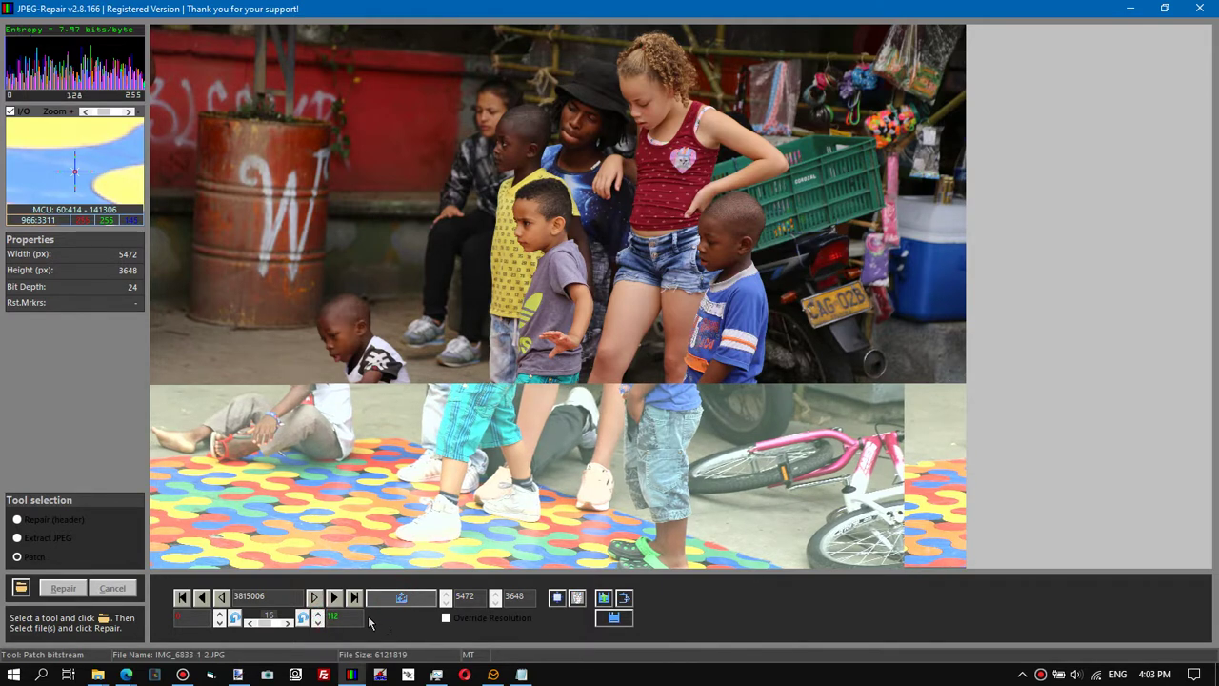
pyautogui.doubleClick(319, 614)
pyautogui.click(319, 613)
pyautogui.click(319, 614)
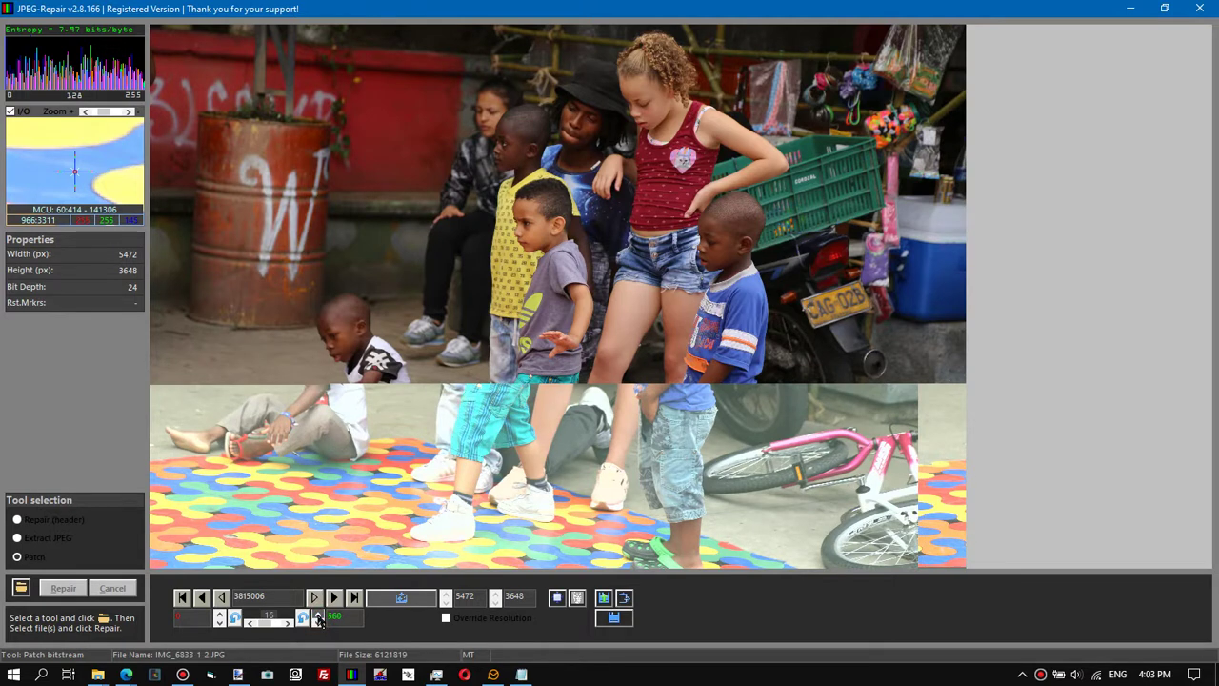
pyautogui.click(319, 614)
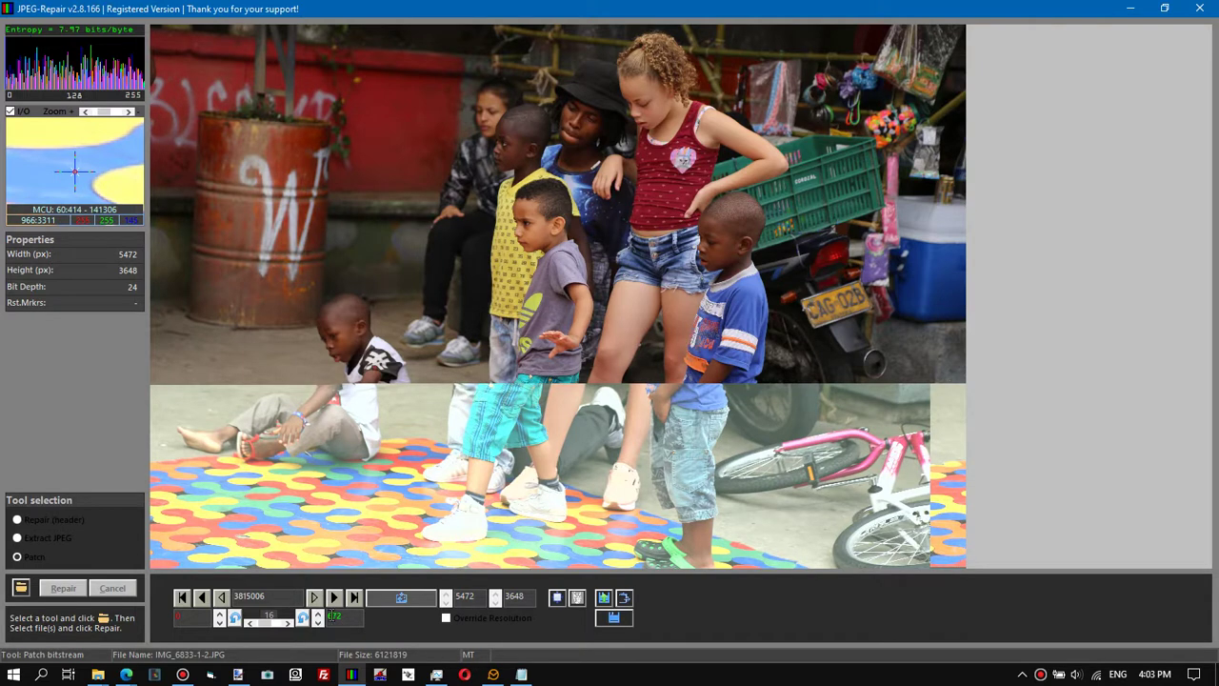
pyautogui.click(319, 614)
pyautogui.click(319, 614)
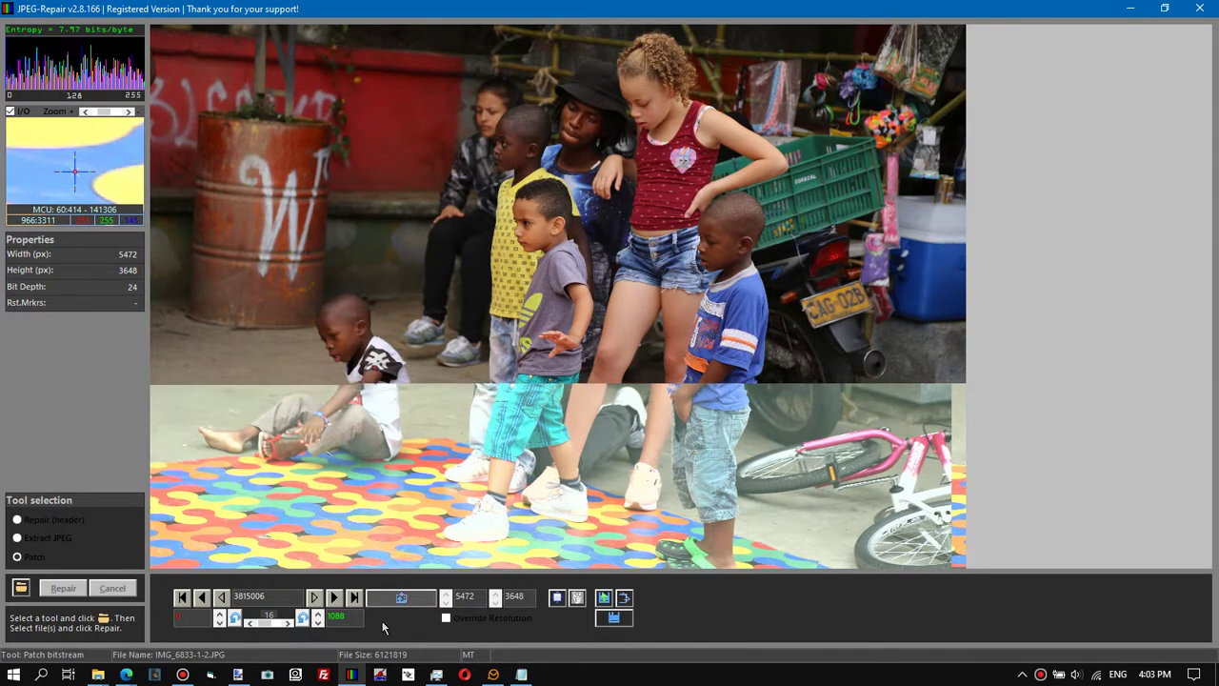
pyautogui.click(319, 614)
pyautogui.click(319, 614)
pyautogui.click(319, 614)
pyautogui.click(319, 614)
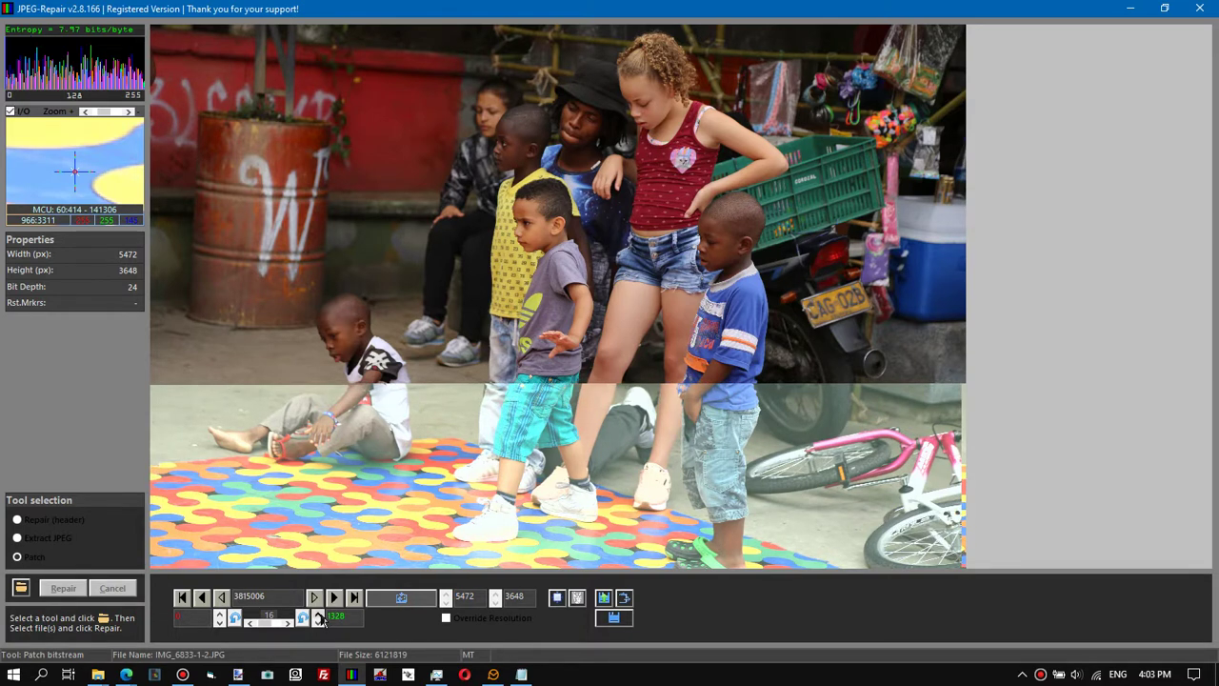
pyautogui.click(320, 617)
pyautogui.click(318, 621)
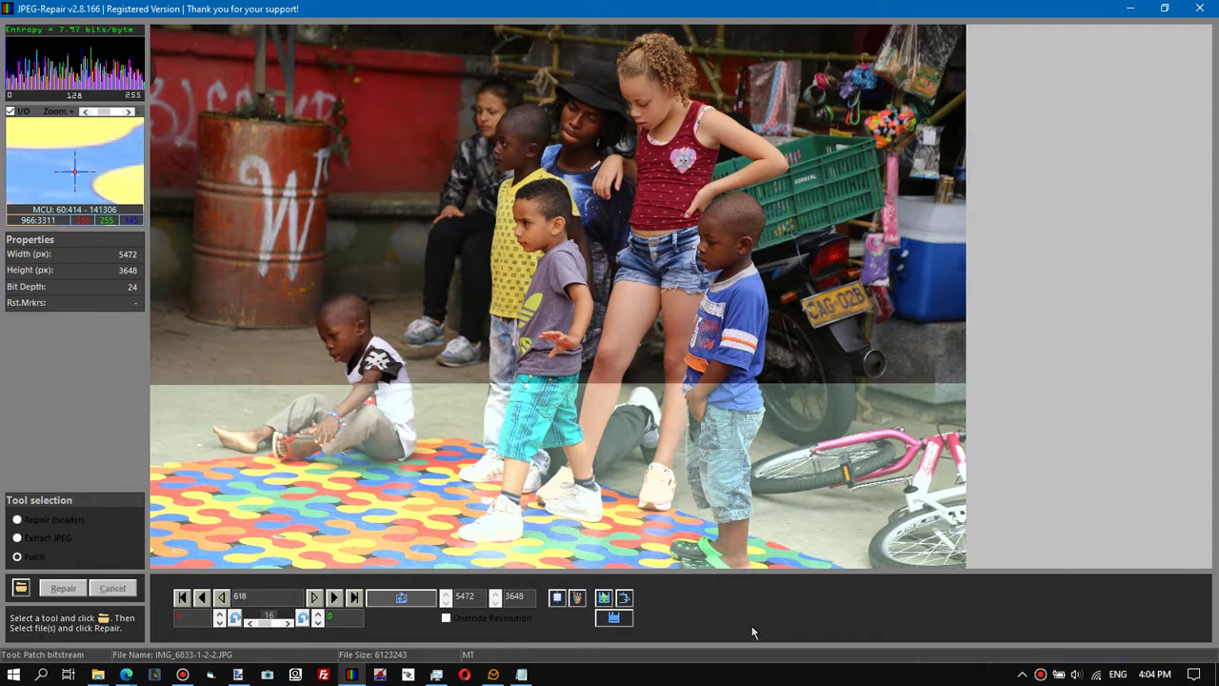
# - Open the MCU Editor at MCU 75, 302, where the over-bright lower area begins beside the seated boy
pyautogui.click(575, 598)
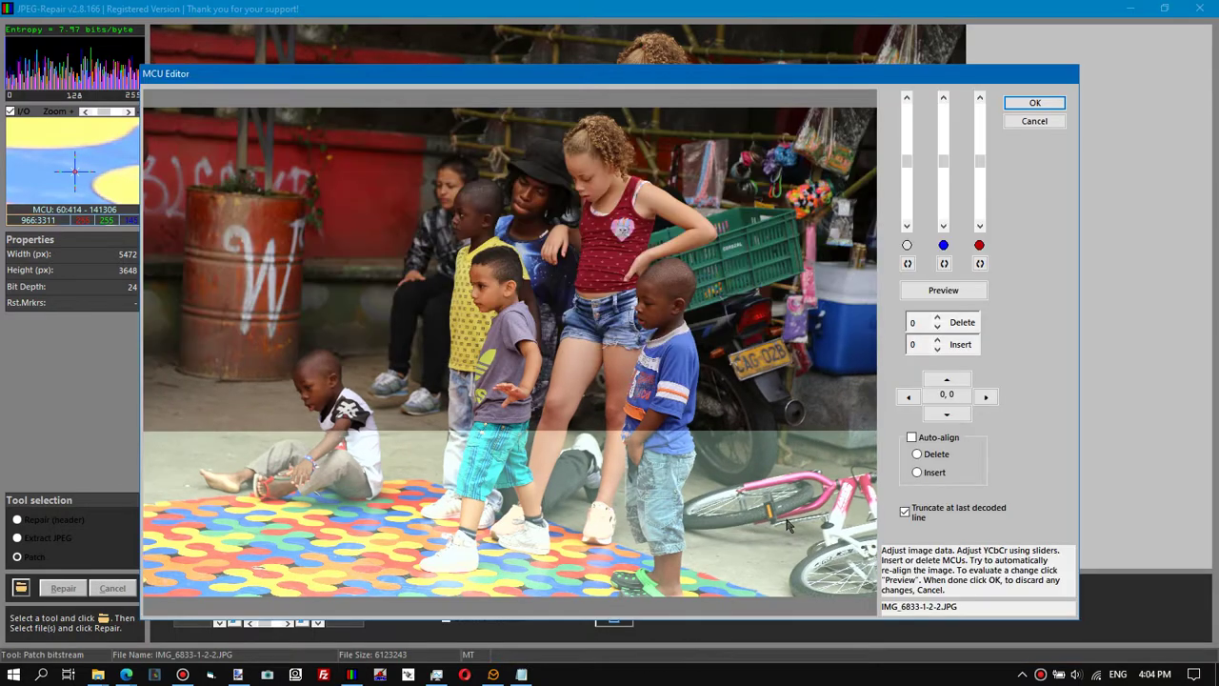
pyautogui.click(1029, 121)
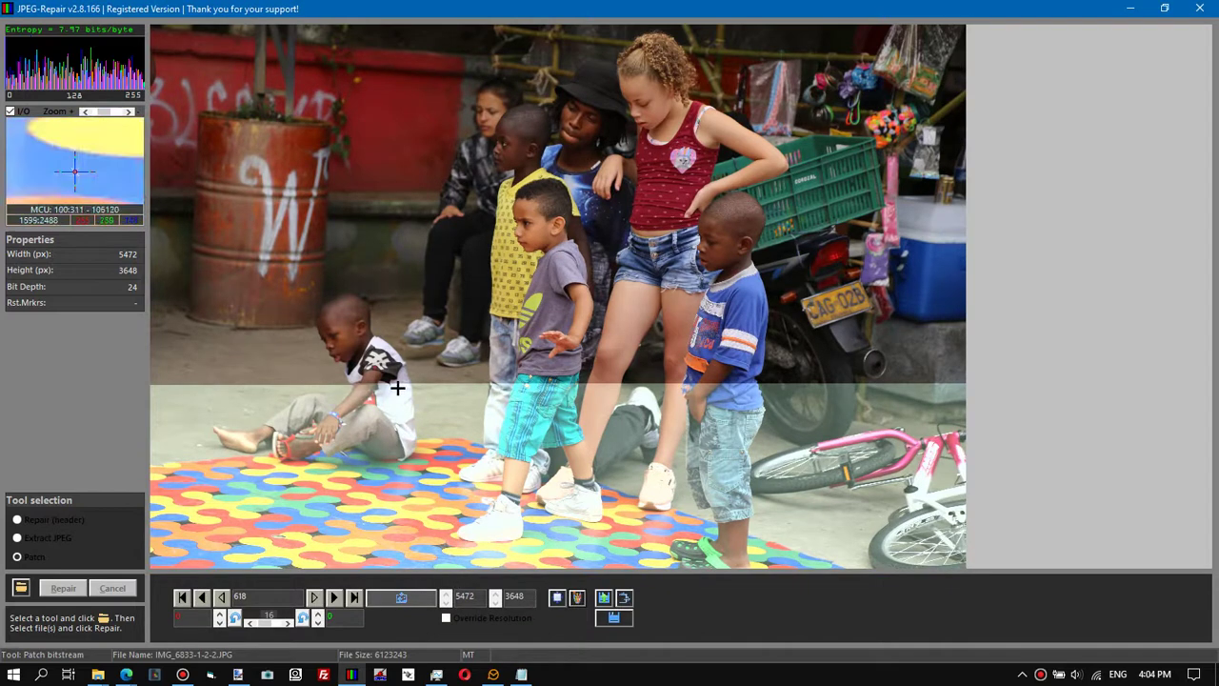
pyautogui.click(329, 381)
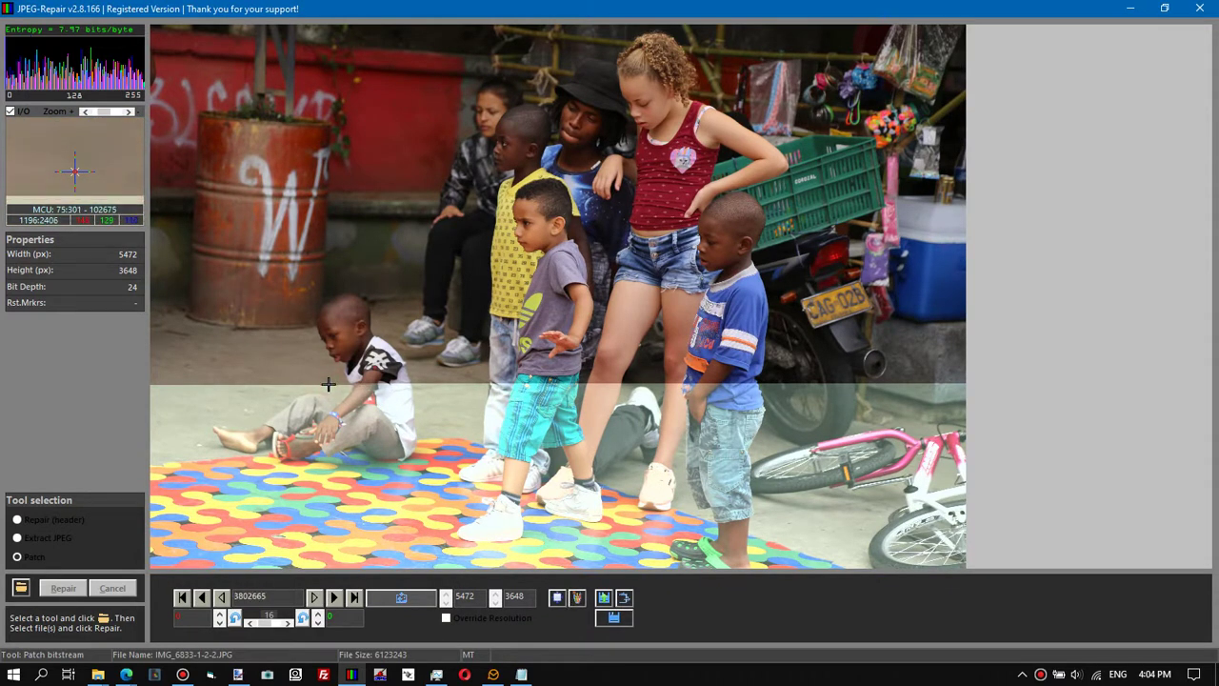
pyautogui.click(329, 383)
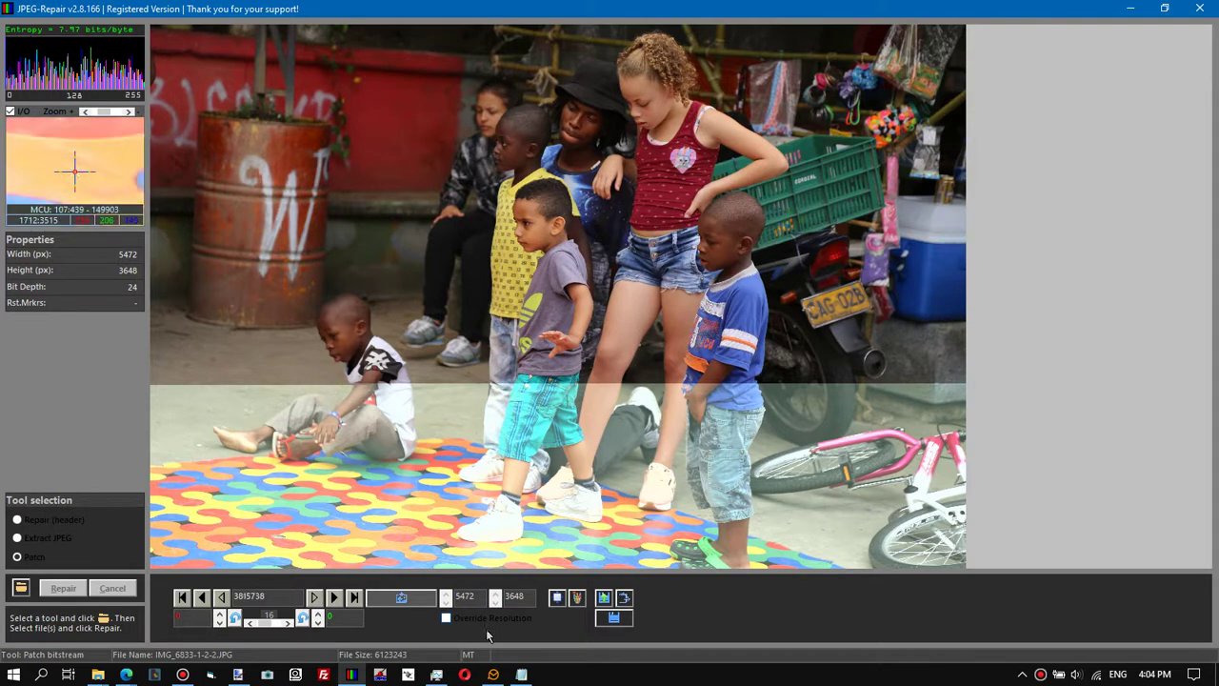
pyautogui.click(577, 601)
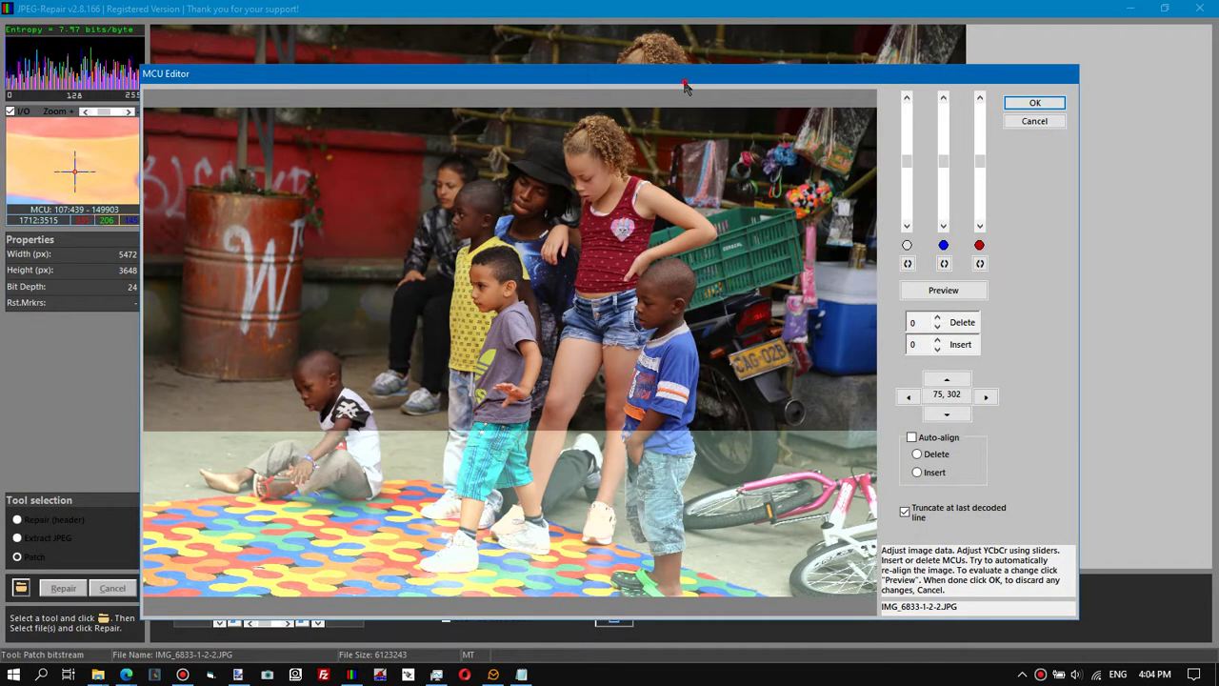
pyautogui.moveTo(686, 86); pyautogui.dragTo(673, 62)
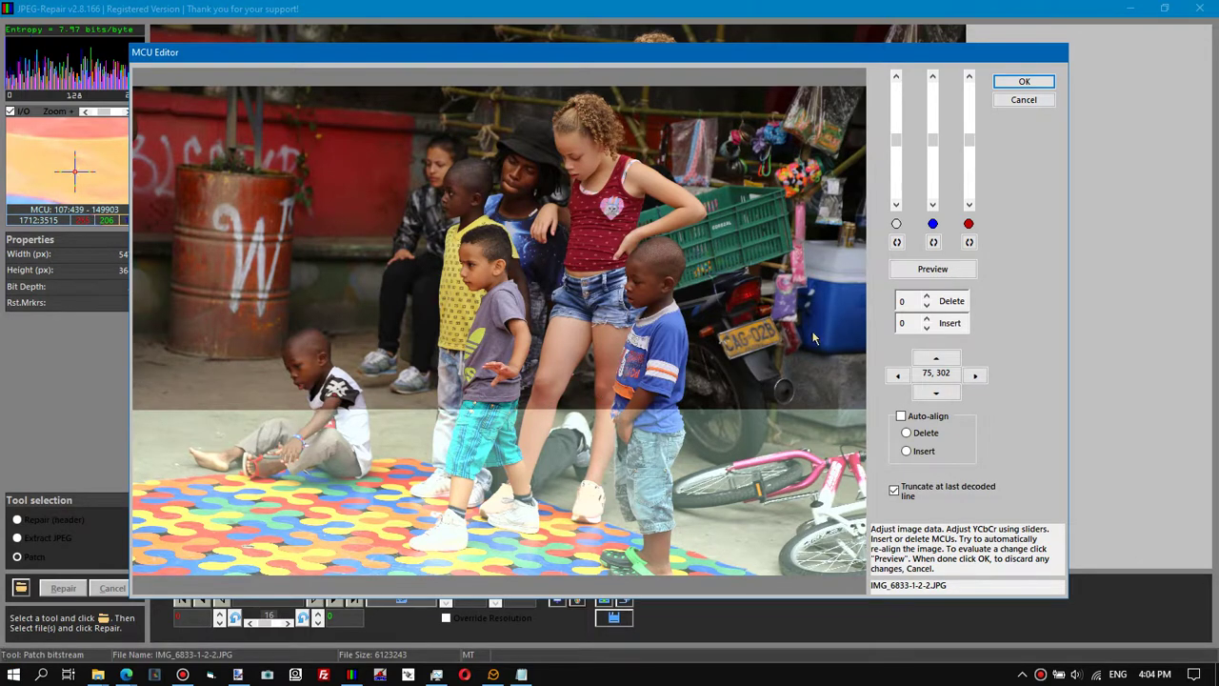
# - Lower the luminance of the lower area and move the correction's starting block to MCU 75, 301, previewing the result
pyautogui.moveTo(896, 141); pyautogui.dragTo(898, 160)
pyautogui.click(924, 270)
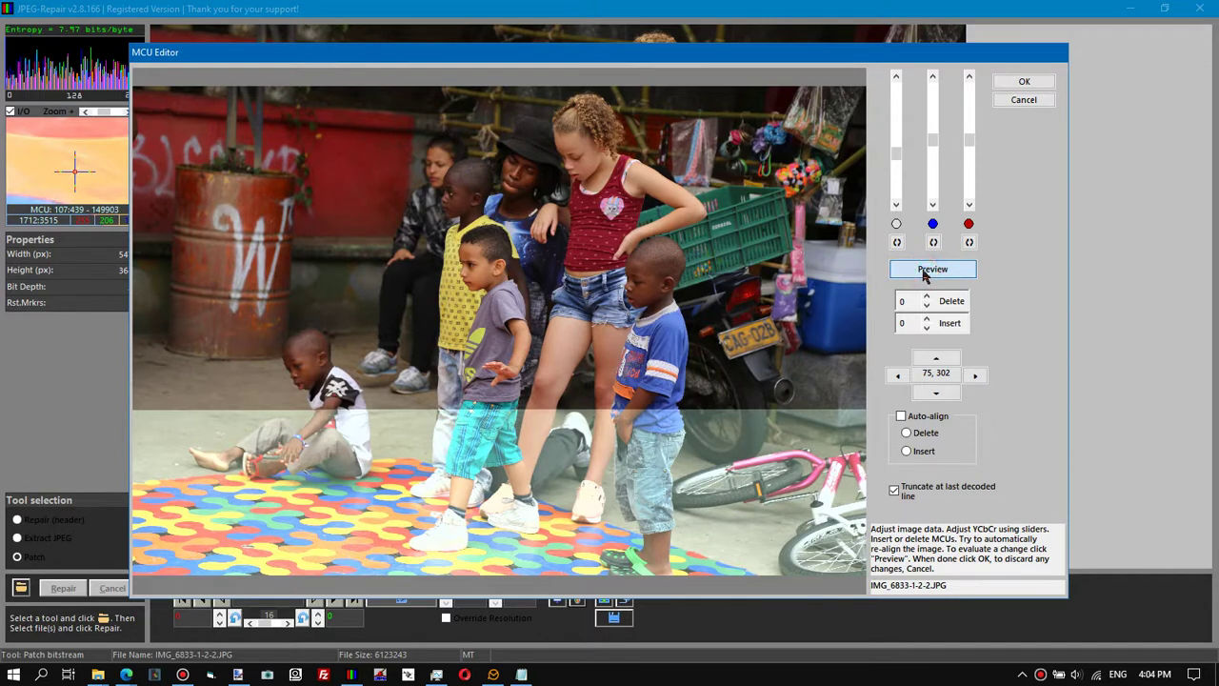
pyautogui.click(936, 393)
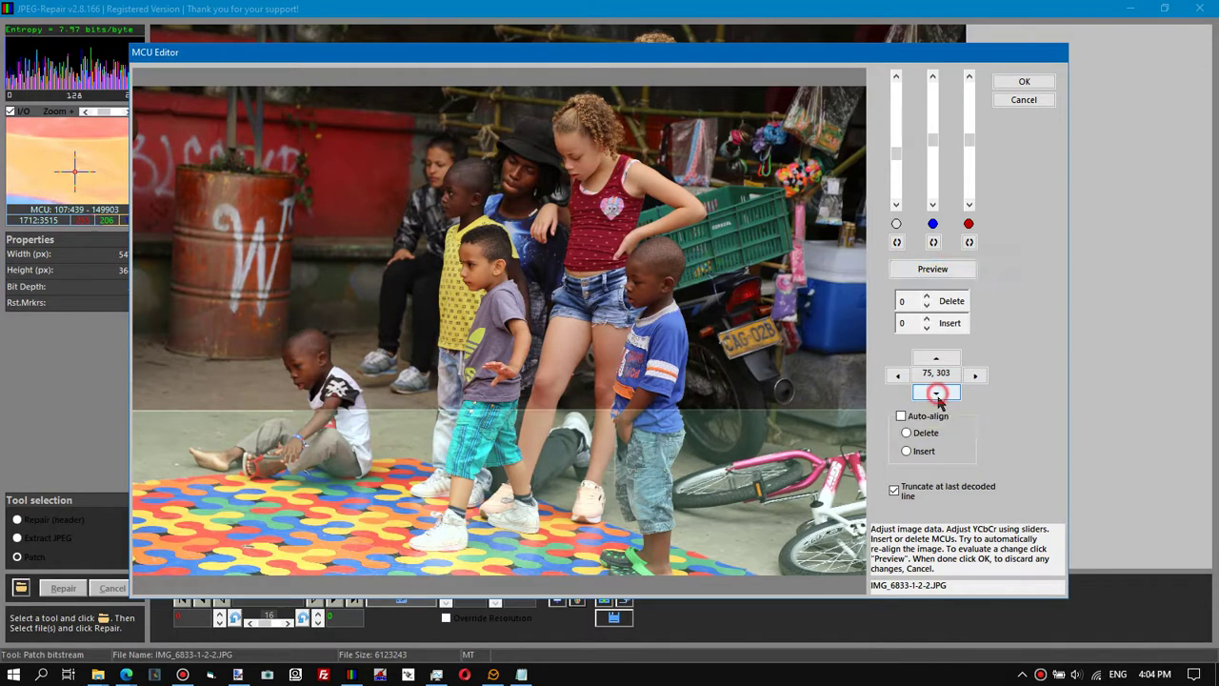
pyautogui.click(932, 271)
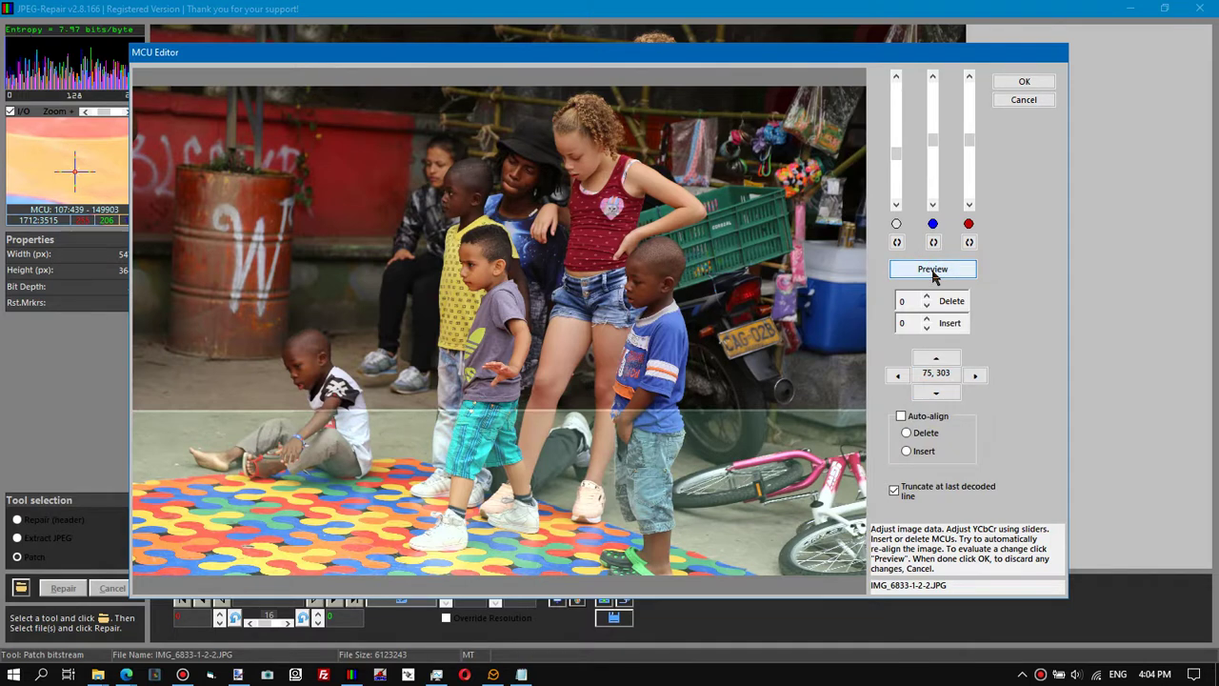
pyautogui.click(936, 358)
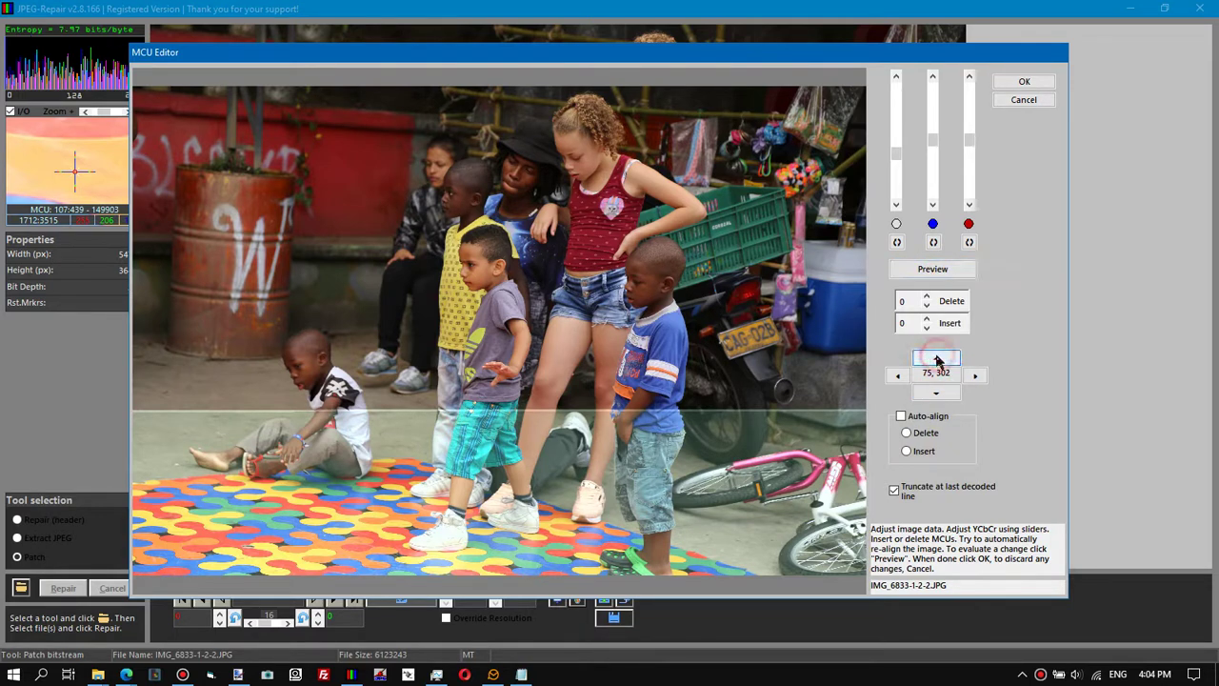
pyautogui.click(937, 358)
pyautogui.click(932, 269)
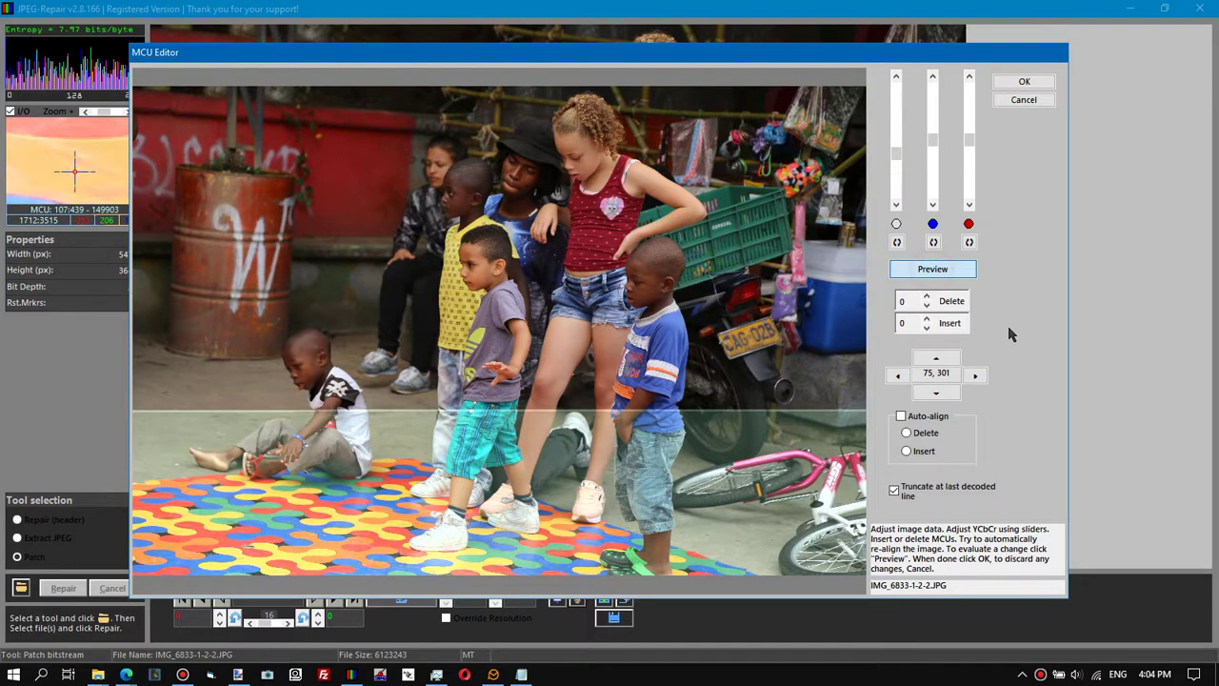
# - Lower the luminance further to match the upper half, raise the red chroma slightly, preview, and apply the MCU edits
pyautogui.moveTo(895, 155); pyautogui.dragTo(896, 168)
pyautogui.click(929, 271)
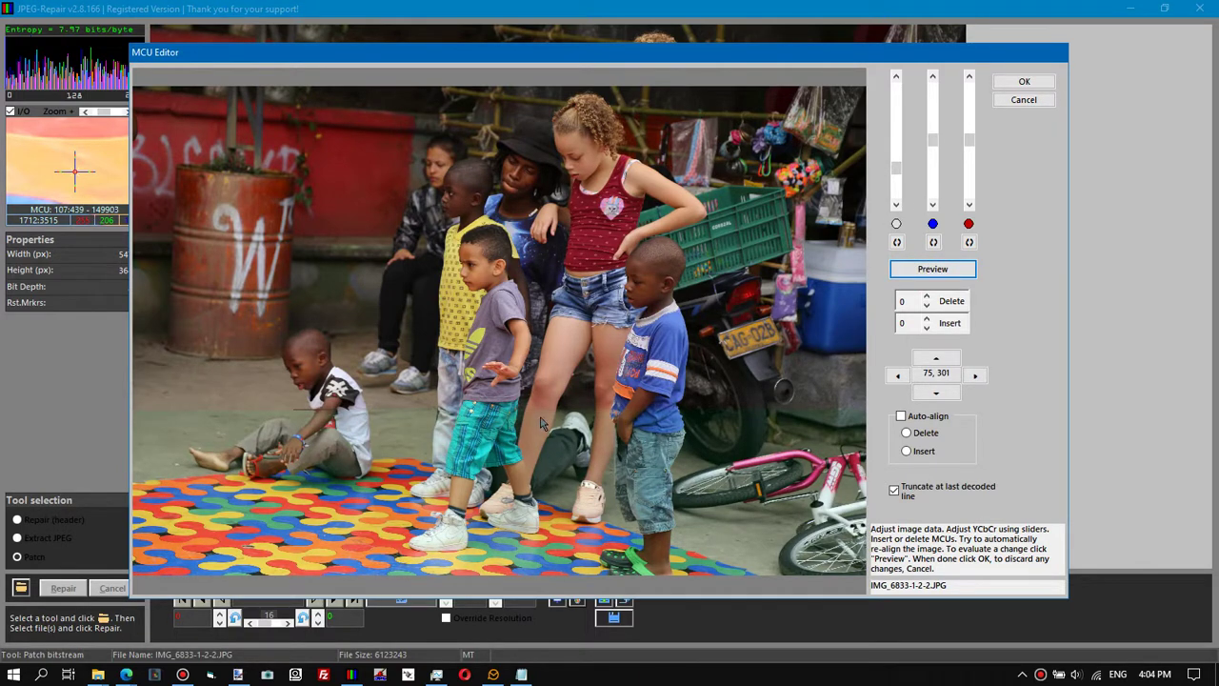
pyautogui.click(970, 141)
pyautogui.moveTo(970, 141); pyautogui.dragTo(969, 134)
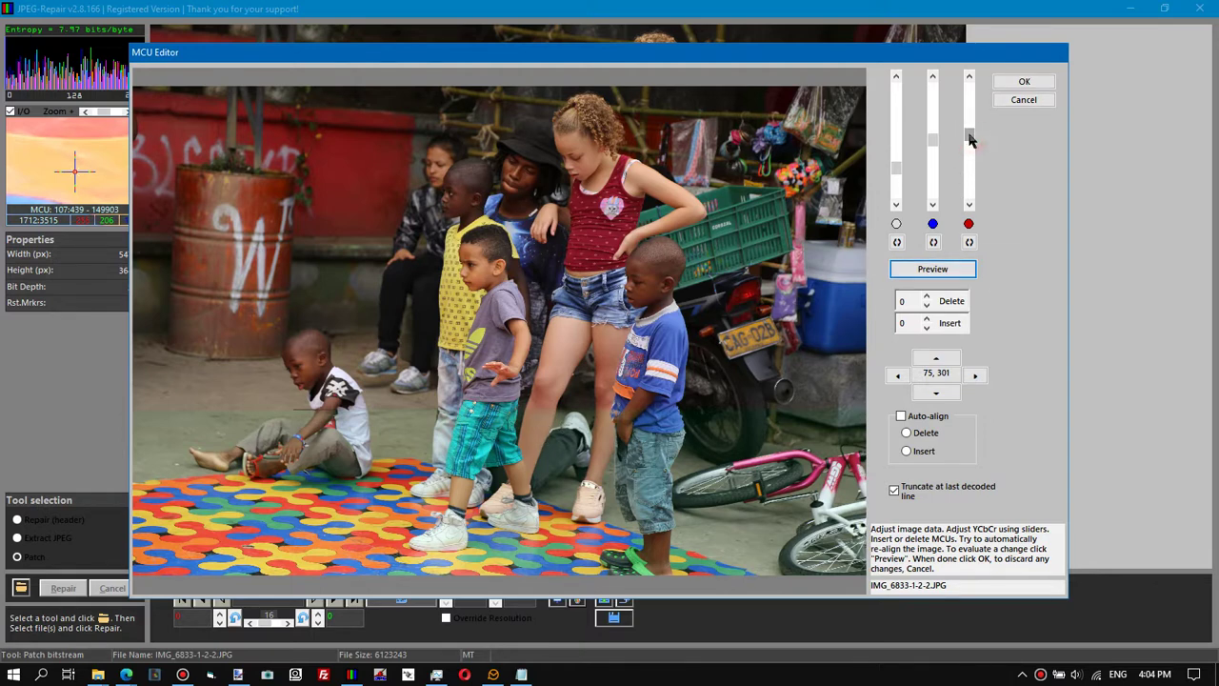
pyautogui.click(934, 270)
pyautogui.click(935, 270)
pyautogui.click(1017, 83)
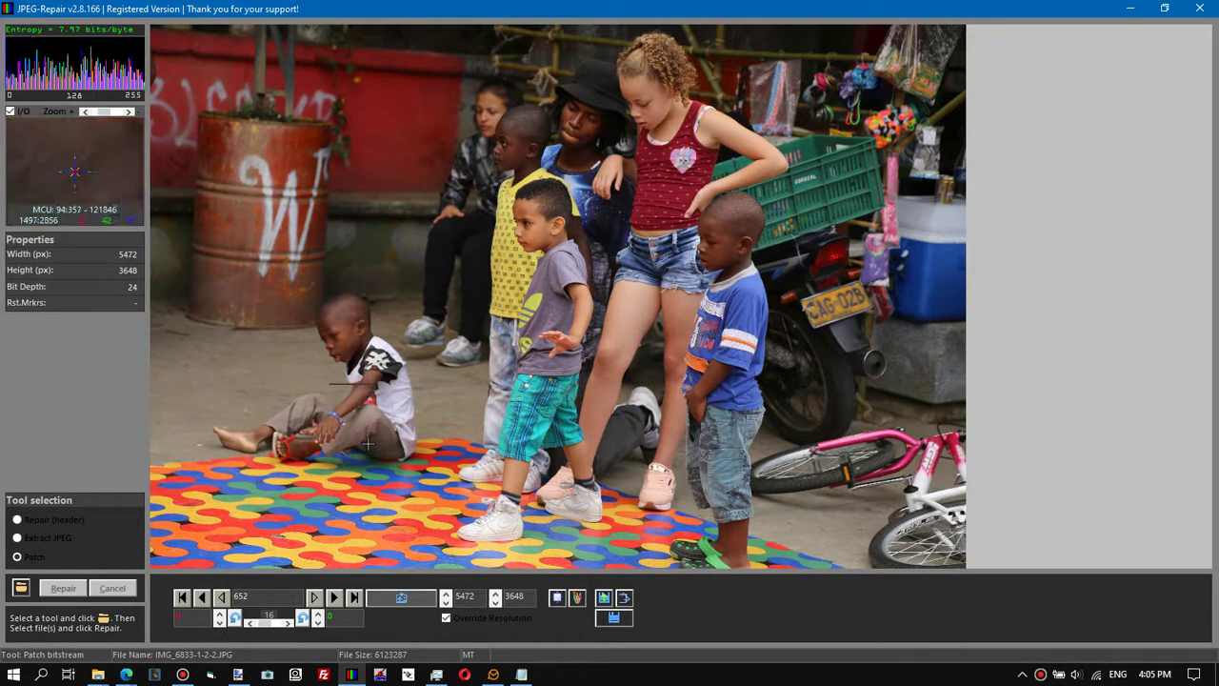
# - Copy the repaired image, switch to paint.net, and paste it into a new image
pyautogui.click(624, 598)
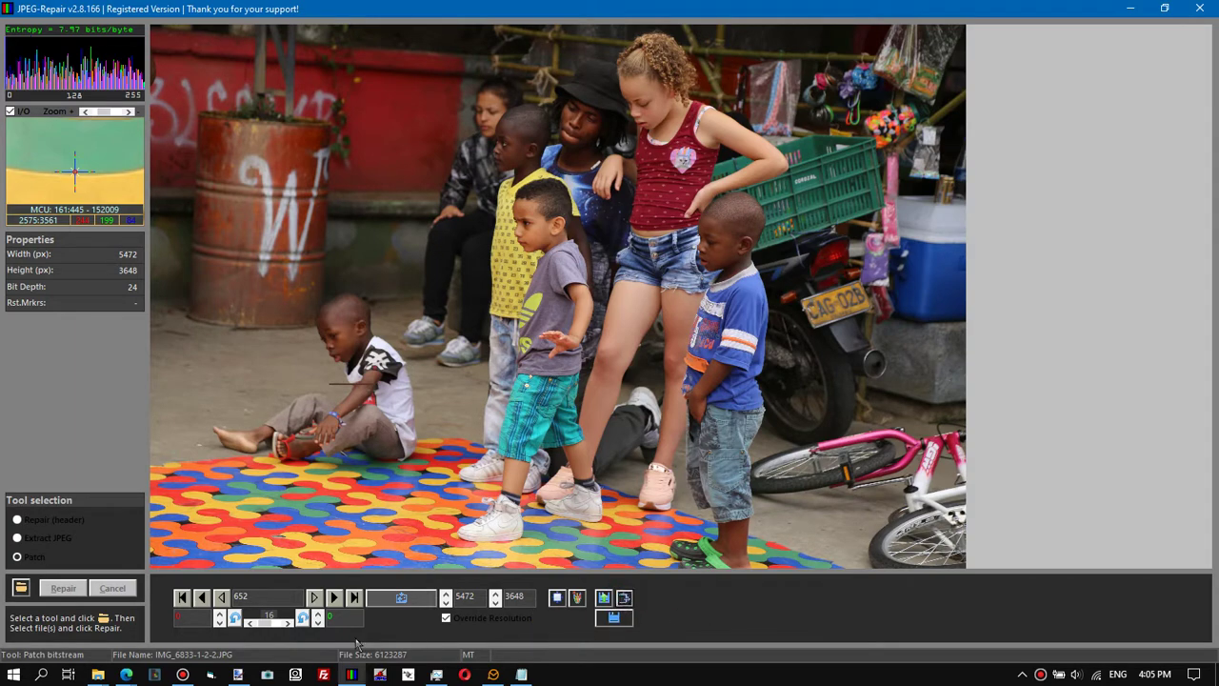
pyautogui.click(238, 674)
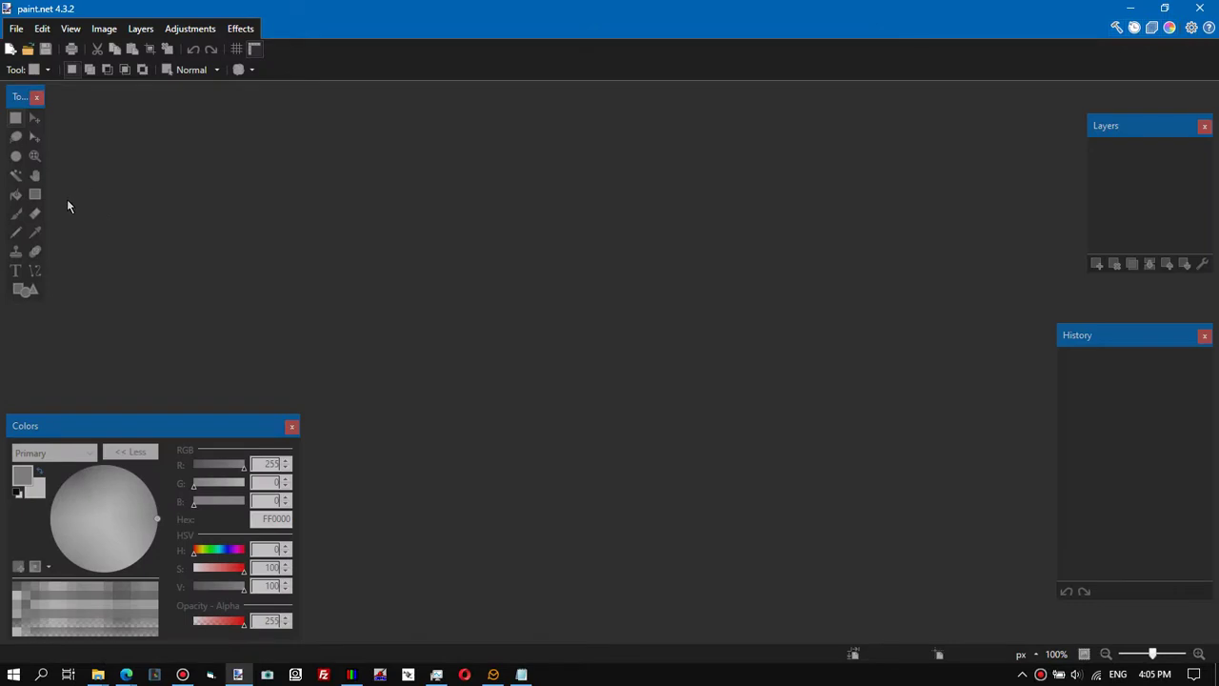
pyautogui.click(42, 28)
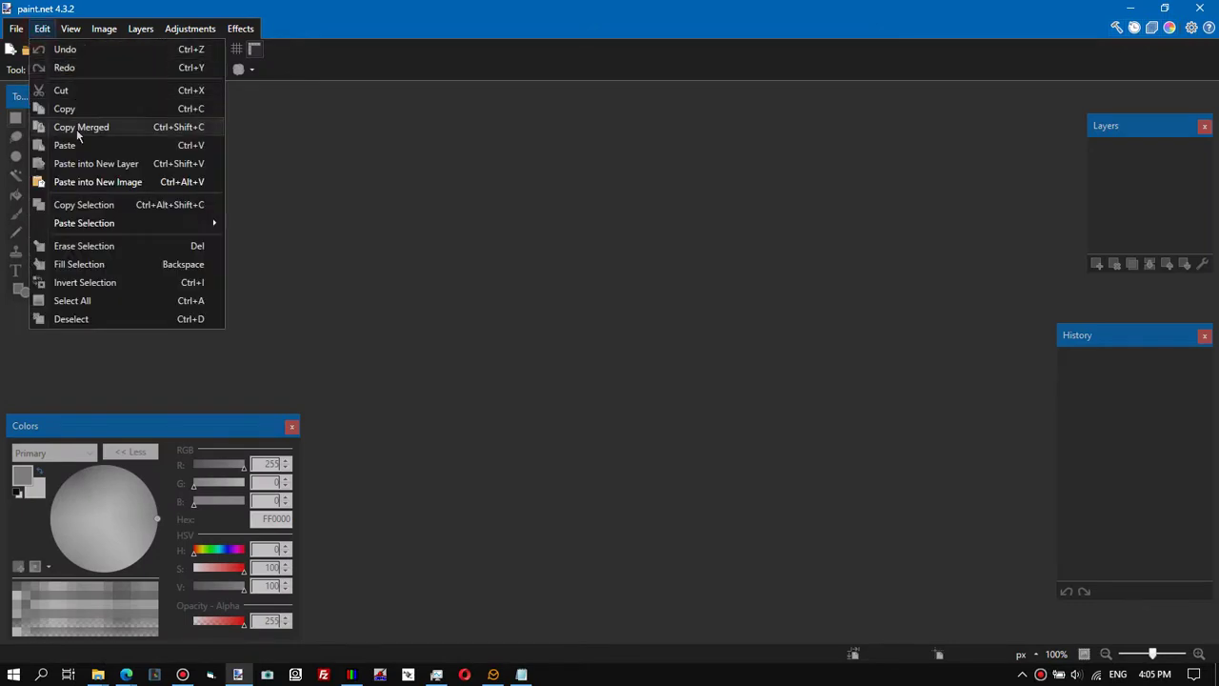
pyautogui.click(99, 184)
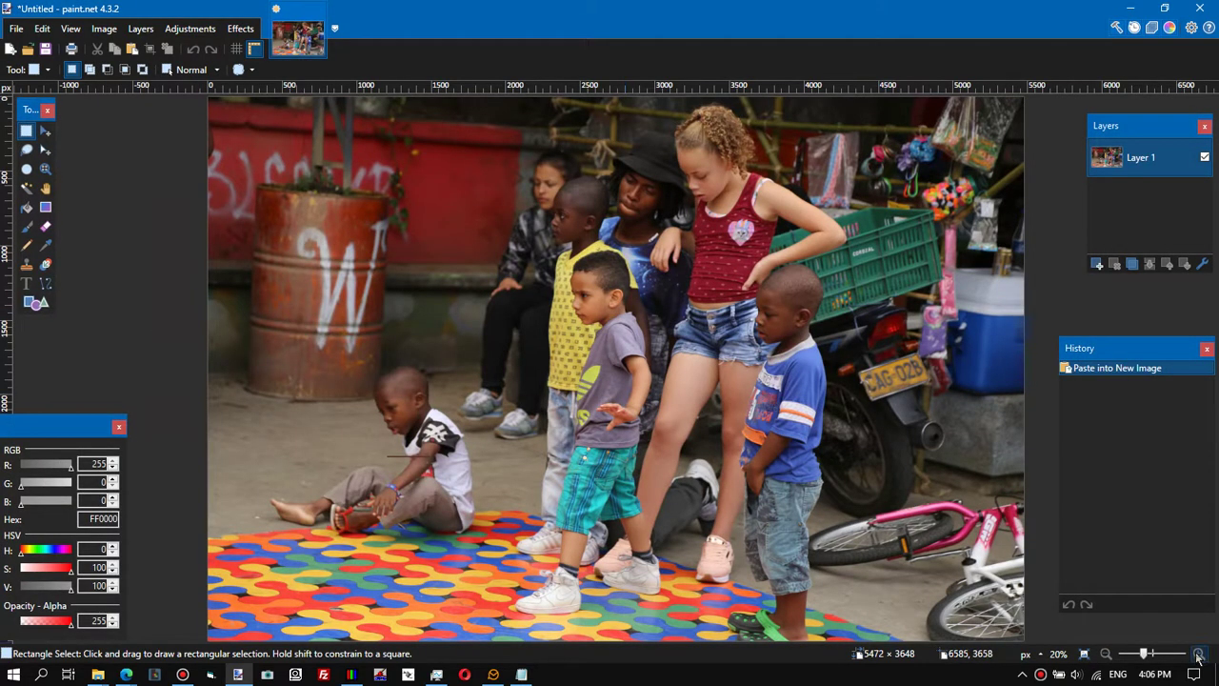
# - Select the thin brown line beside the seated boy's arm with a rectangle of about 372 × 13 px
pyautogui.scroll(4, 520, 458)
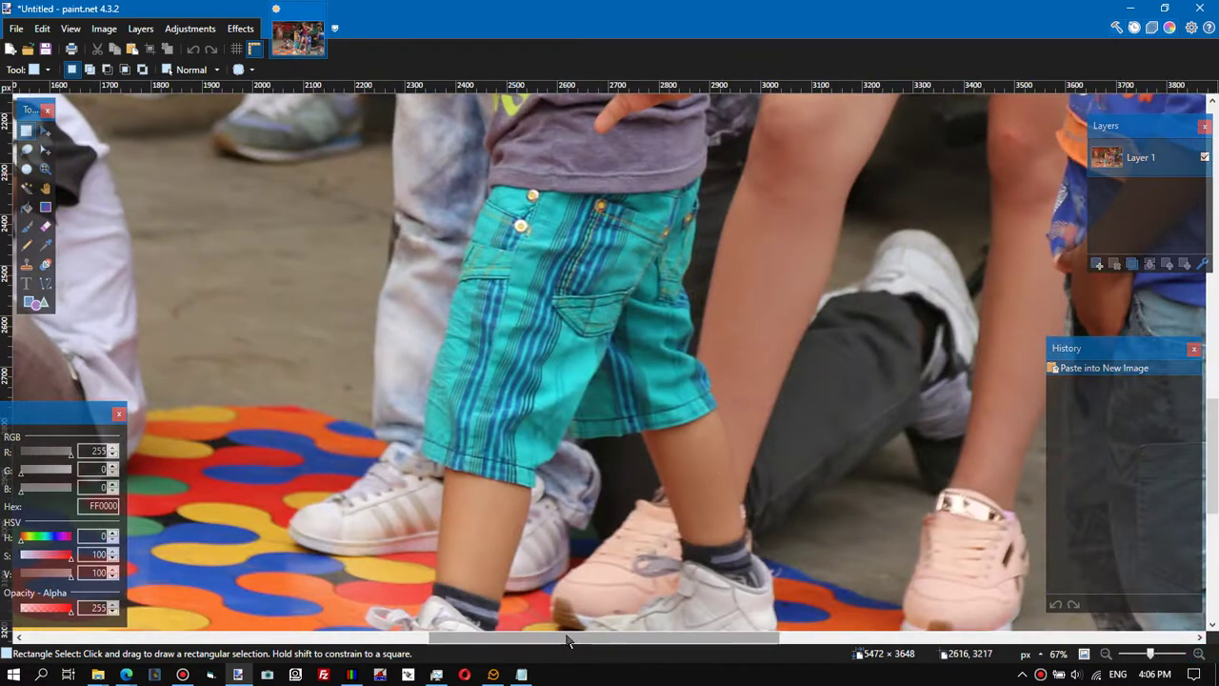
pyautogui.moveTo(577, 638); pyautogui.dragTo(423, 655)
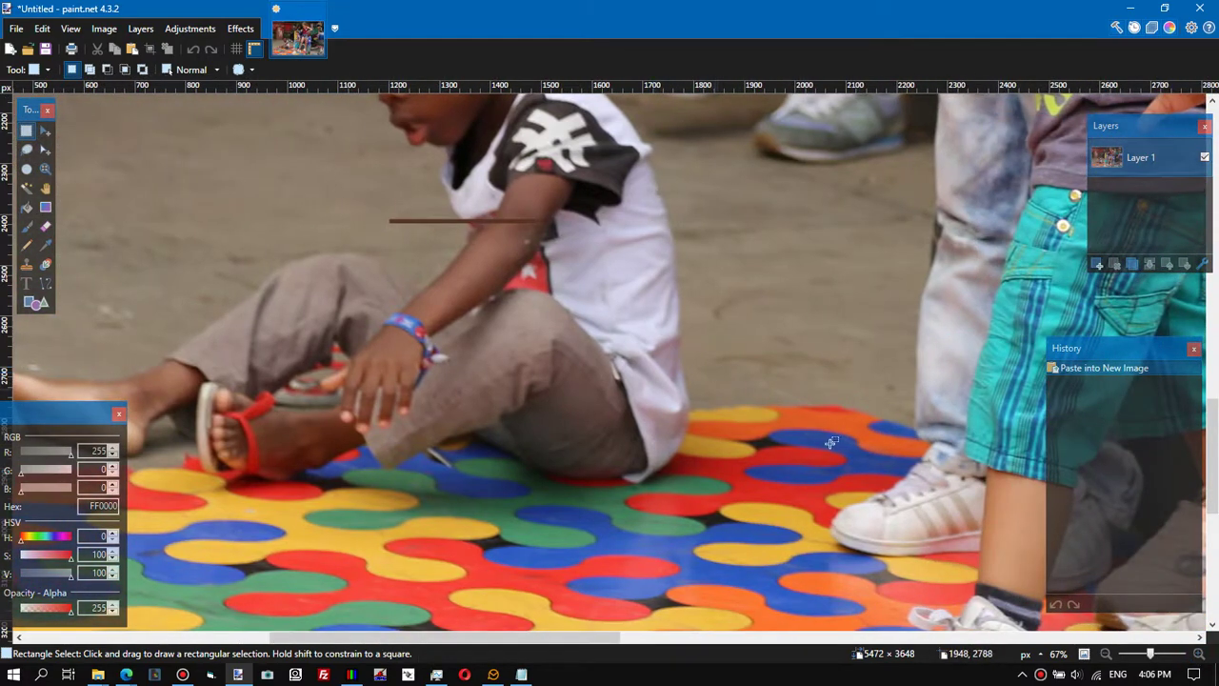
pyautogui.moveTo(1207, 467); pyautogui.dragTo(1211, 448)
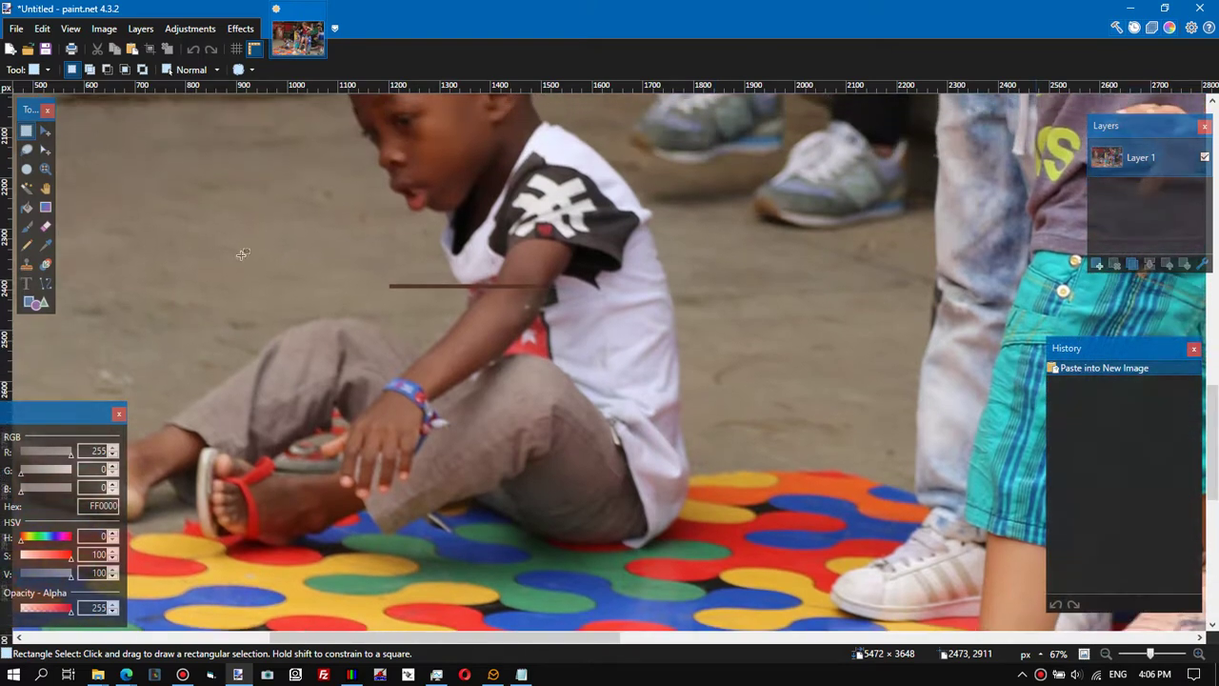
pyautogui.click(240, 28)
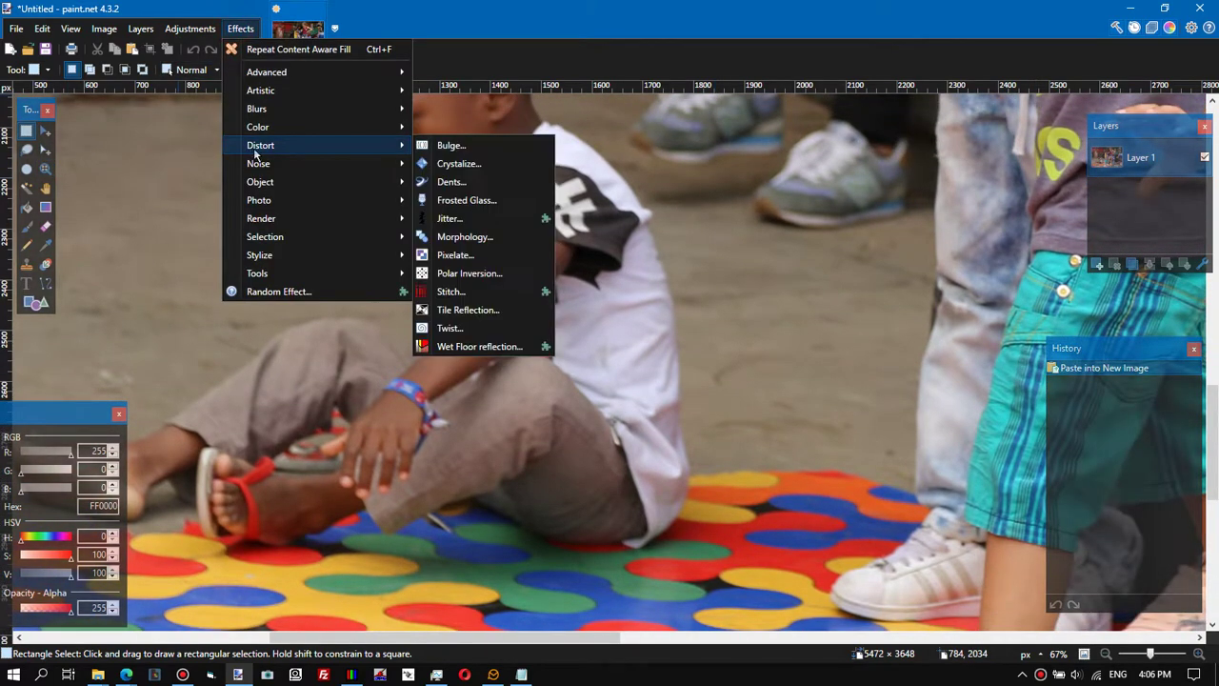
pyautogui.moveTo(270, 238)
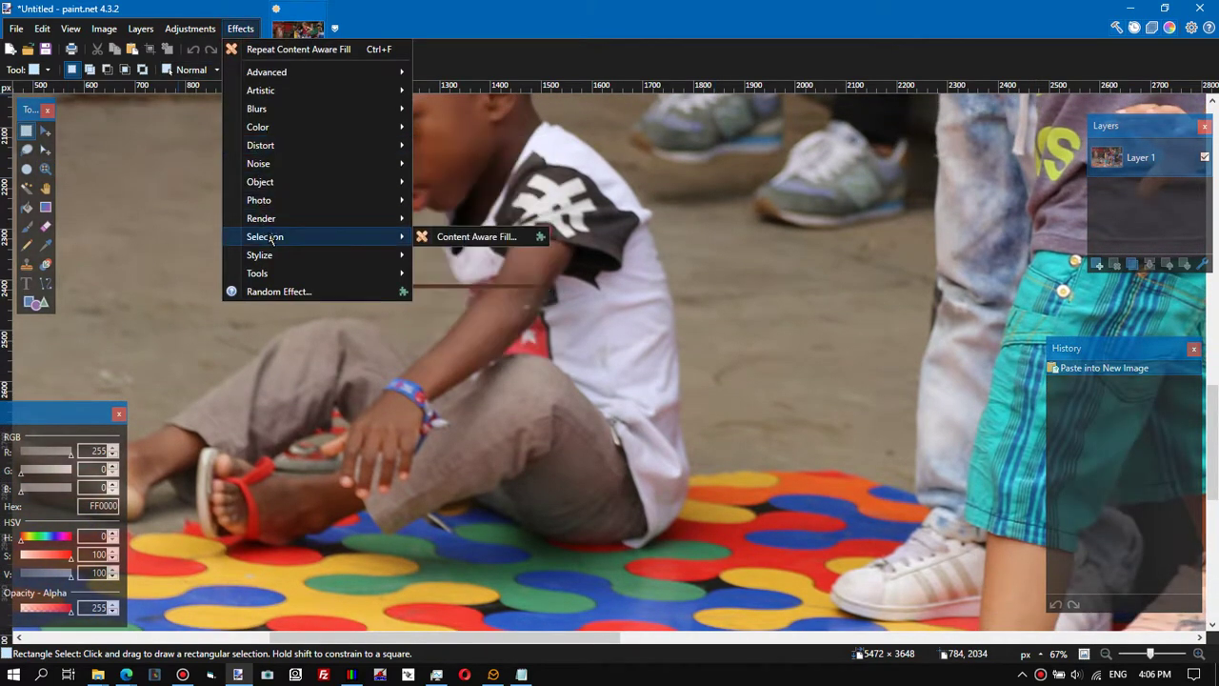
pyautogui.click(486, 14)
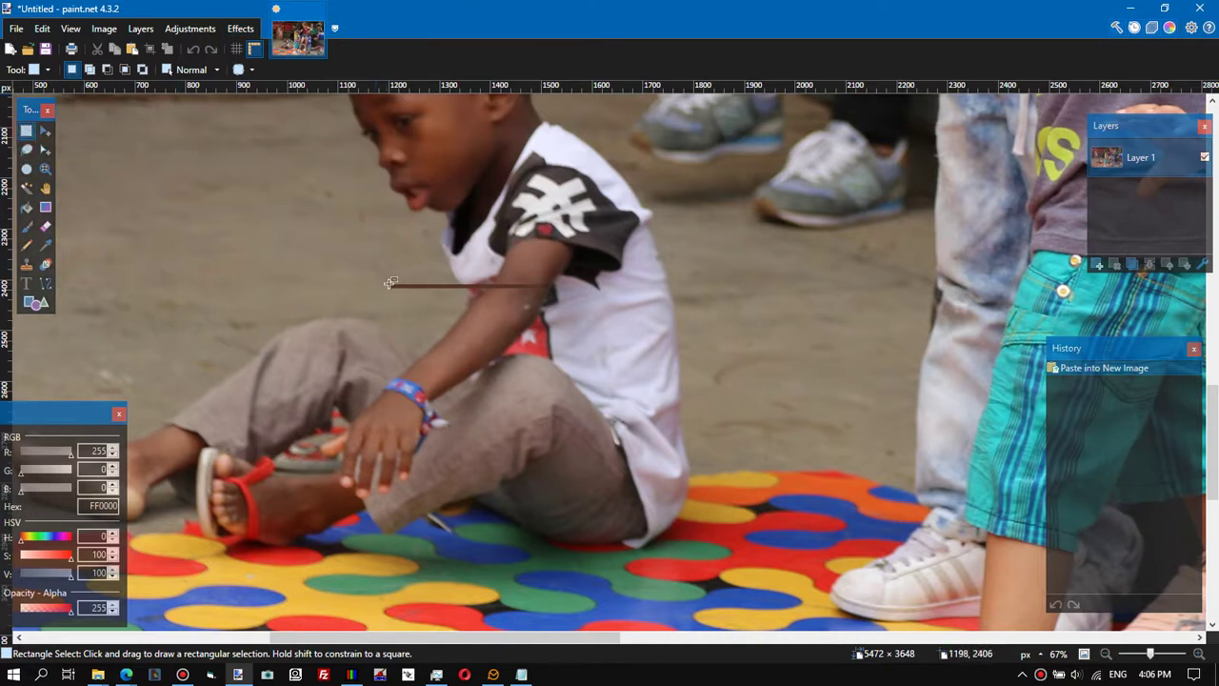
pyautogui.moveTo(389, 282); pyautogui.dragTo(577, 290)
# - Apply Content Aware Fill to the selected line with a 50-pixel sample from the sides, filling inwards towards center, and deselect
pyautogui.click(240, 29)
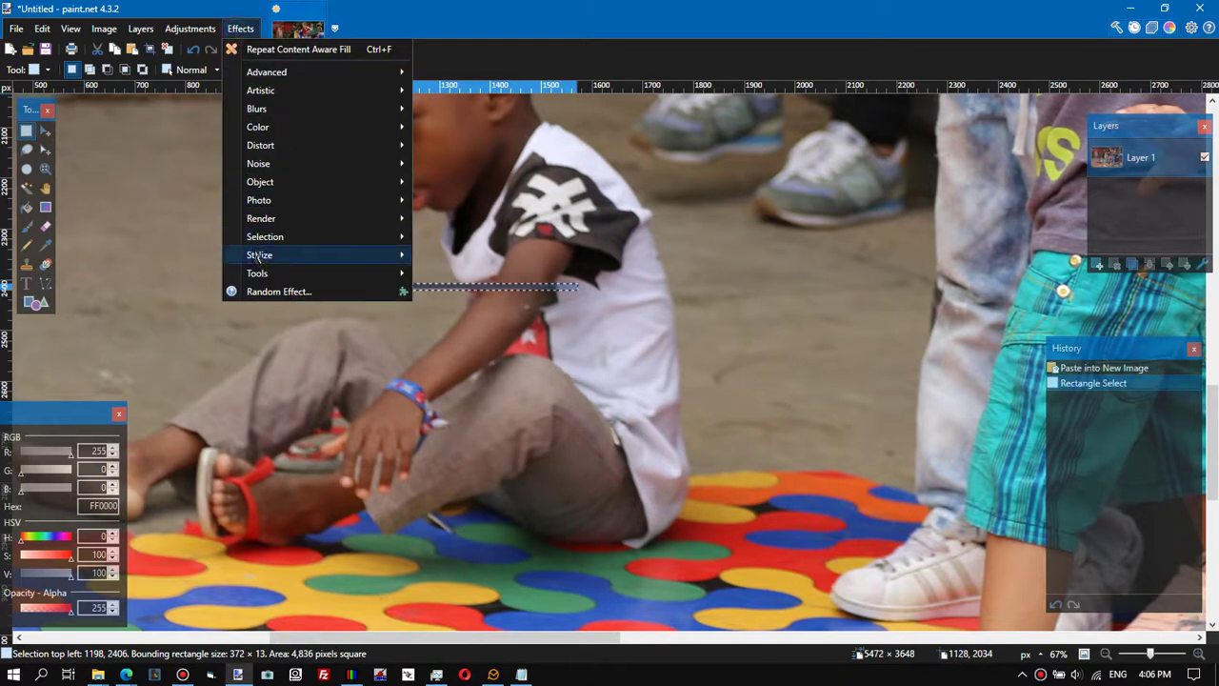
pyautogui.moveTo(277, 236)
pyautogui.click(464, 236)
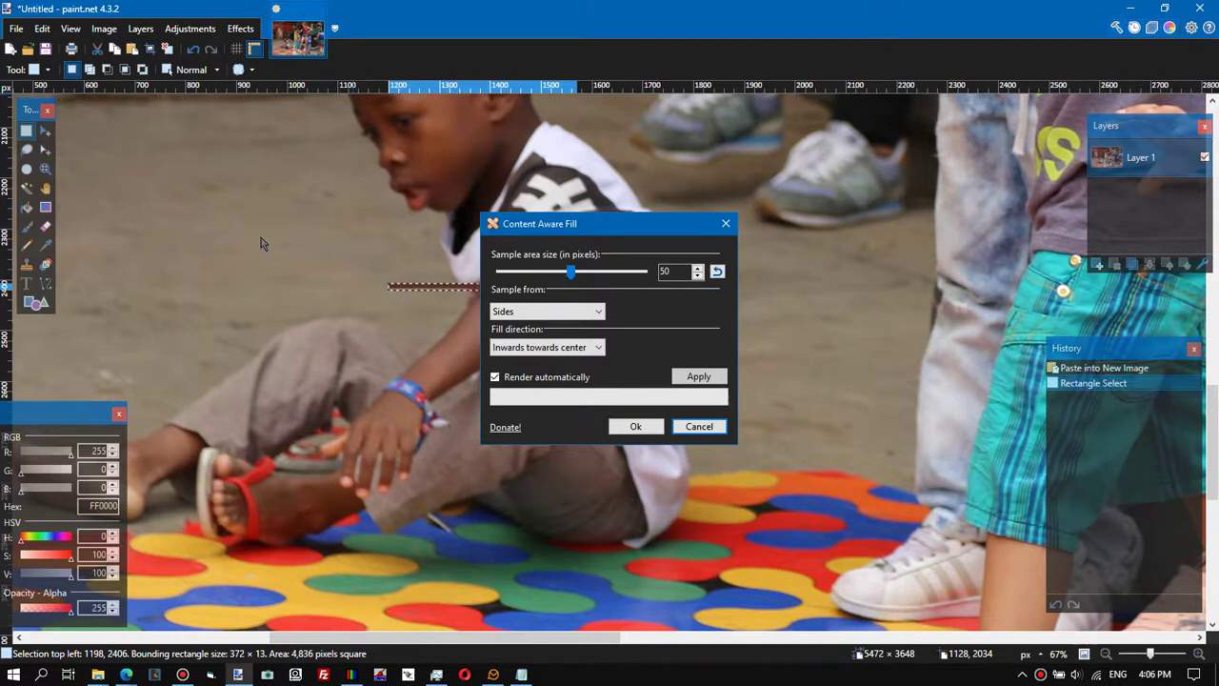
pyautogui.moveTo(623, 226); pyautogui.dragTo(804, 169)
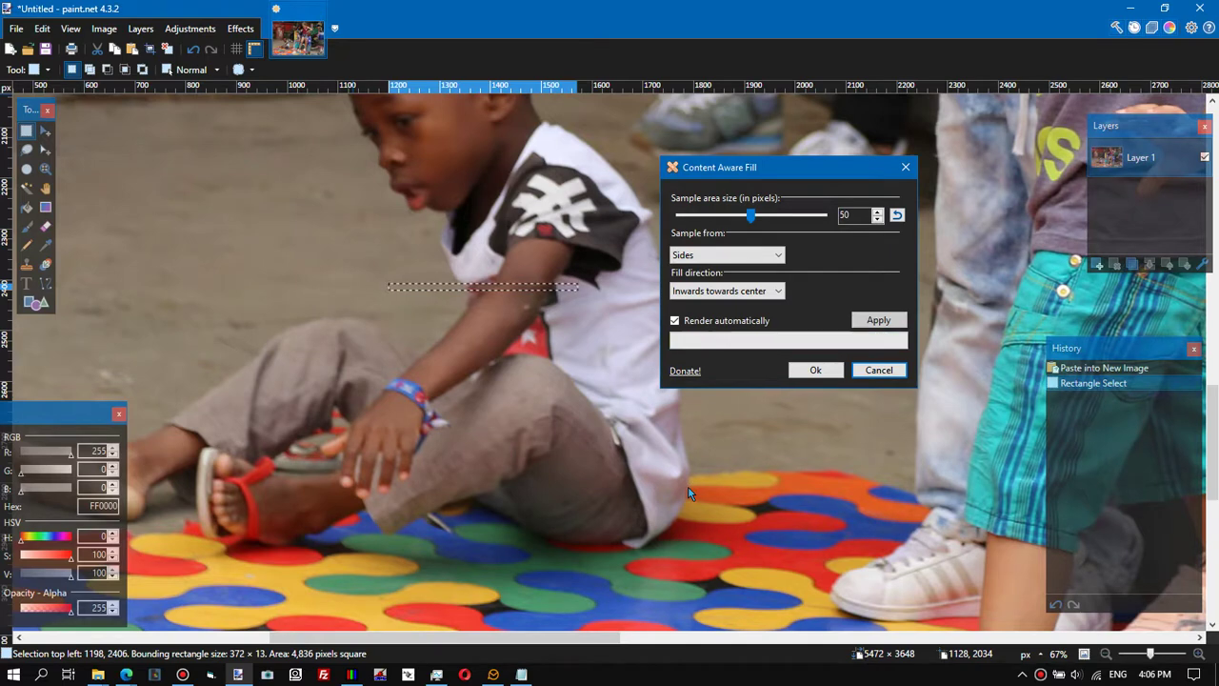
pyautogui.click(815, 371)
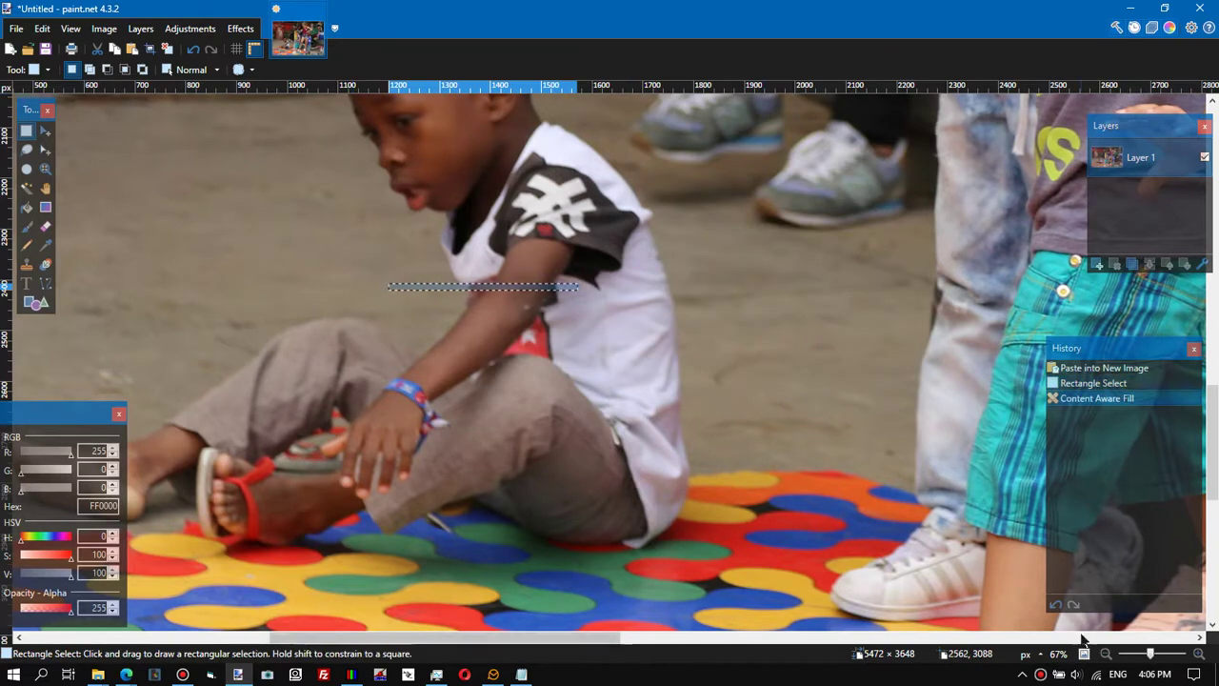
pyautogui.click(615, 411)
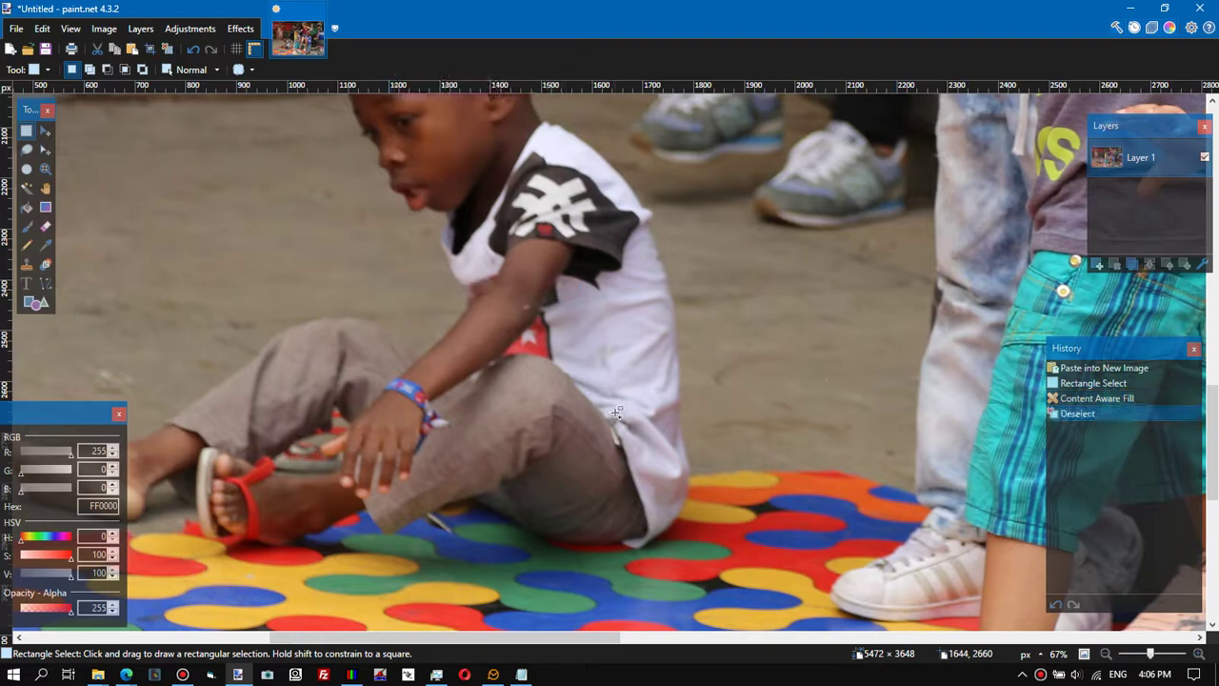
pyautogui.click(1084, 654)
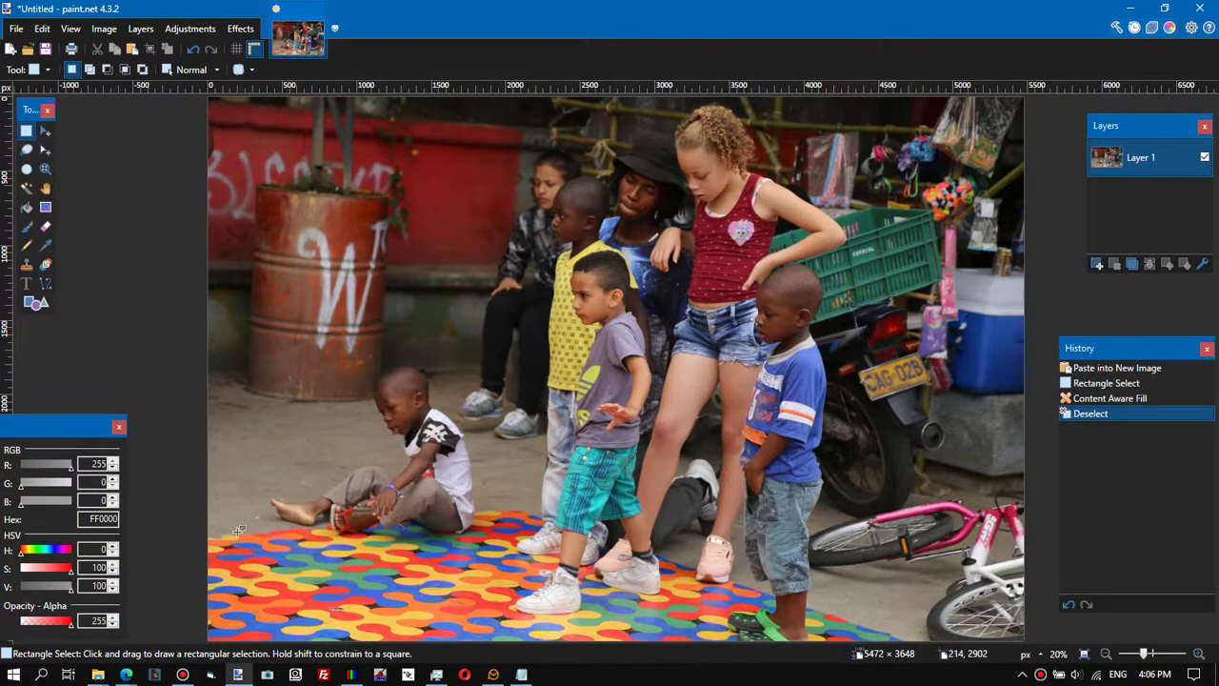